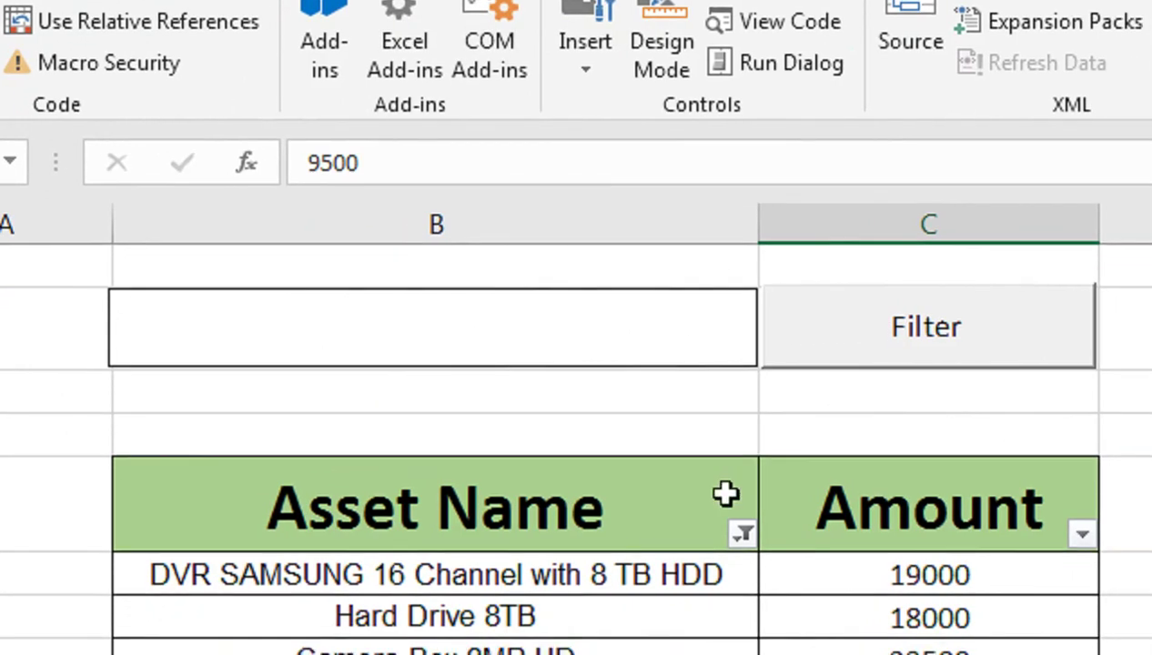
Check the last row of the Asset Name table, then scroll back to the top
{"action": "left_click", "coordinate": [364, 373]}
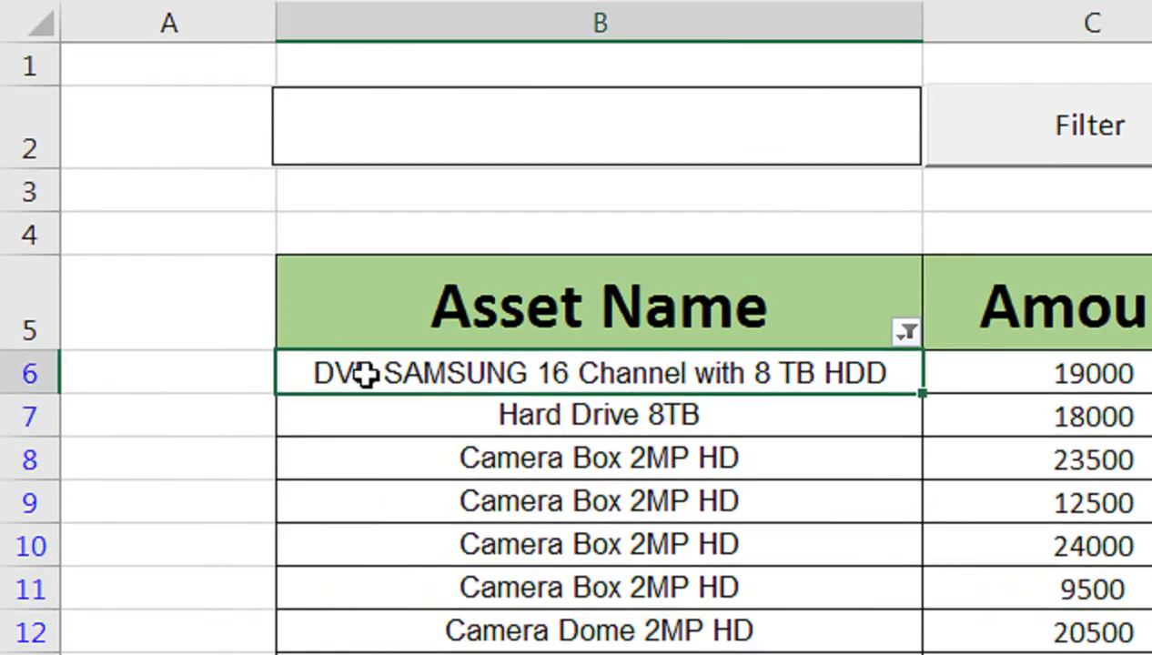
{"action": "key", "text": "ctrl+Down"}
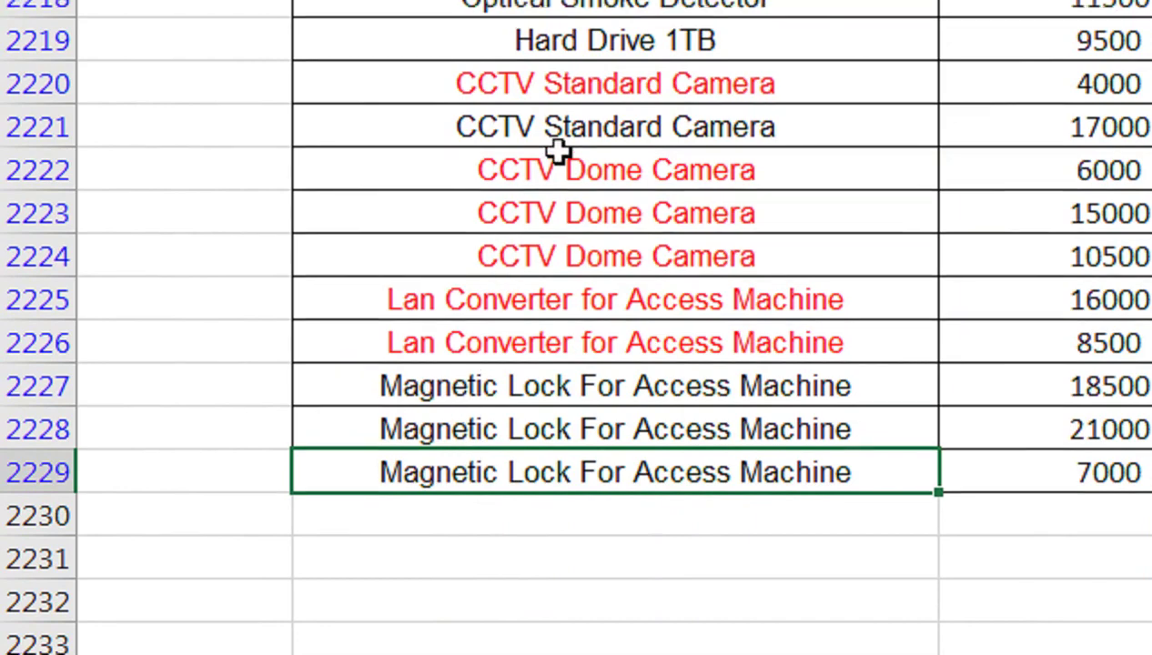
{"action": "scroll", "coordinate": [595, 136], "scroll_direction": "up", "scroll_amount": 6}
{"action": "scroll", "coordinate": [595, 172], "scroll_direction": "up", "scroll_amount": 4}
{"action": "scroll", "coordinate": [596, 170], "scroll_direction": "up", "scroll_amount": 5}
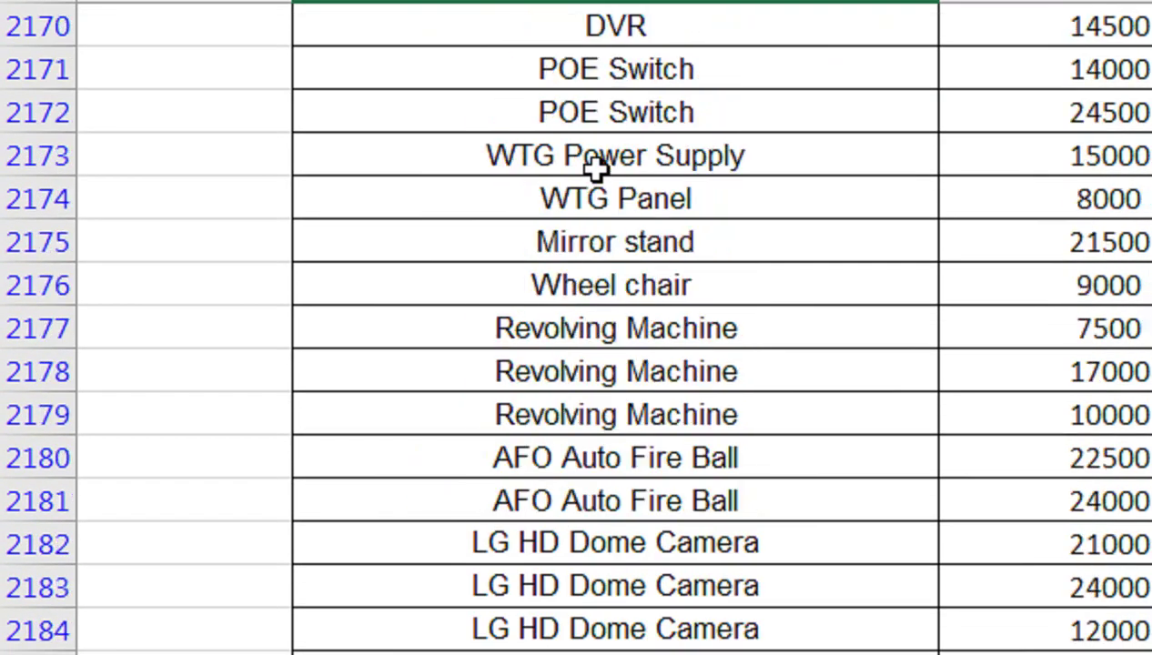
{"action": "scroll", "coordinate": [596, 215], "scroll_direction": "up", "scroll_amount": 1}
{"action": "scroll", "coordinate": [591, 231], "scroll_direction": "up", "scroll_amount": 7}
{"action": "scroll", "coordinate": [592, 235], "scroll_direction": "up", "scroll_amount": 3}
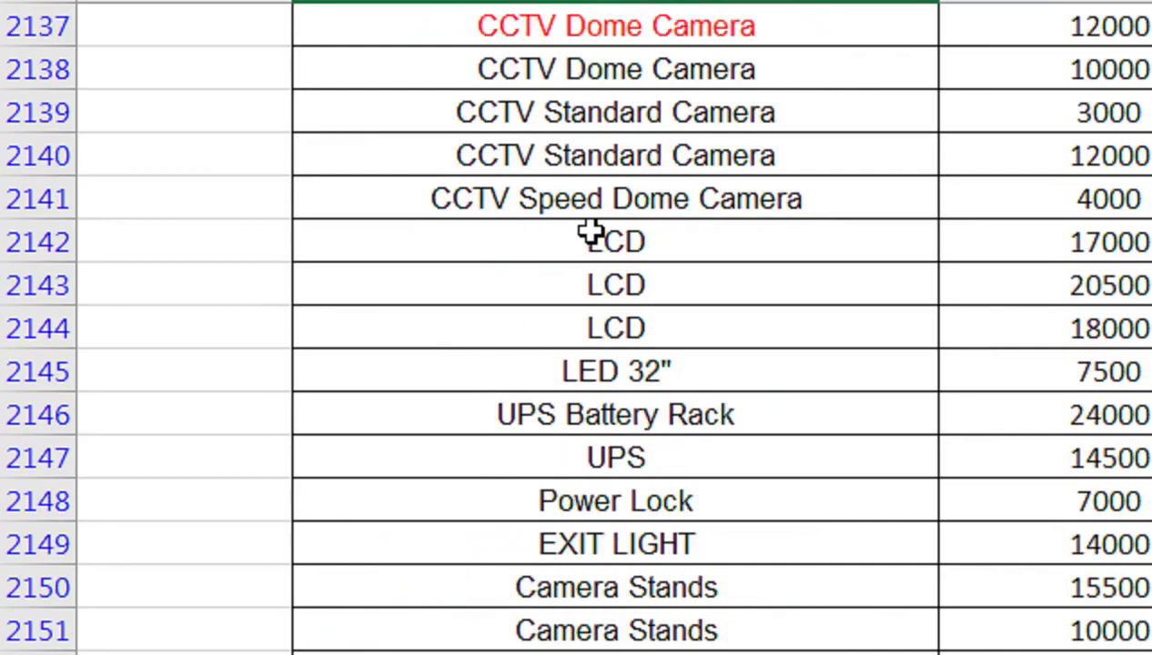
{"action": "scroll", "coordinate": [590, 232], "scroll_direction": "up", "scroll_amount": 8}
{"action": "scroll", "coordinate": [590, 232], "scroll_direction": "up", "scroll_amount": 5}
{"action": "scroll", "coordinate": [590, 232], "scroll_direction": "up", "scroll_amount": 9}
{"action": "scroll", "coordinate": [590, 232], "scroll_direction": "up", "scroll_amount": 10}
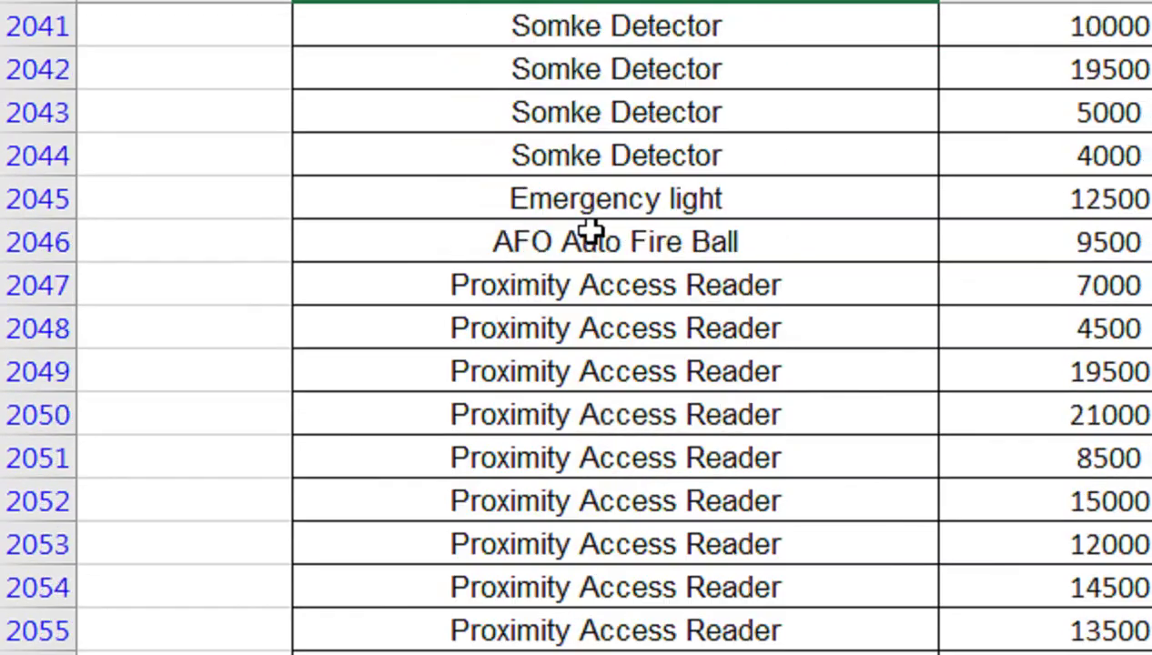
{"action": "scroll", "coordinate": [590, 232], "scroll_direction": "up", "scroll_amount": 14}
{"action": "scroll", "coordinate": [590, 232], "scroll_direction": "up", "scroll_amount": 3}
{"action": "scroll", "coordinate": [591, 232], "scroll_direction": "up", "scroll_amount": 8}
{"action": "scroll", "coordinate": [590, 232], "scroll_direction": "up", "scroll_amount": 6}
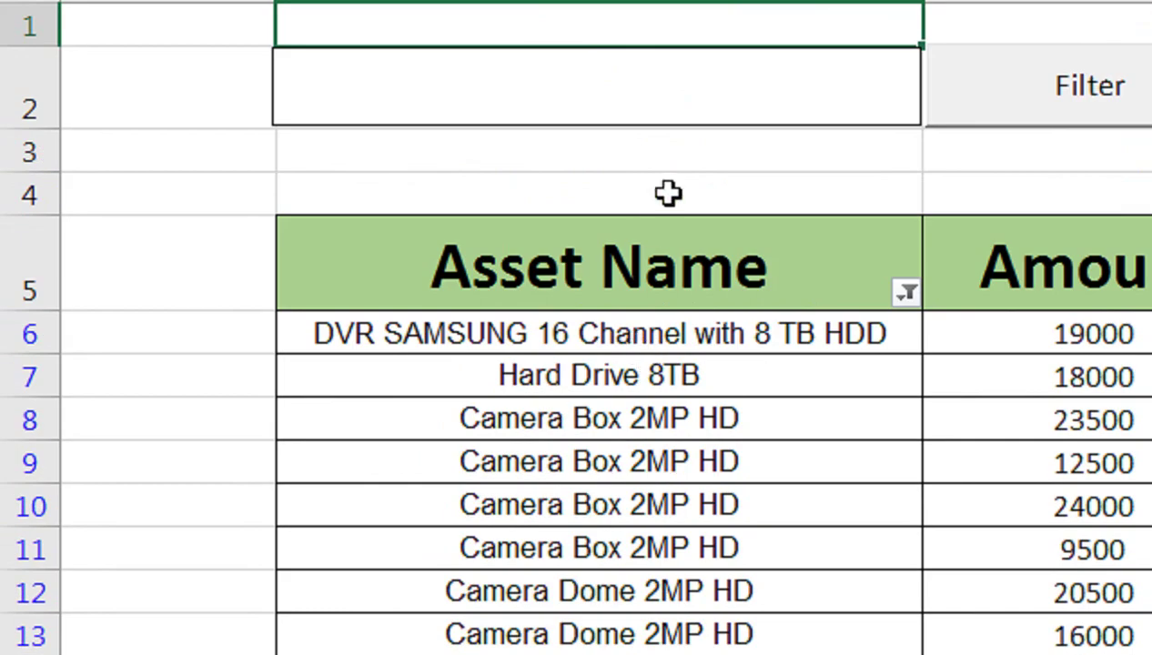
Filter the table by the search text Ha and review the matching rows
{"action": "left_click", "coordinate": [649, 148]}
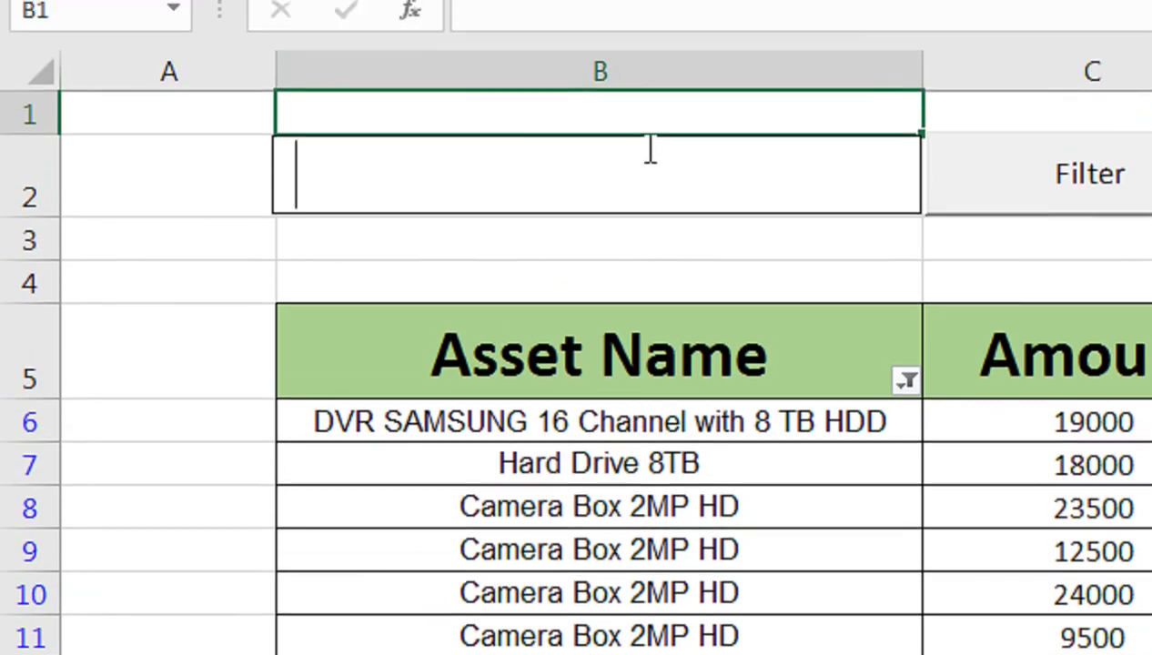
{"action": "type", "text": "Ha"}
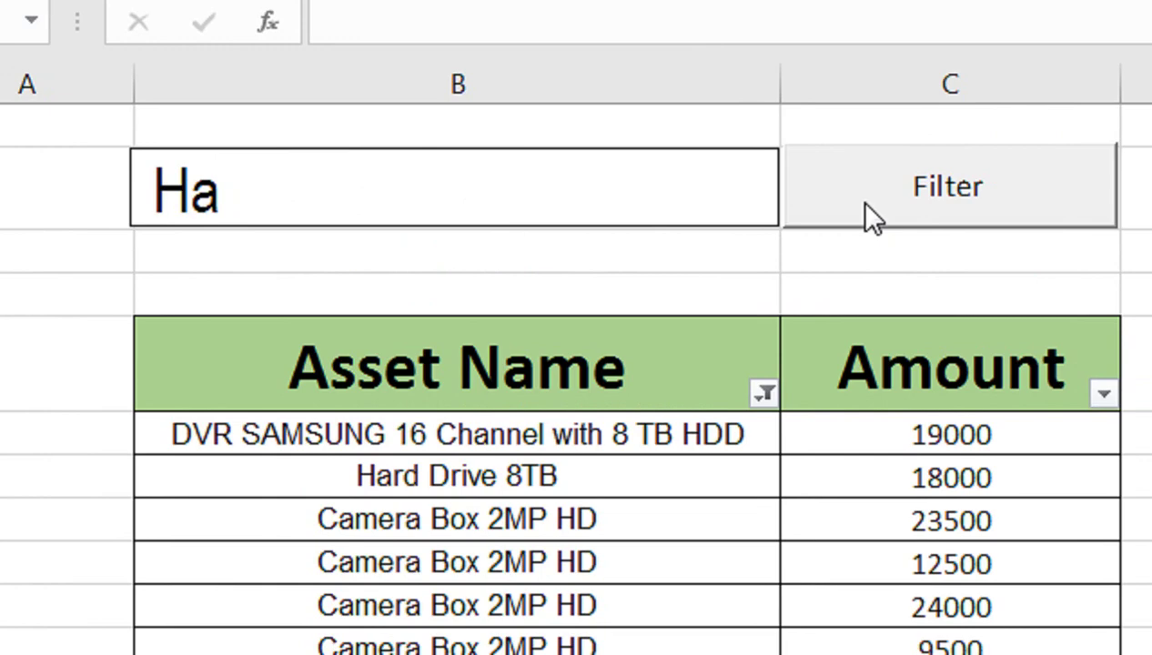
{"action": "left_click", "coordinate": [864, 201]}
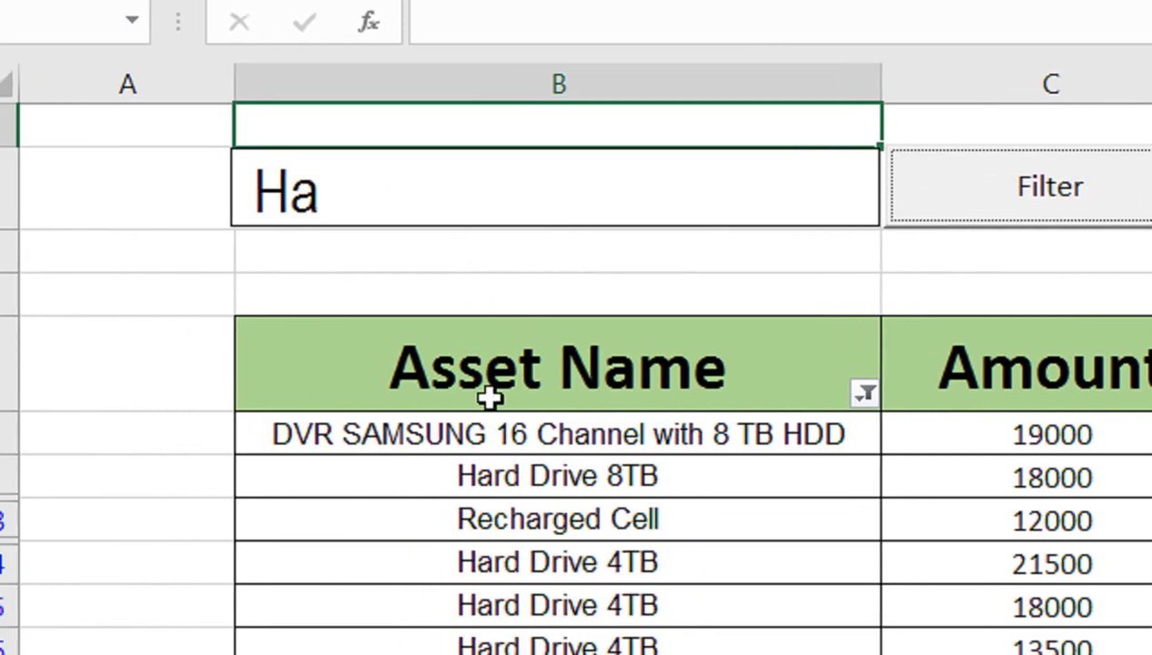
{"action": "scroll", "coordinate": [599, 500], "scroll_direction": "down", "scroll_amount": 1}
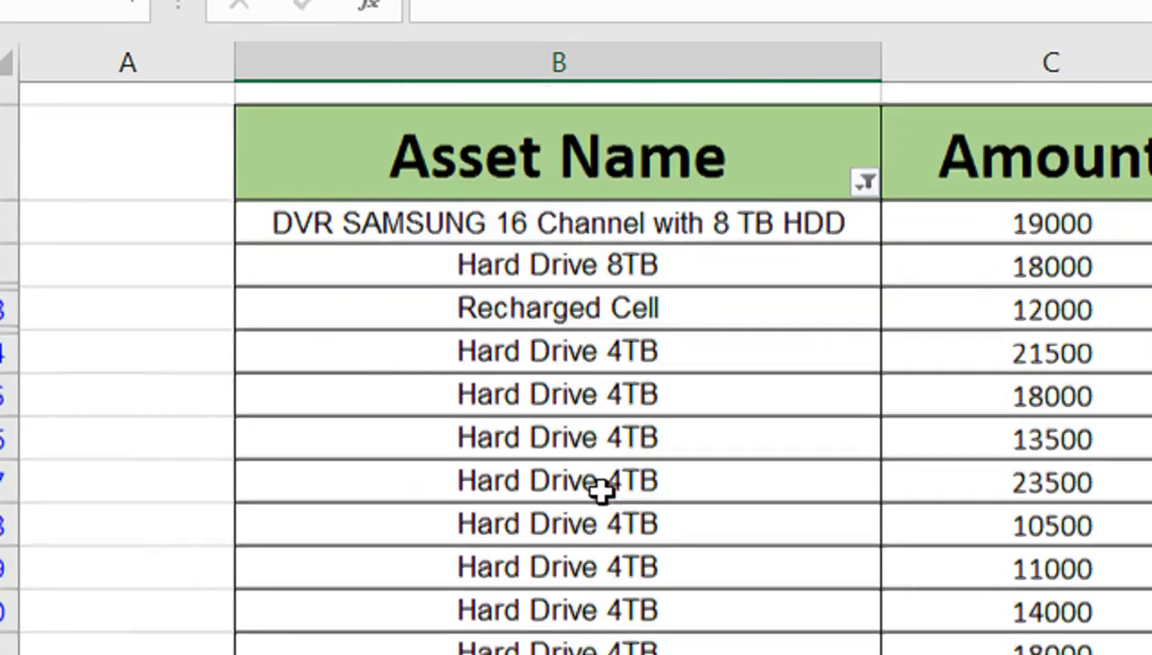
{"action": "scroll", "coordinate": [600, 489], "scroll_direction": "down", "scroll_amount": 1}
{"action": "scroll", "coordinate": [602, 491], "scroll_direction": "down", "scroll_amount": 2}
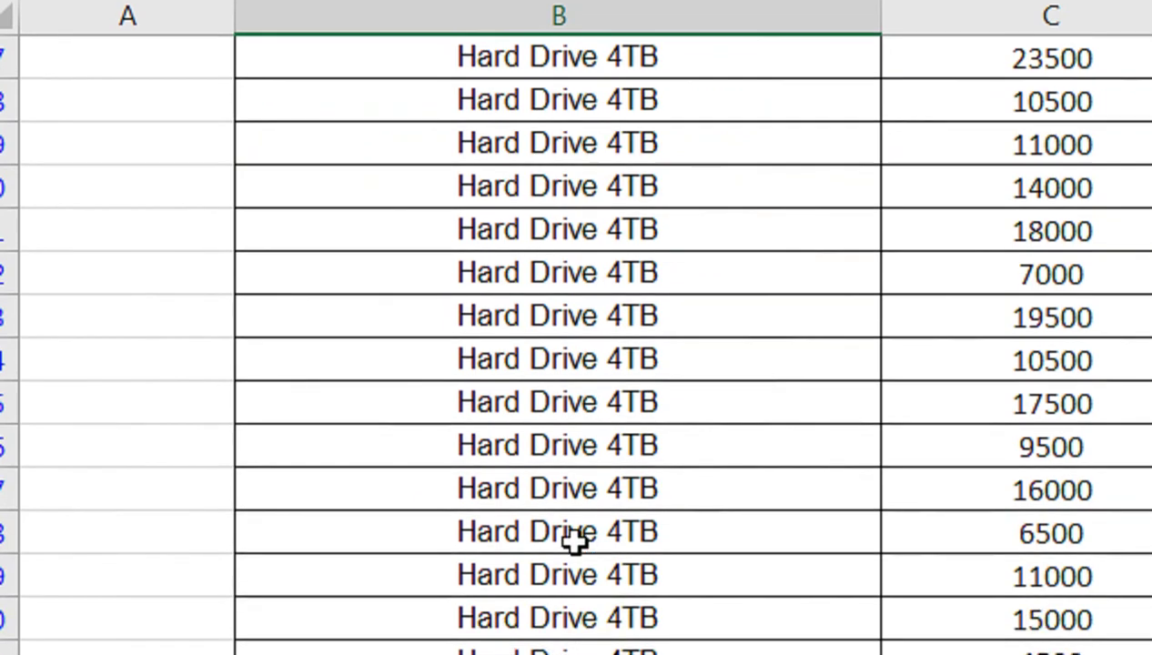
{"action": "scroll", "coordinate": [554, 468], "scroll_direction": "down", "scroll_amount": 4}
{"action": "scroll", "coordinate": [546, 445], "scroll_direction": "up", "scroll_amount": 8}
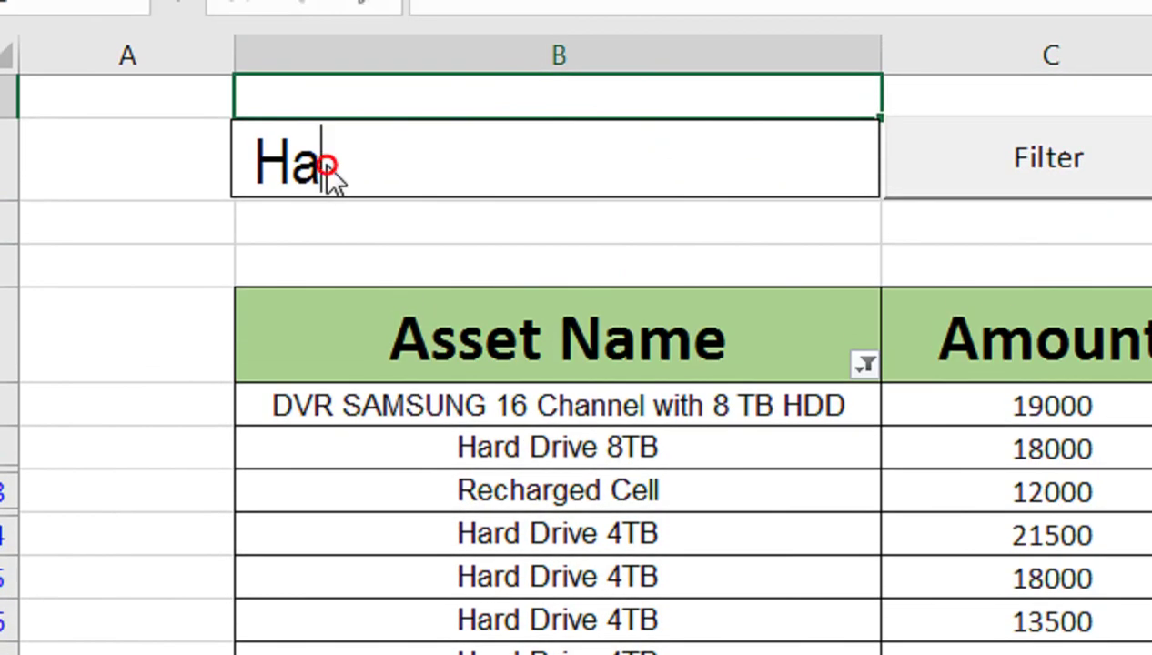
Filter for Sam, then clear the search box and filter again to reset the table
{"action": "left_click_drag", "start_coordinate": [320, 104], "coordinate": [252, 105]}
{"action": "type", "text": "Sam"}
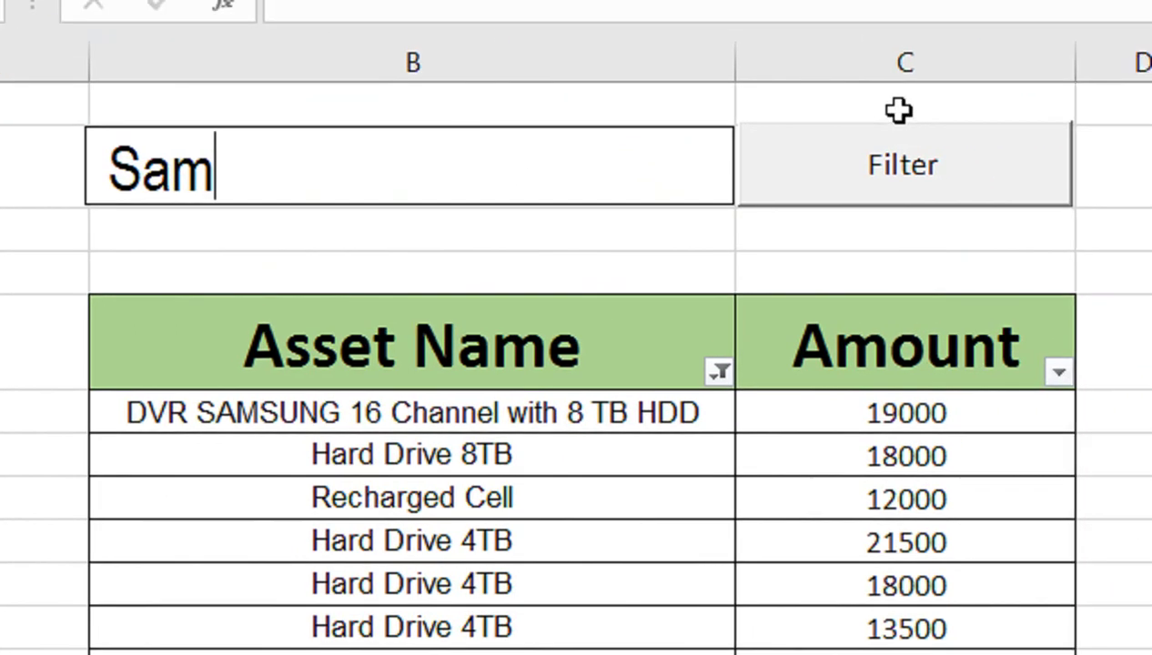
{"action": "left_click", "coordinate": [887, 169]}
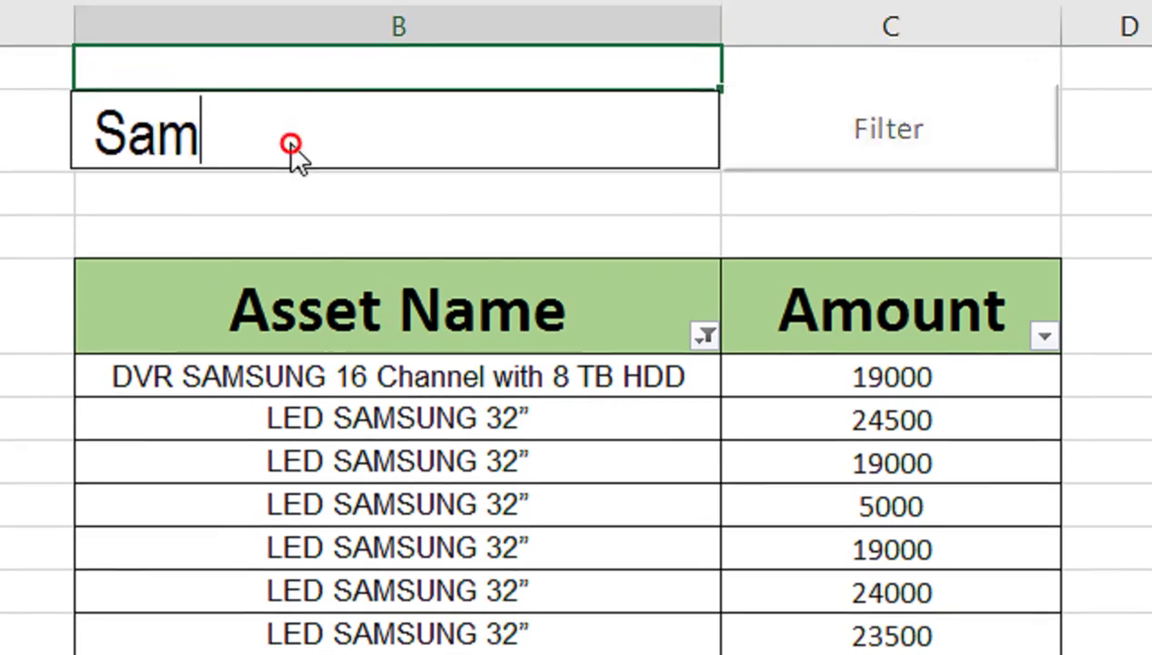
{"action": "left_click_drag", "start_coordinate": [290, 154], "coordinate": [273, 182]}
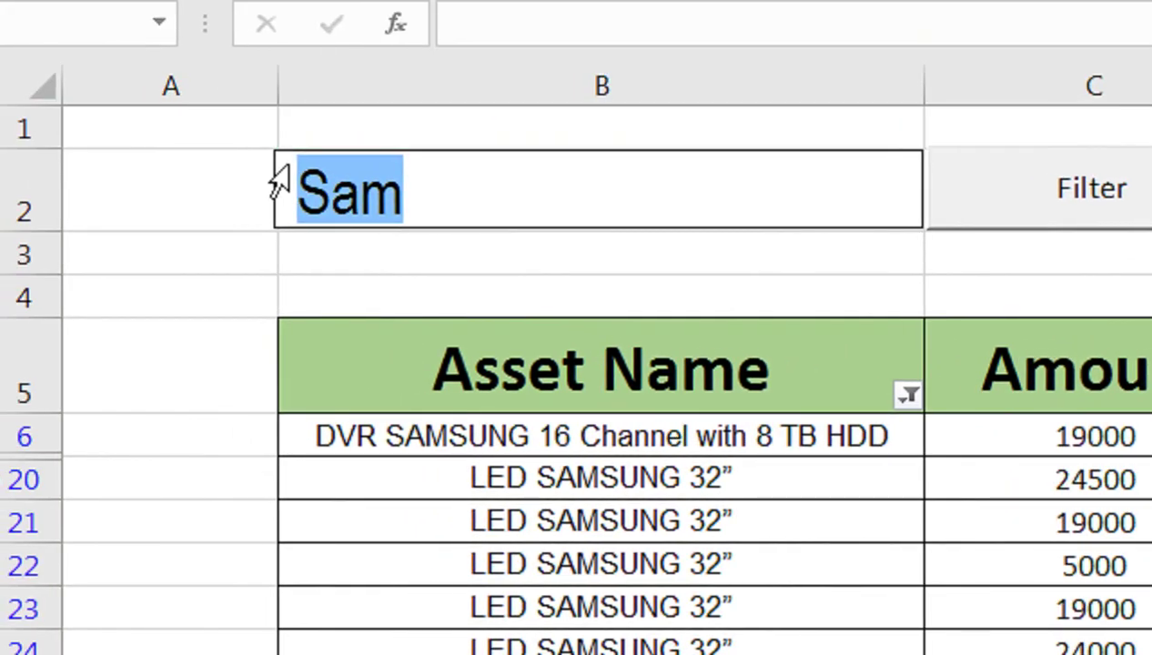
{"action": "key", "text": "BackSpace"}
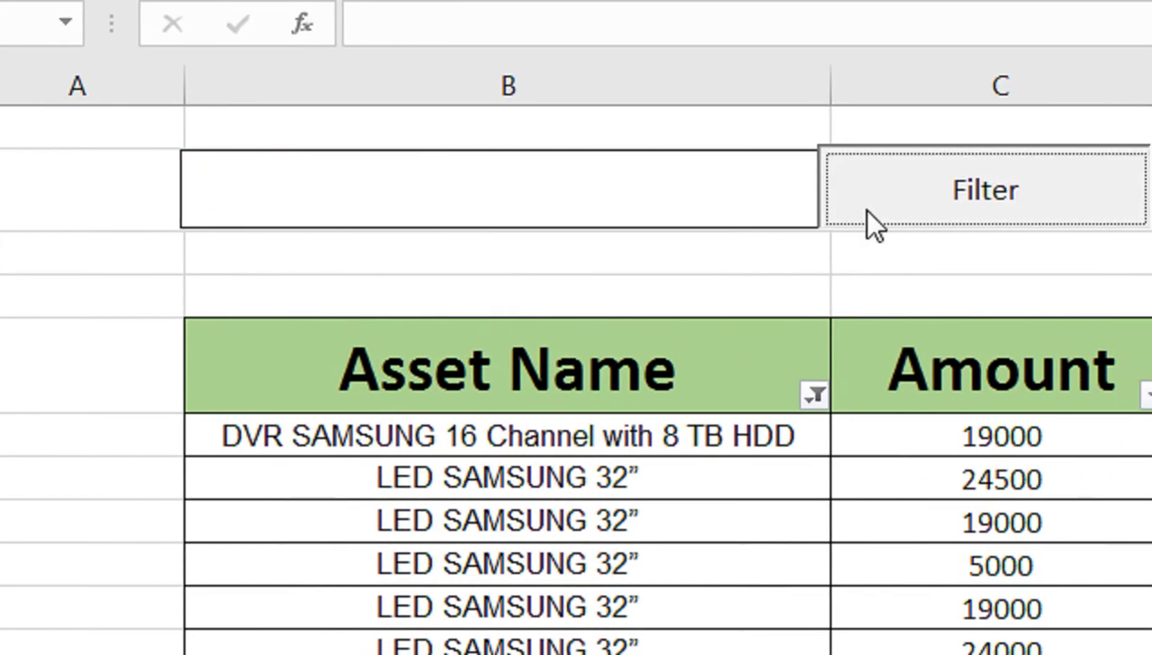
{"action": "left_click", "coordinate": [965, 214]}
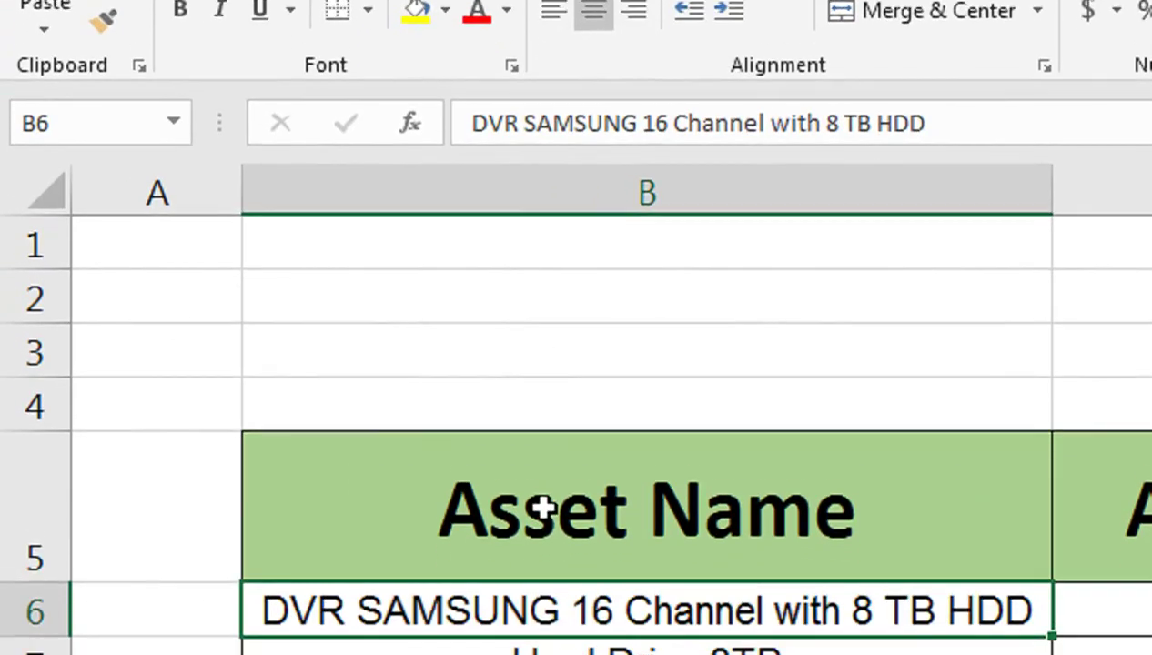
Double row 2's height and confirm the Developer tab is enabled in the ribbon settings
{"action": "left_click", "coordinate": [323, 371]}
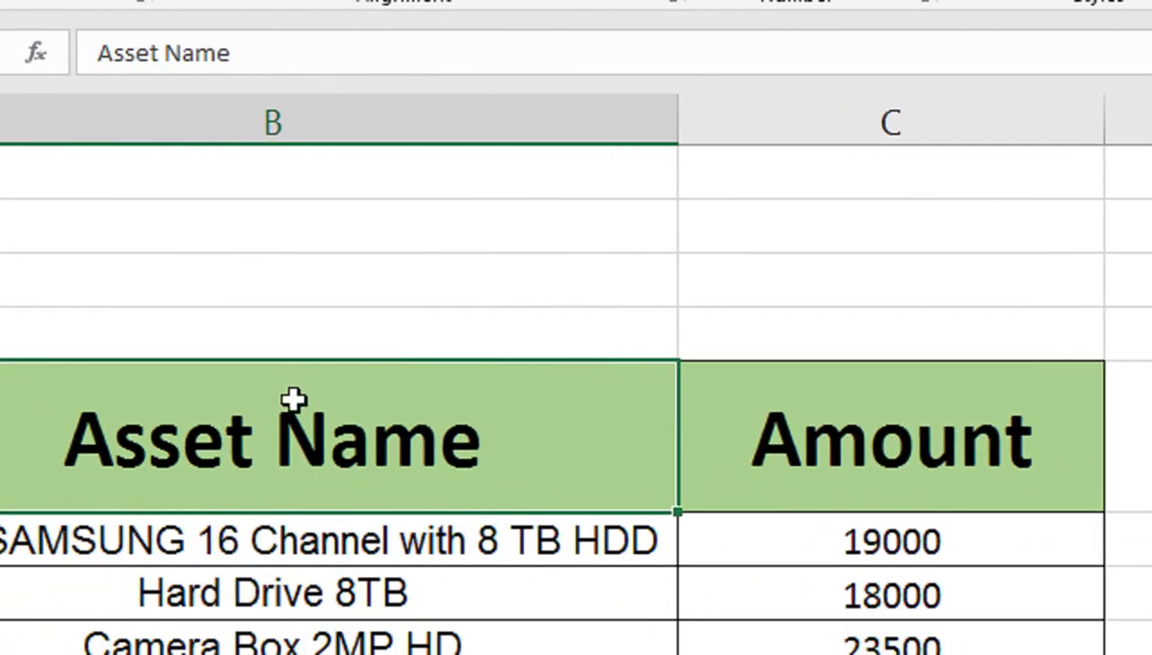
{"action": "left_click_drag", "start_coordinate": [56, 254], "coordinate": [56, 298]}
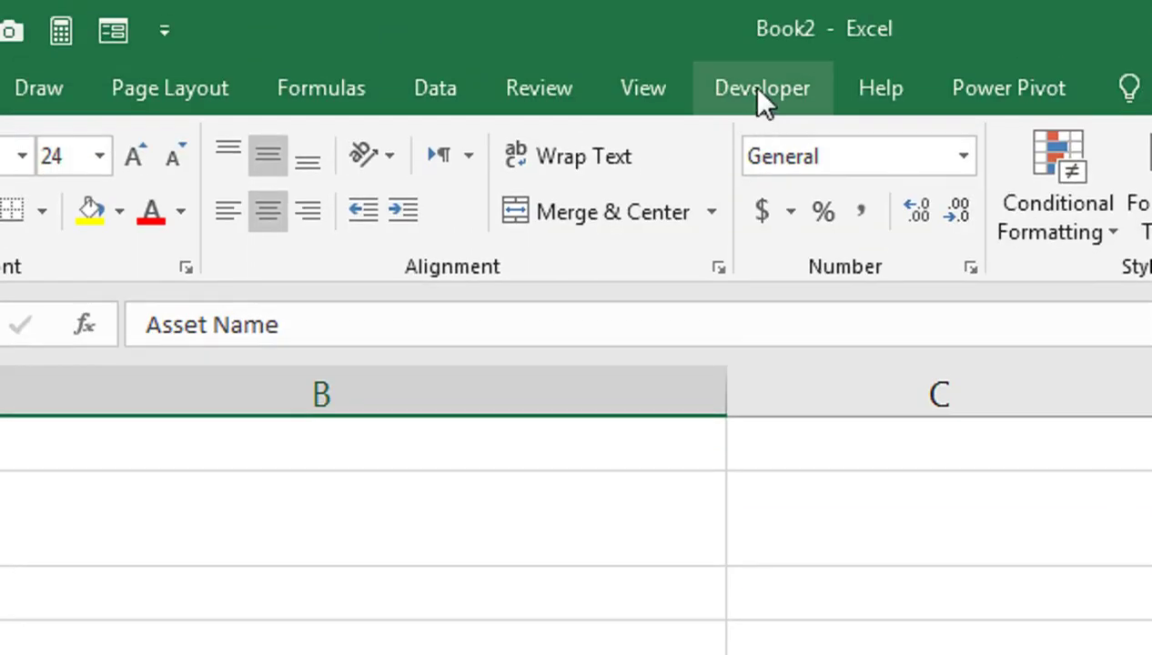
{"action": "right_click", "coordinate": [758, 98]}
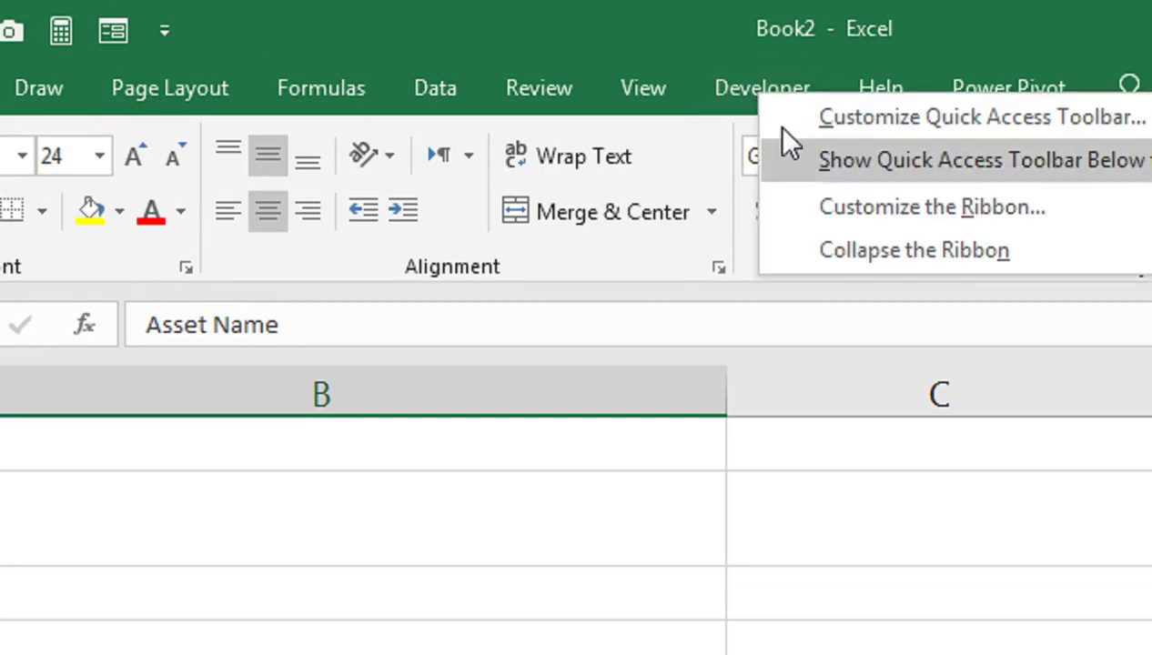
{"action": "left_click", "coordinate": [645, 92]}
{"action": "right_click", "coordinate": [646, 92]}
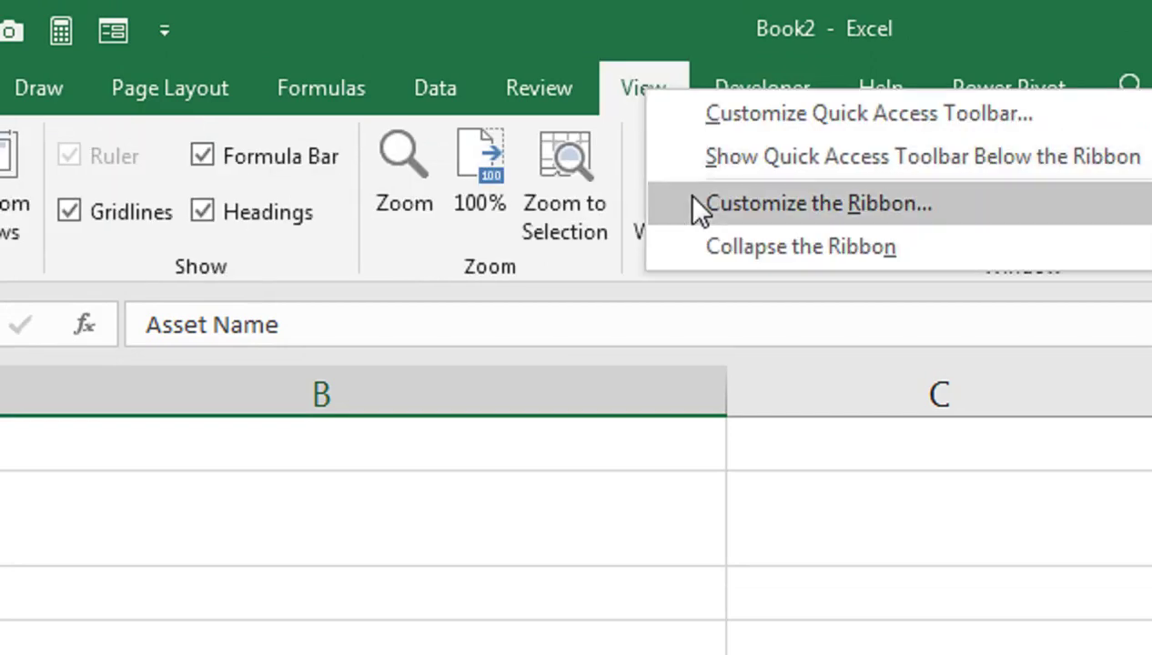
{"action": "key", "text": "Escape"}
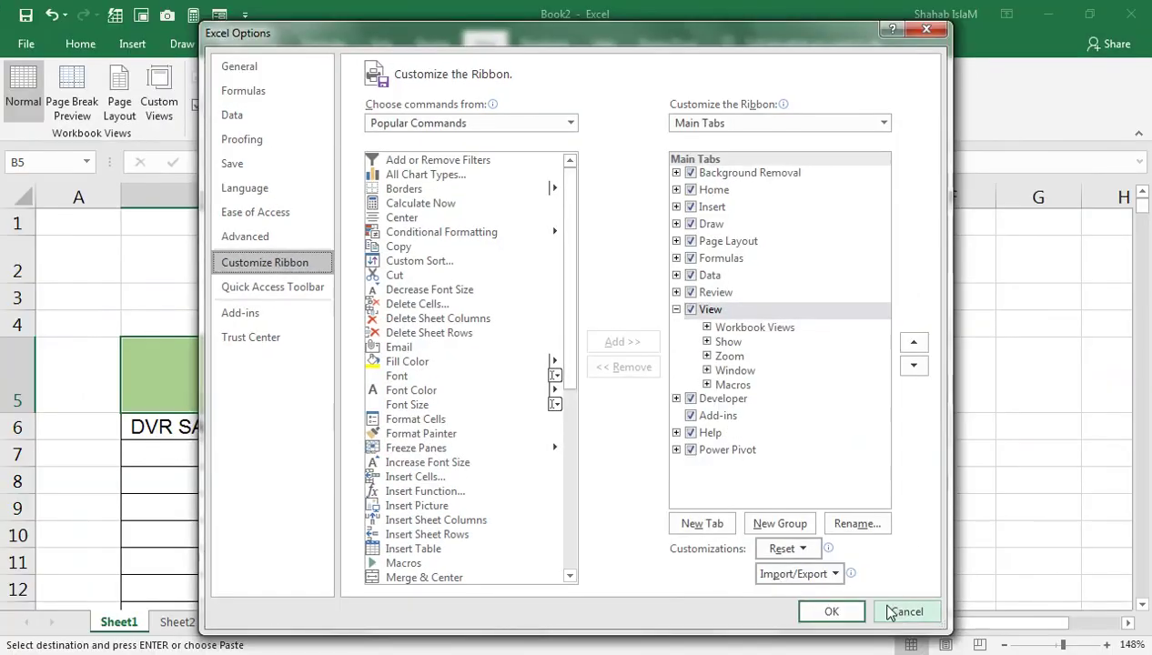
{"action": "left_click", "coordinate": [889, 610]}
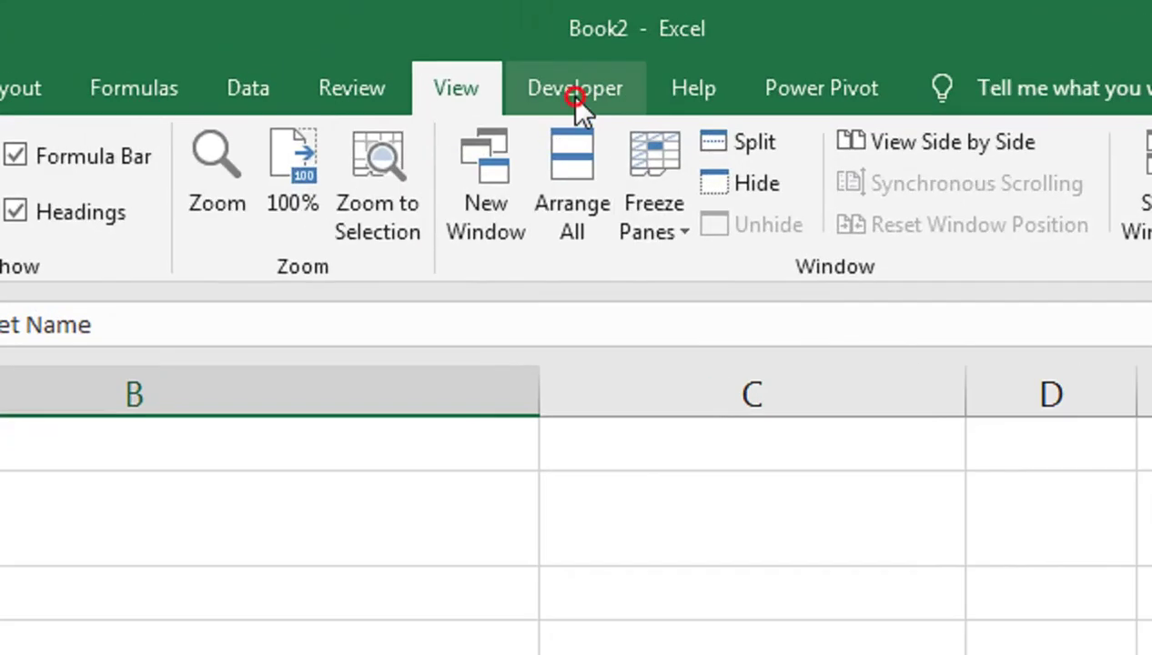
Insert an ActiveX Text Box (TextBox1) drawn across cell B2 above the table
{"action": "left_click", "coordinate": [568, 95]}
{"action": "left_click", "coordinate": [285, 221]}
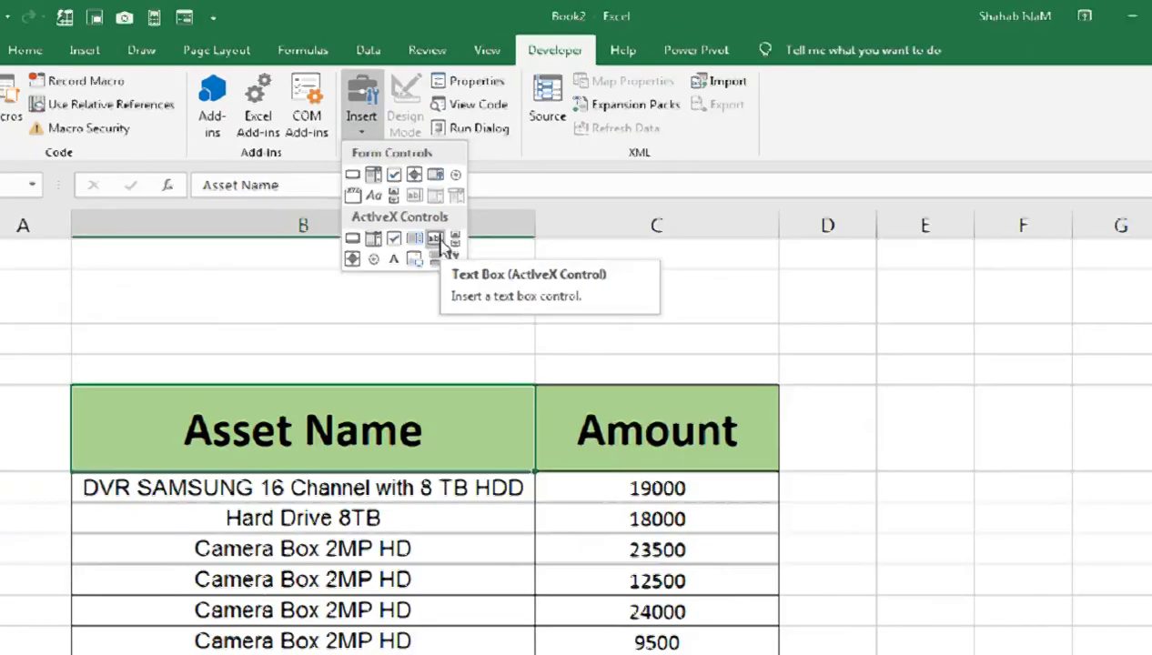
{"action": "left_click", "coordinate": [420, 414]}
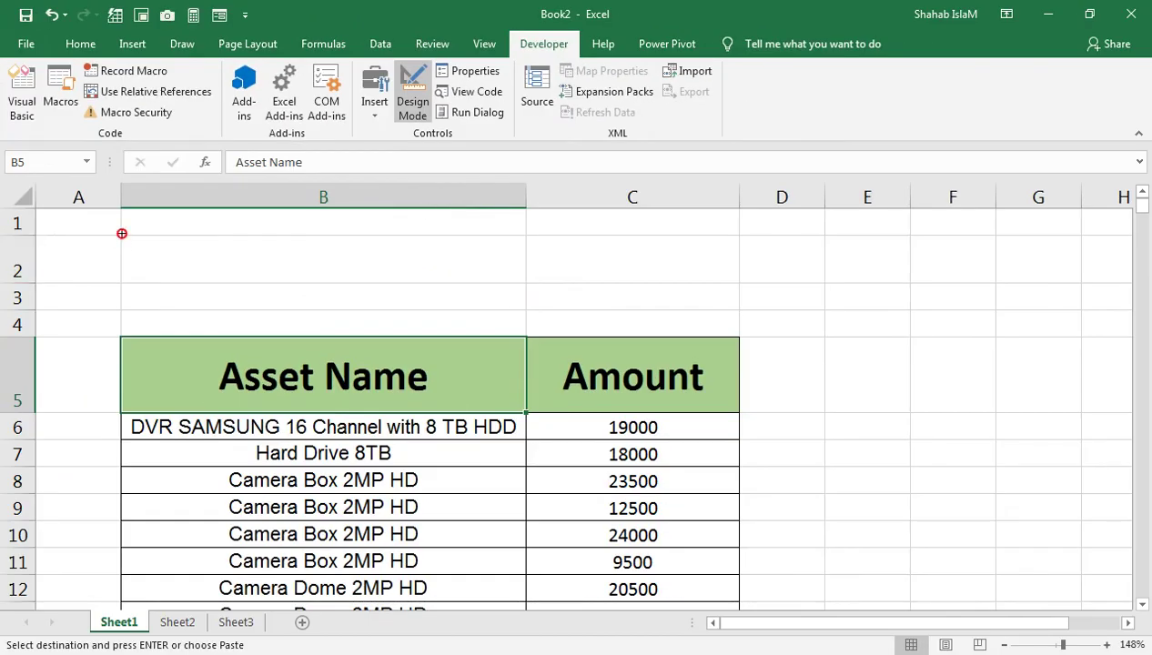
{"action": "left_click_drag", "start_coordinate": [122, 233], "coordinate": [529, 284]}
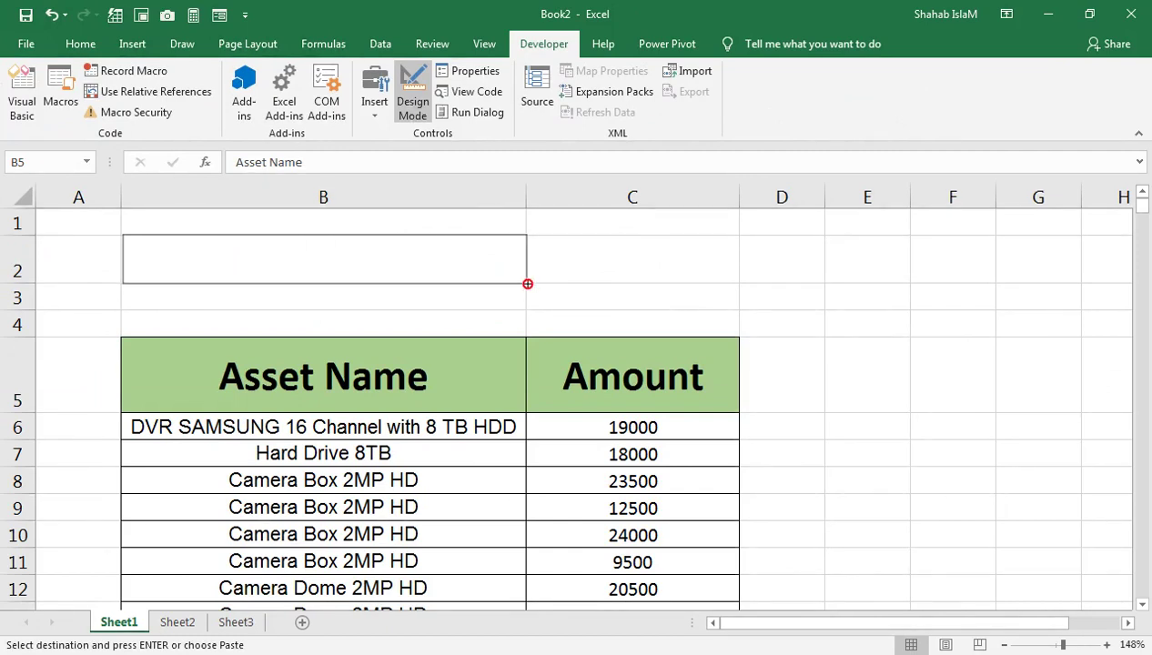
{"action": "left_click_drag", "start_coordinate": [528, 284], "coordinate": [527, 283]}
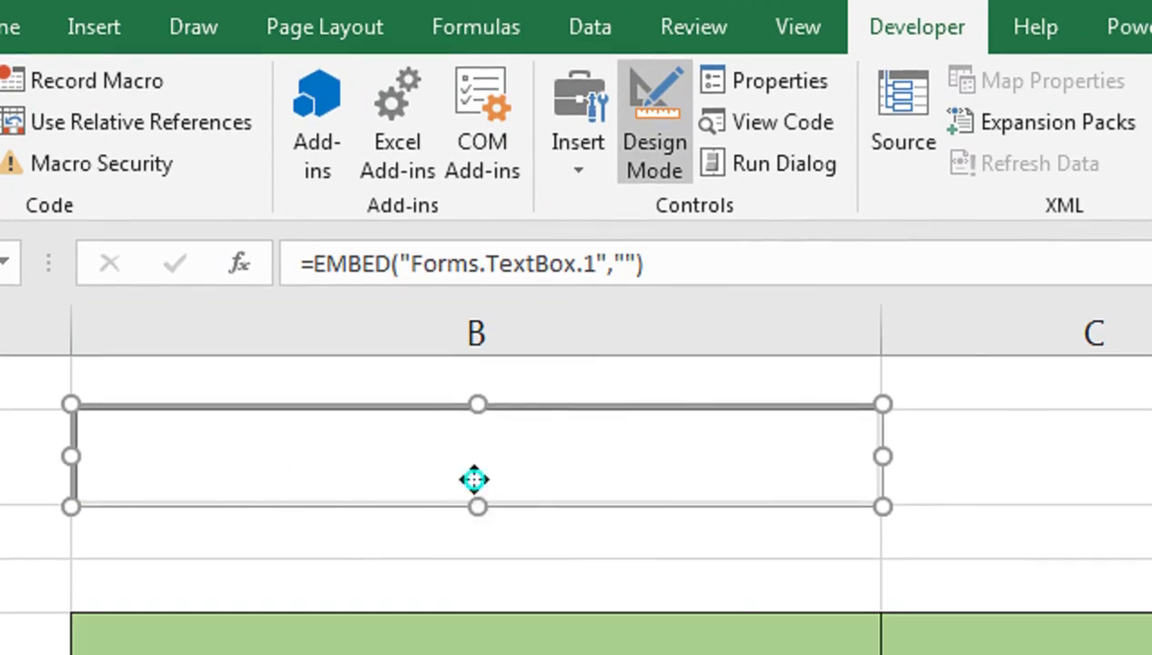
Open TextBox1's Properties font settings and set the size to 18
{"action": "right_click", "coordinate": [477, 541]}
{"action": "left_click", "coordinate": [546, 491]}
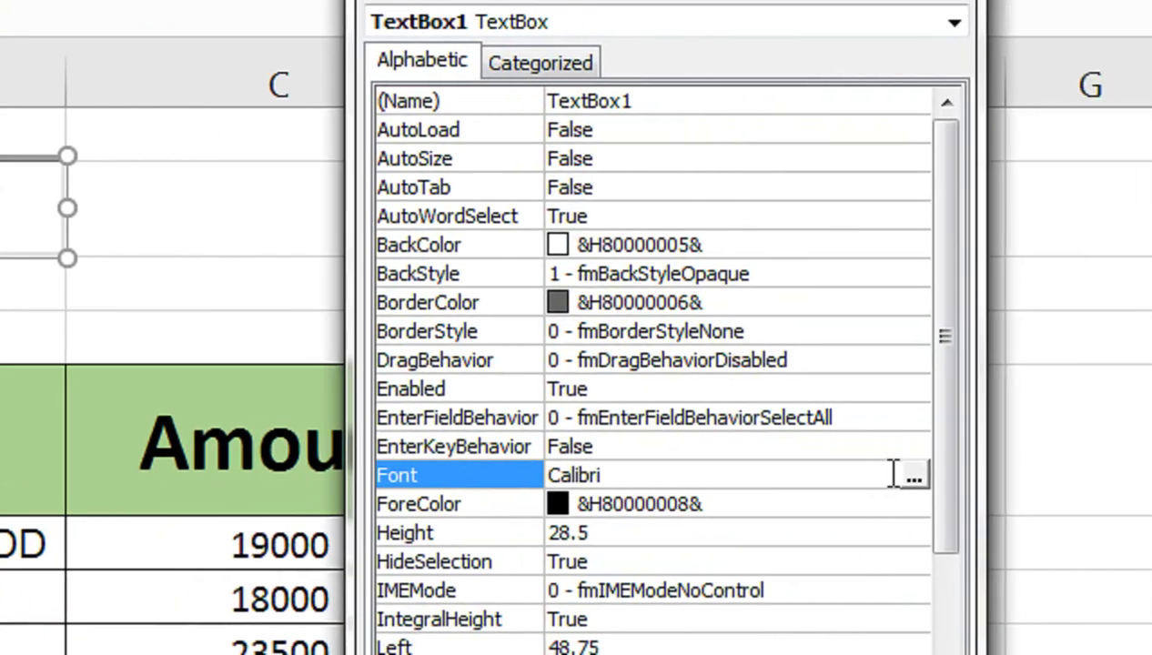
{"action": "left_click", "coordinate": [913, 475]}
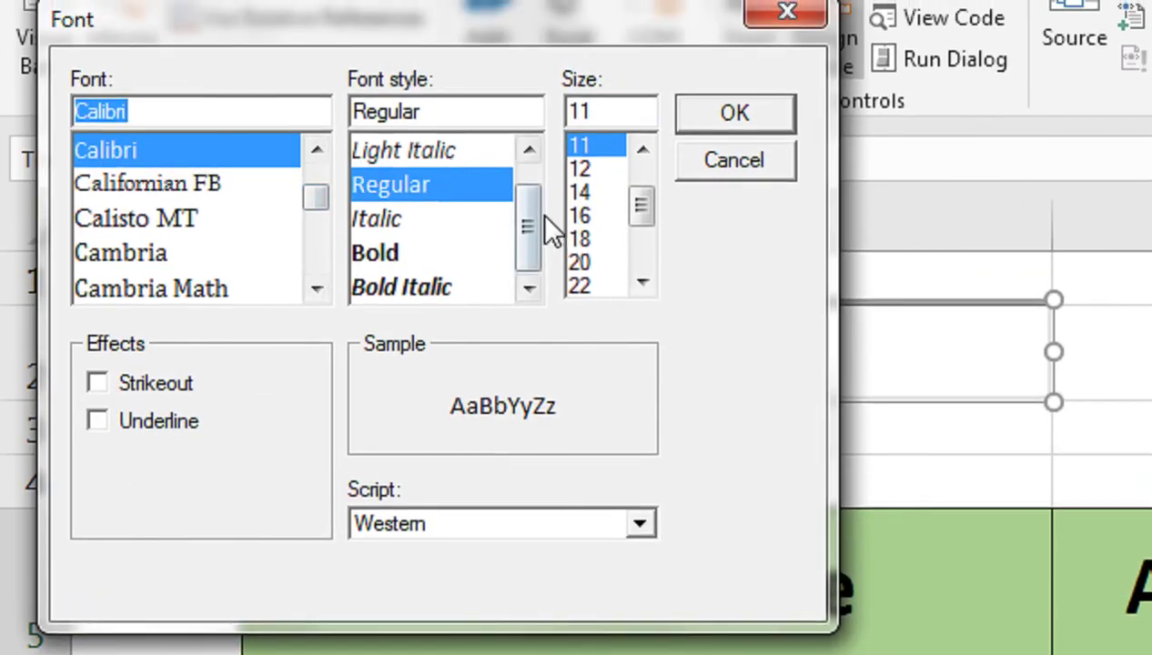
{"action": "left_click", "coordinate": [582, 235]}
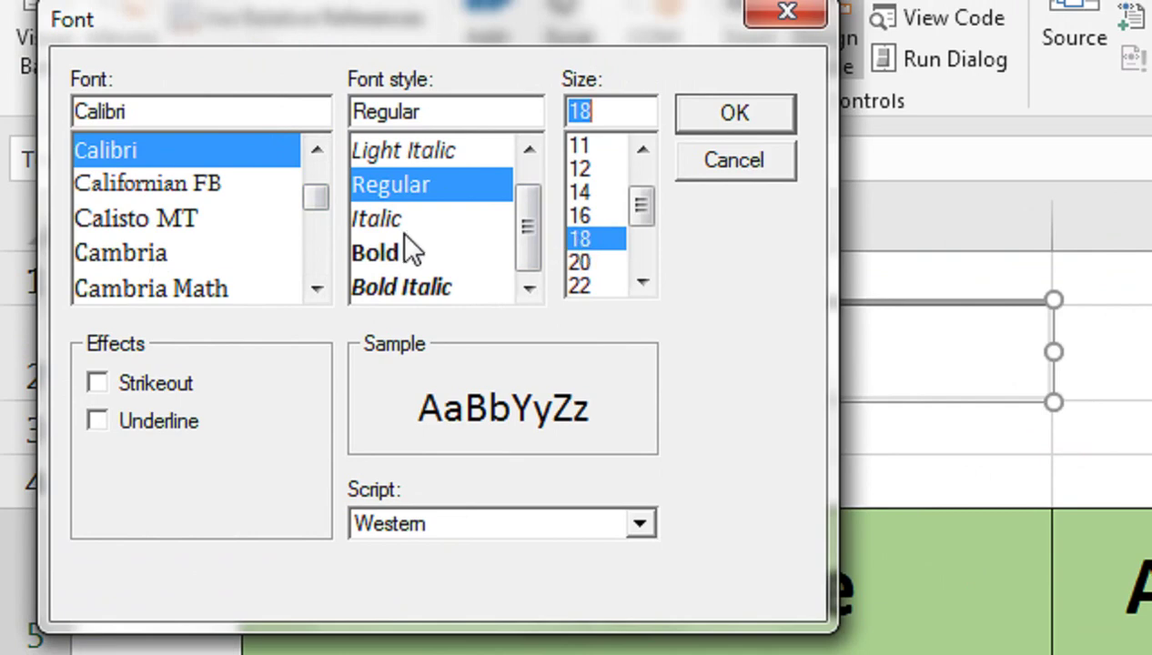
Choose Arial Narrow from the font list and apply the font
{"action": "left_click", "coordinate": [316, 287]}
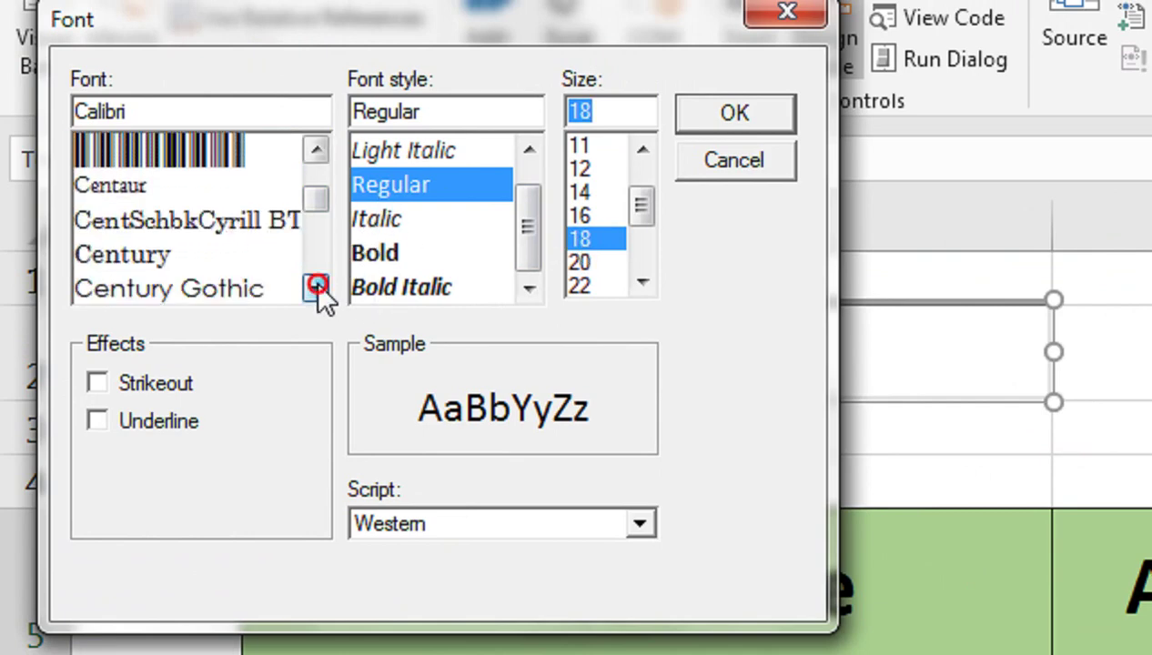
{"action": "left_click", "coordinate": [316, 288]}
{"action": "left_click", "coordinate": [316, 288]}
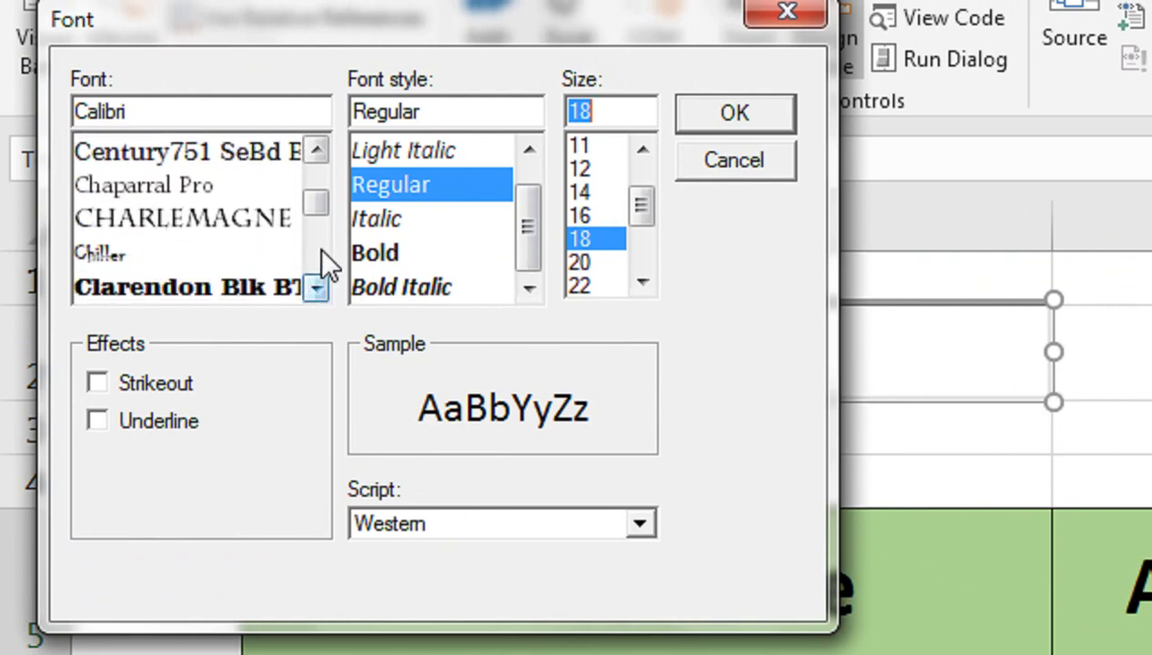
{"action": "left_click_drag", "start_coordinate": [323, 218], "coordinate": [328, 195]}
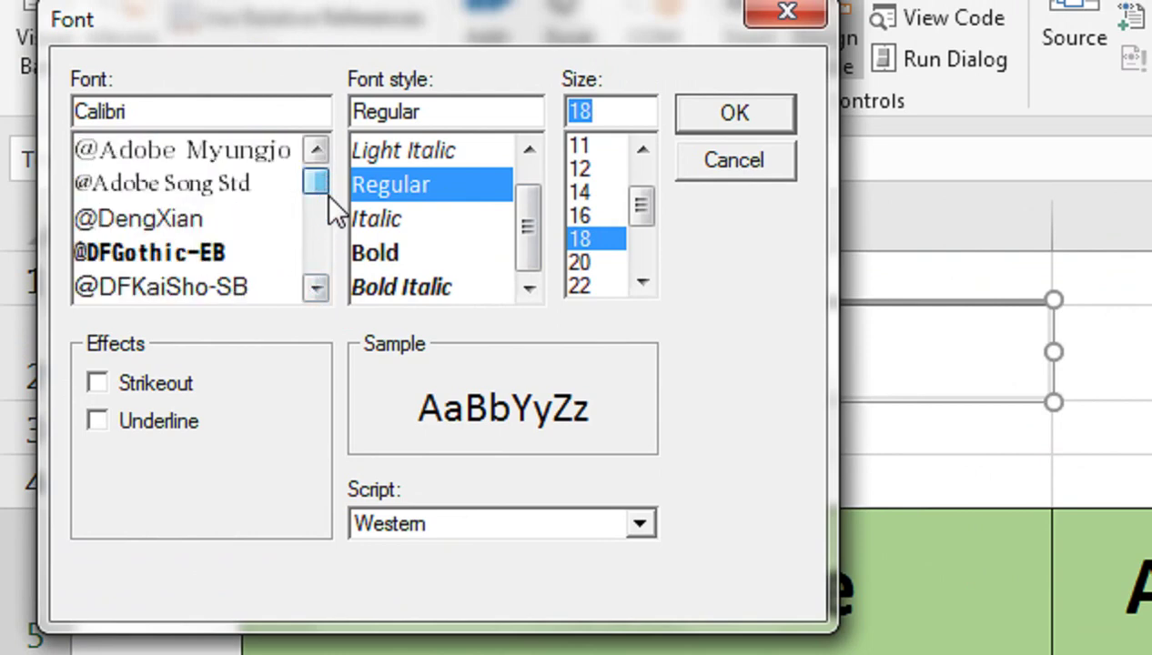
{"action": "left_click", "coordinate": [315, 287]}
{"action": "left_click", "coordinate": [316, 287]}
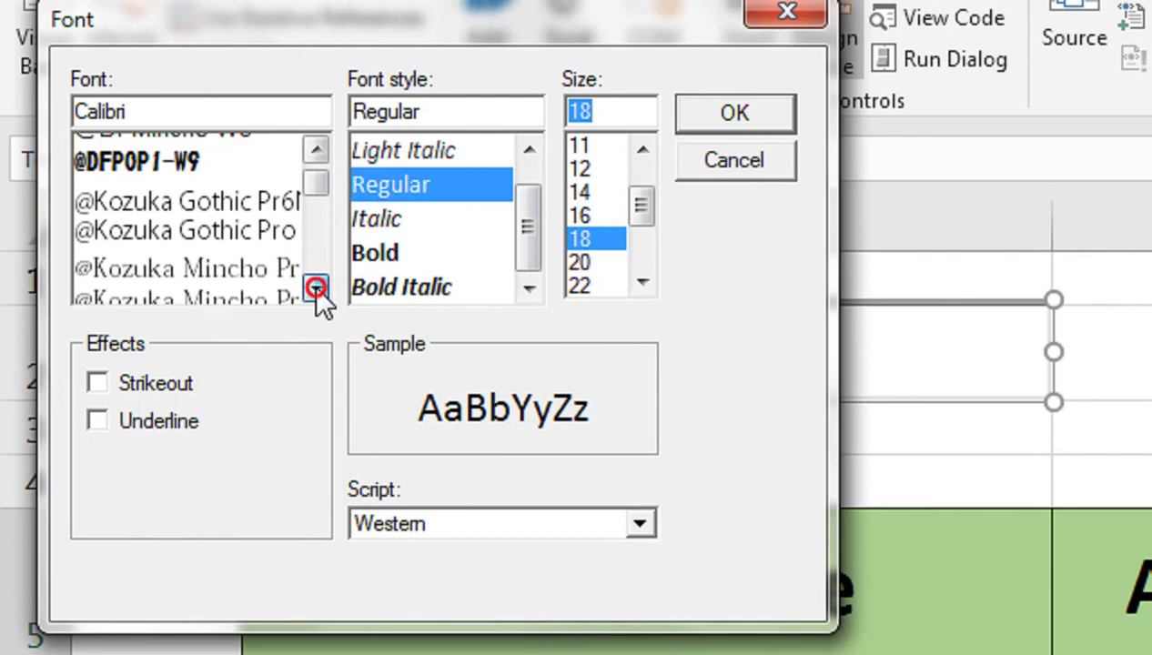
{"action": "left_click", "coordinate": [315, 287]}
{"action": "left_click", "coordinate": [316, 287]}
{"action": "left_click", "coordinate": [316, 288]}
{"action": "left_click", "coordinate": [316, 287]}
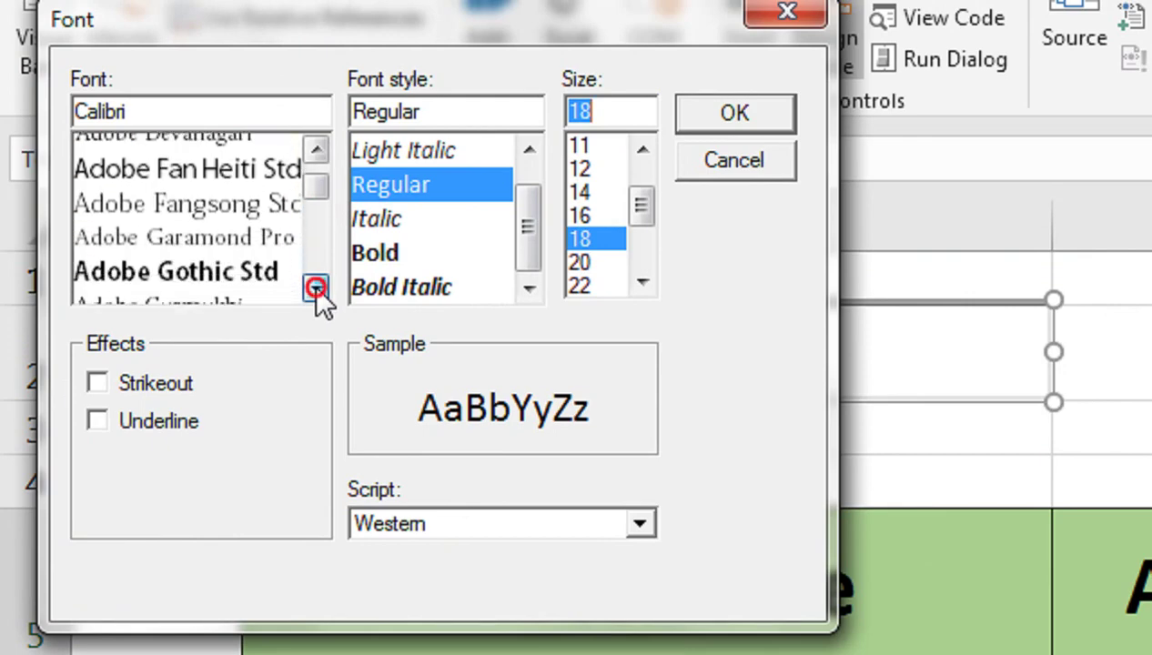
{"action": "left_click", "coordinate": [316, 287]}
{"action": "left_click", "coordinate": [316, 288]}
{"action": "left_click", "coordinate": [315, 287]}
{"action": "left_click", "coordinate": [316, 287]}
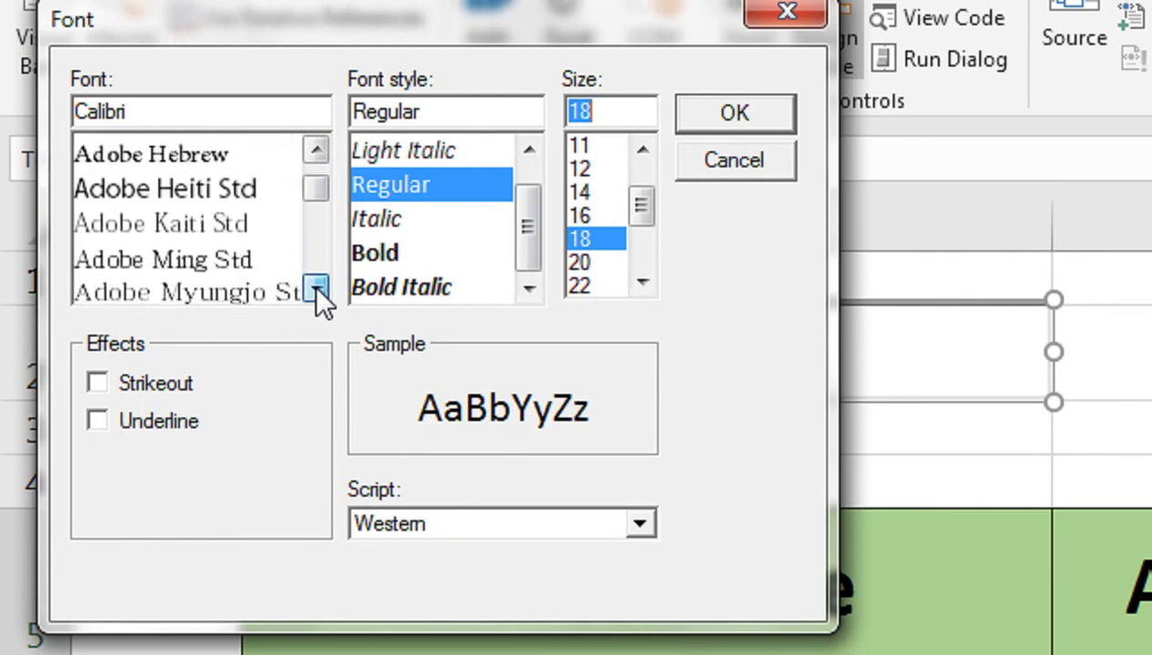
{"action": "left_click", "coordinate": [316, 288]}
{"action": "left_click", "coordinate": [316, 287]}
{"action": "left_click", "coordinate": [316, 288]}
{"action": "left_click", "coordinate": [316, 287]}
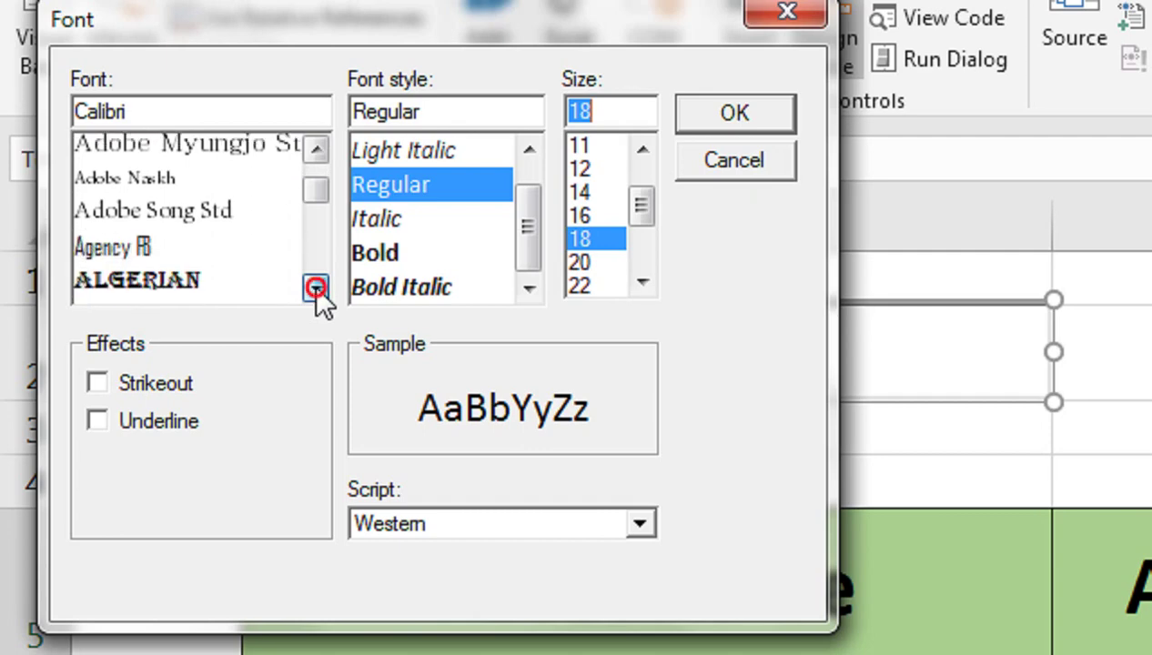
{"action": "left_click", "coordinate": [315, 287]}
{"action": "left_click", "coordinate": [315, 288]}
{"action": "left_click", "coordinate": [316, 289]}
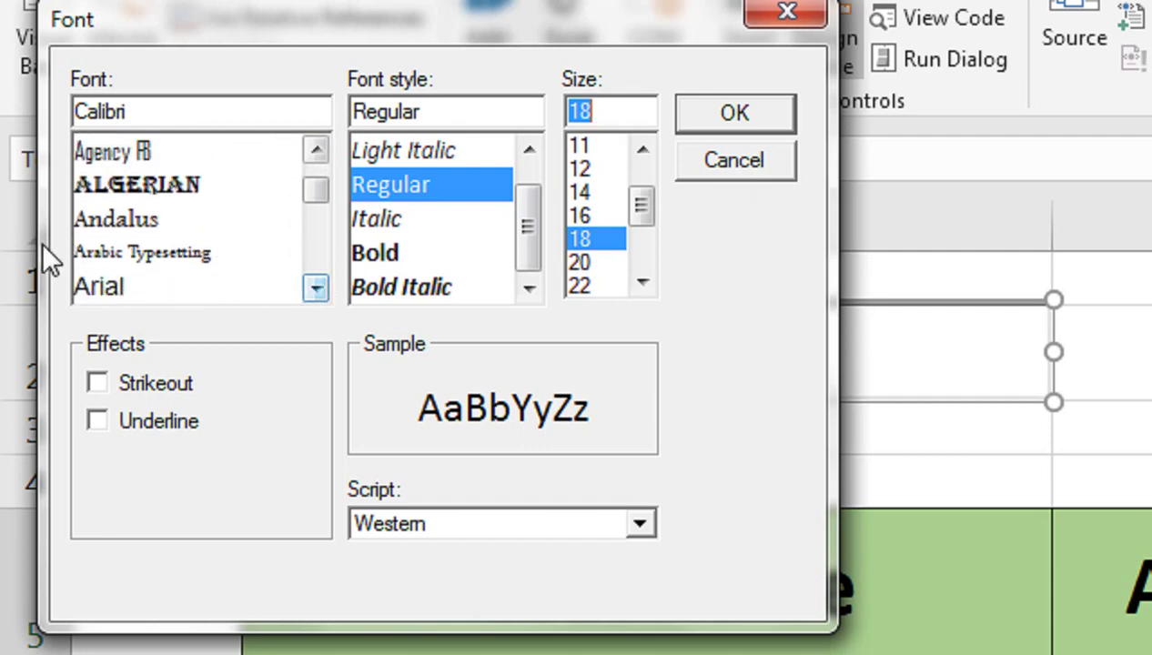
{"action": "left_click", "coordinate": [100, 286]}
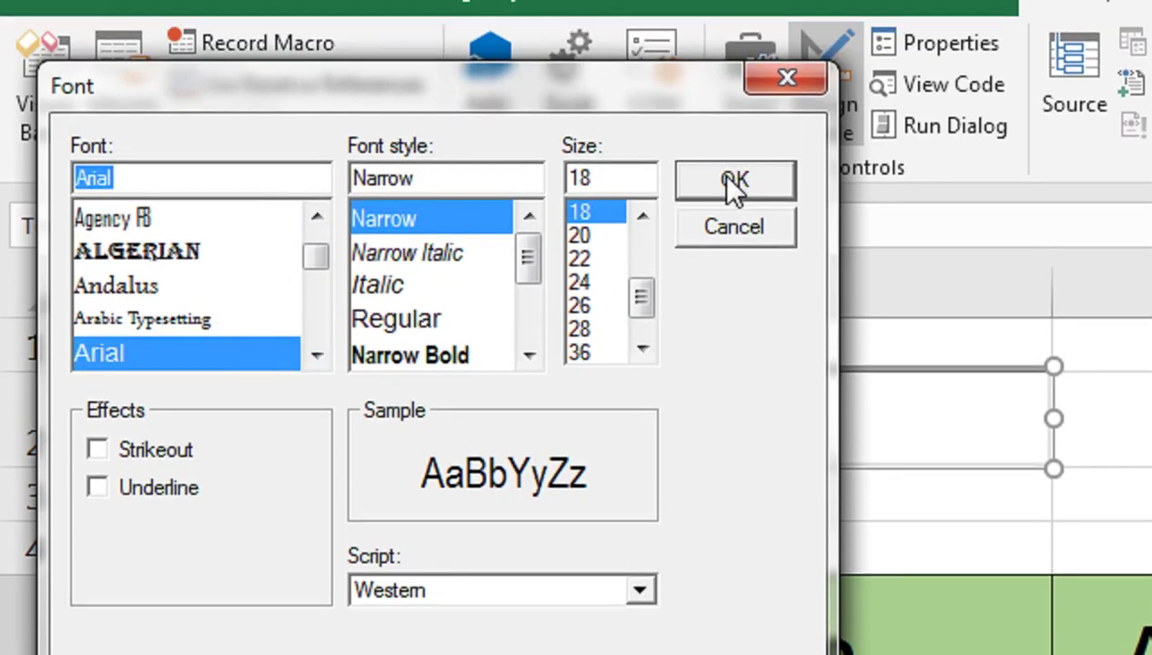
{"action": "left_click", "coordinate": [735, 184]}
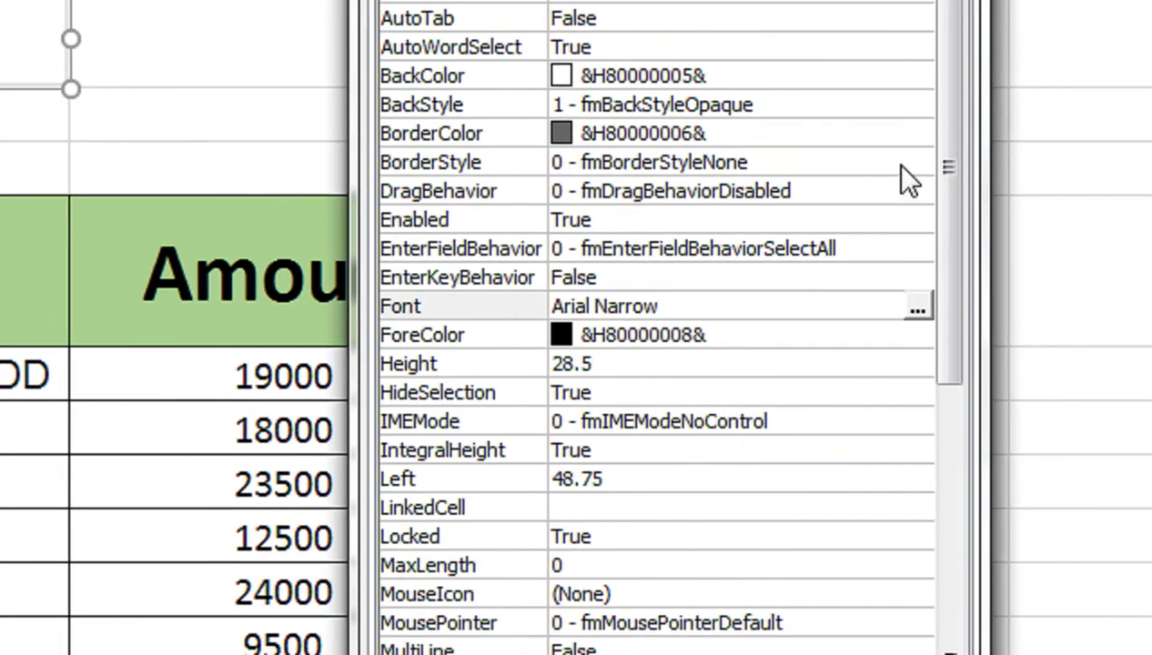
Set TextBox1's BorderStyle to 1 - fmBorderStyleSingle and close the Properties window
{"action": "left_click", "coordinate": [1010, 156]}
{"action": "left_click", "coordinate": [1028, 156]}
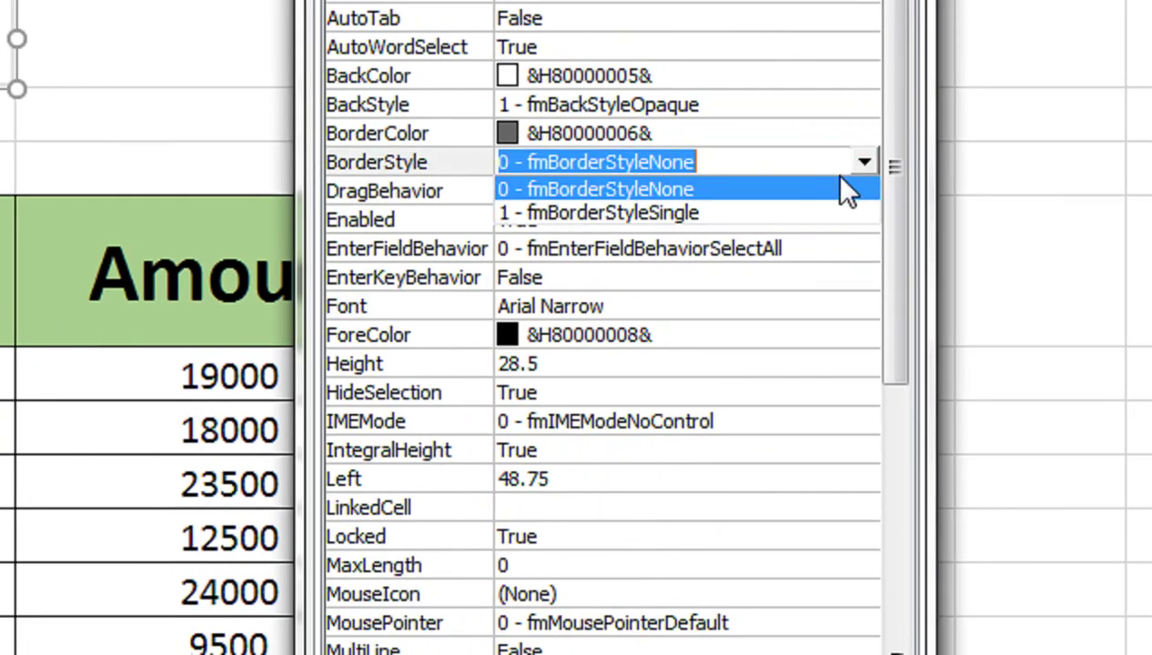
{"action": "left_click", "coordinate": [660, 216]}
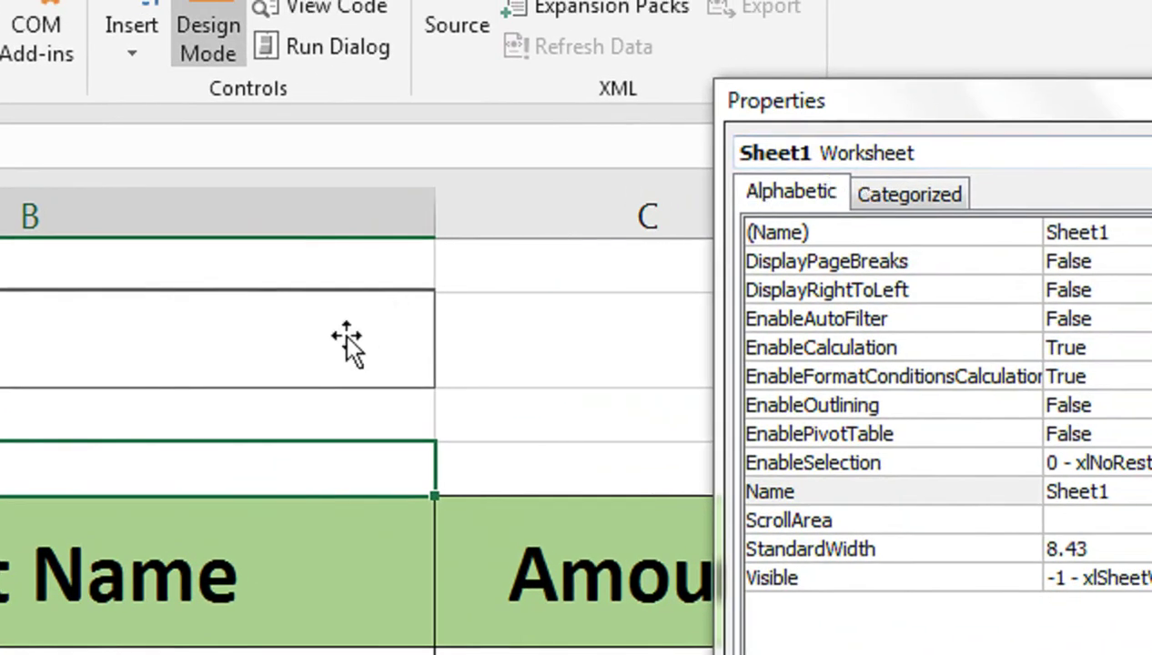
{"action": "left_click", "coordinate": [343, 341]}
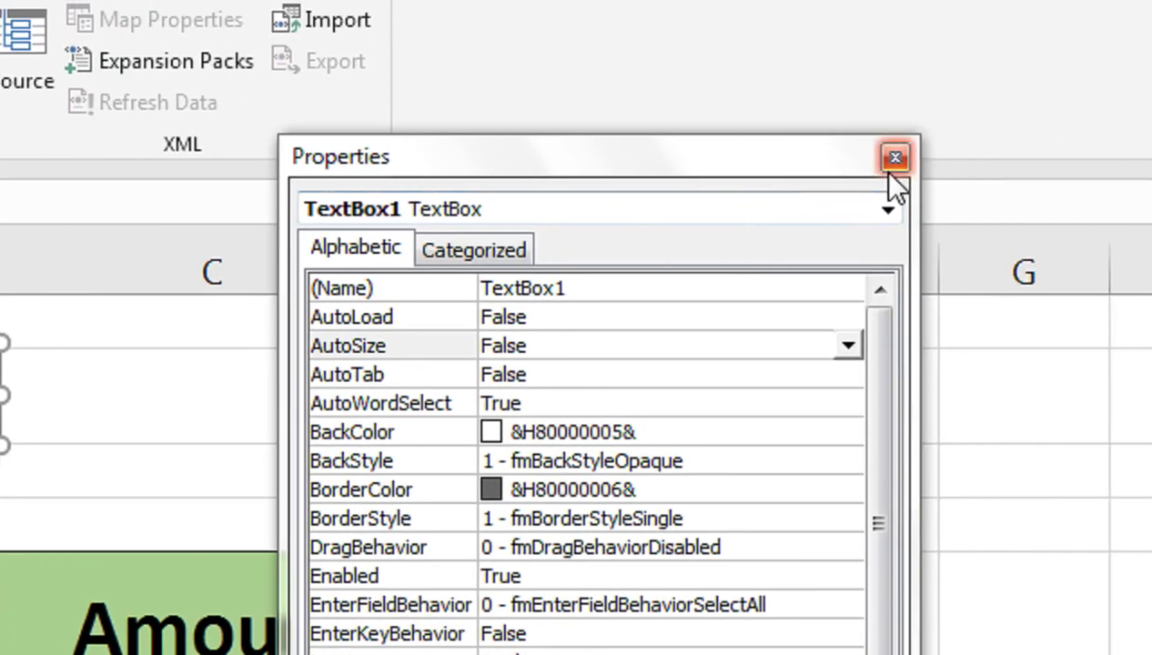
{"action": "left_click", "coordinate": [892, 166]}
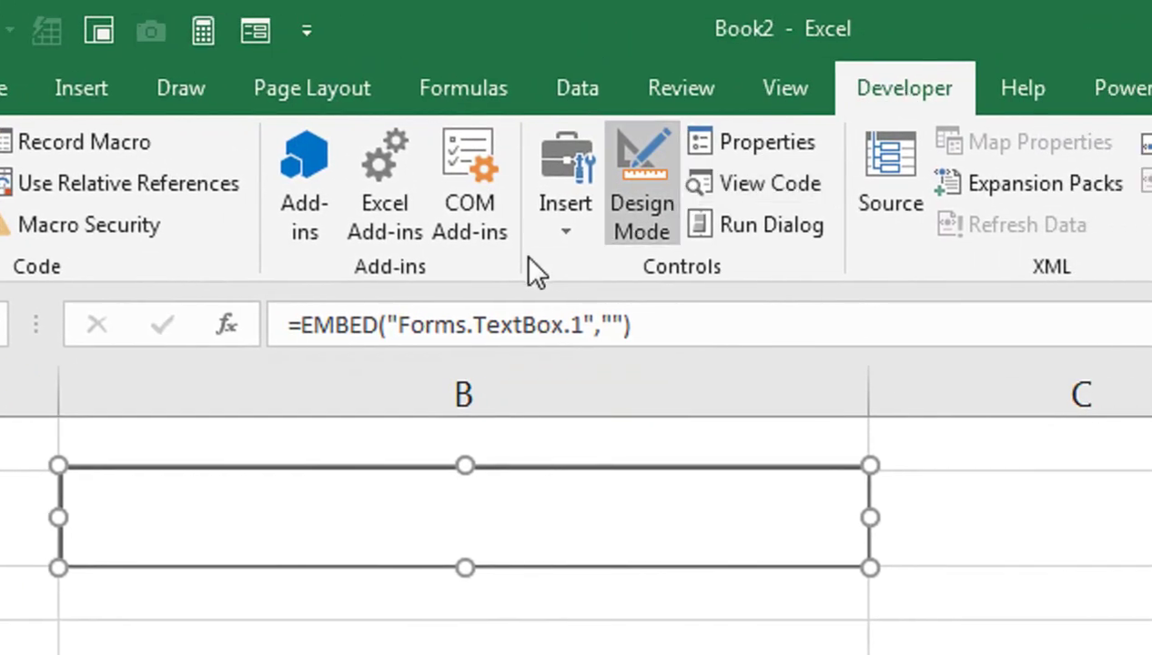
Add an ActiveX Command Button (CommandButton1) drawn across column C in row 2
{"action": "left_click", "coordinate": [565, 223]}
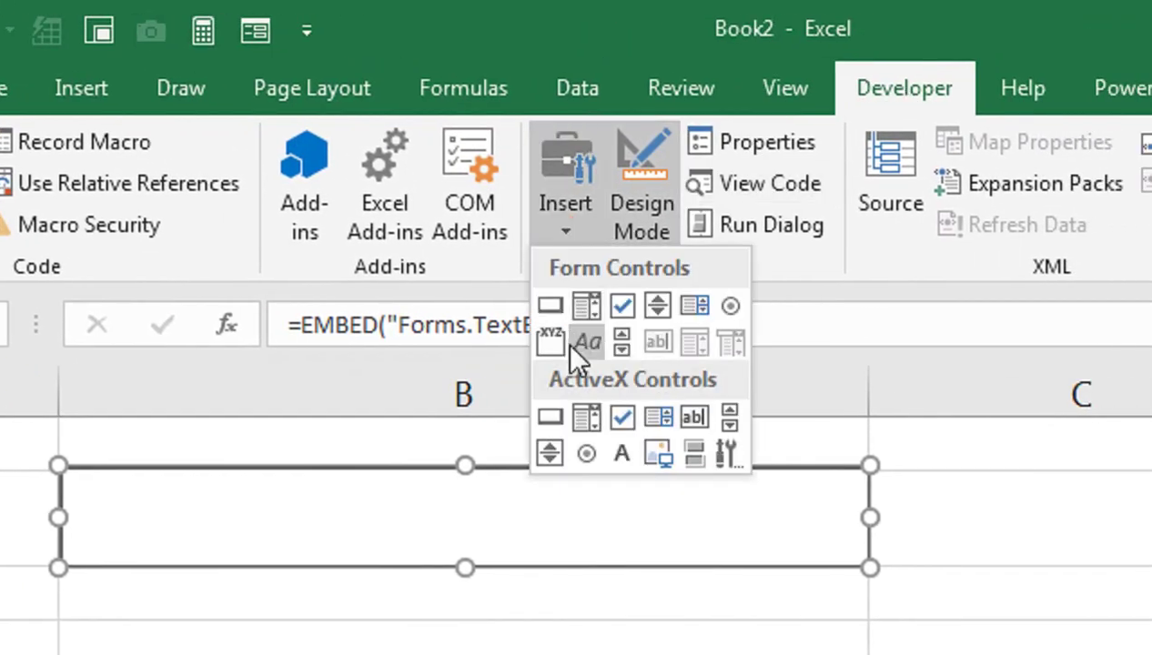
{"action": "left_click", "coordinate": [549, 417]}
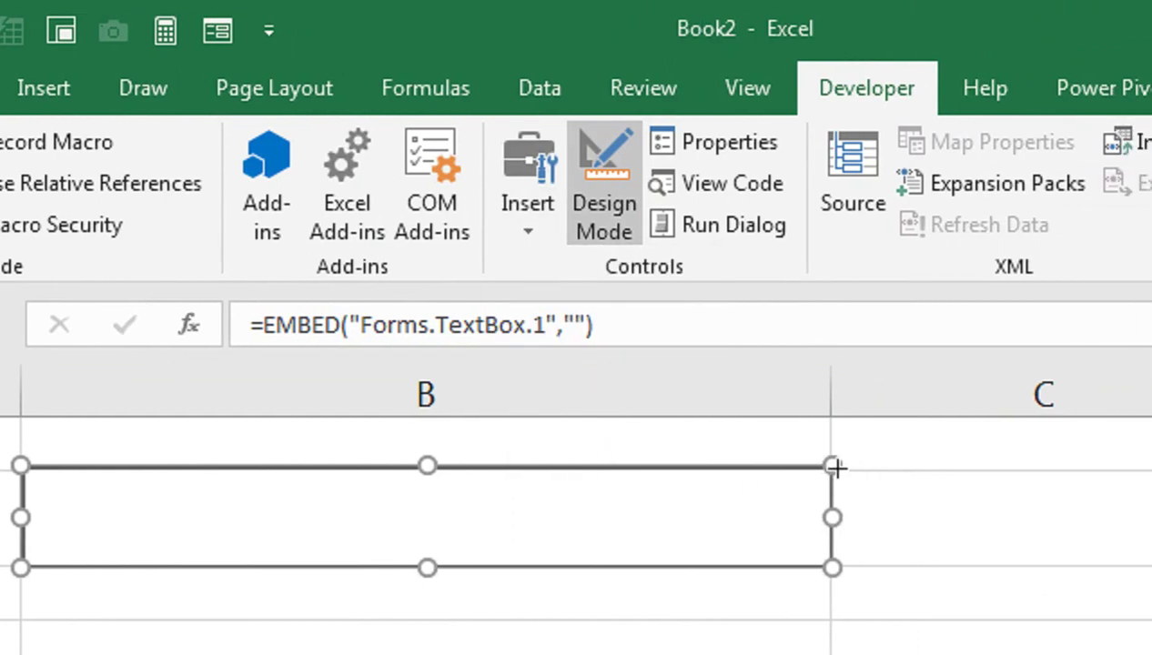
{"action": "left_click_drag", "start_coordinate": [837, 468], "coordinate": [864, 493]}
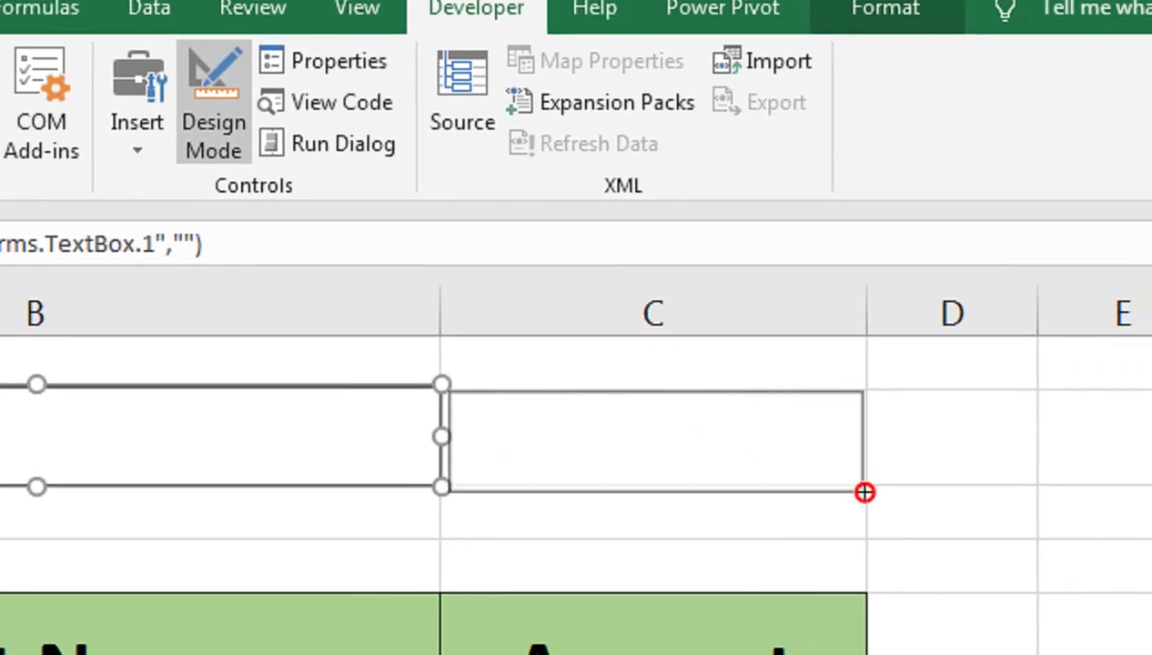
{"action": "mouse_move", "coordinate": [864, 492]}
{"action": "left_mouse_down"}
{"action": "mouse_move", "coordinate": [905, 493]}
{"action": "mouse_move", "coordinate": [864, 492]}
{"action": "left_mouse_up"}
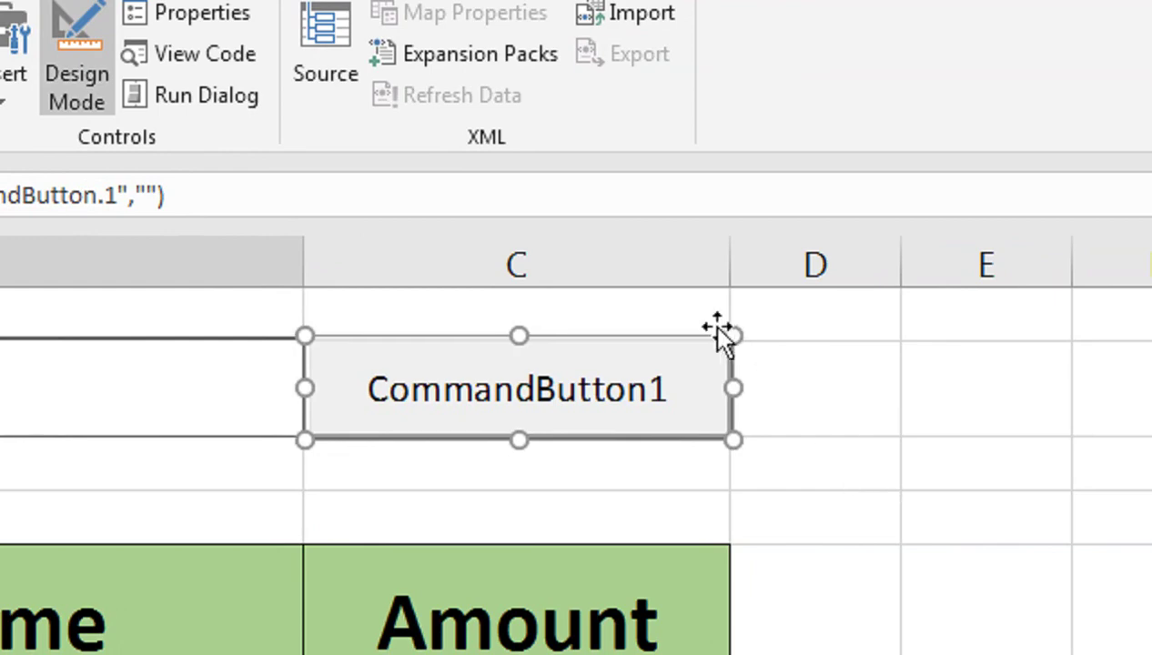
Set the command button's Caption property to Filter
{"action": "right_click", "coordinate": [620, 363]}
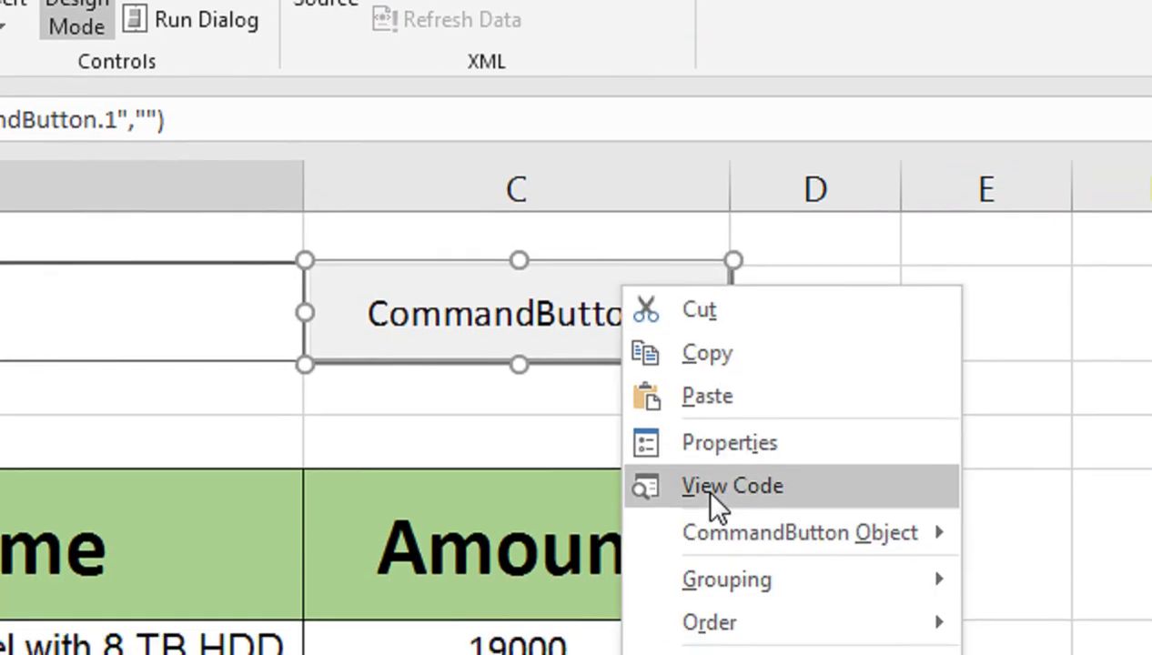
{"action": "left_click", "coordinate": [730, 456]}
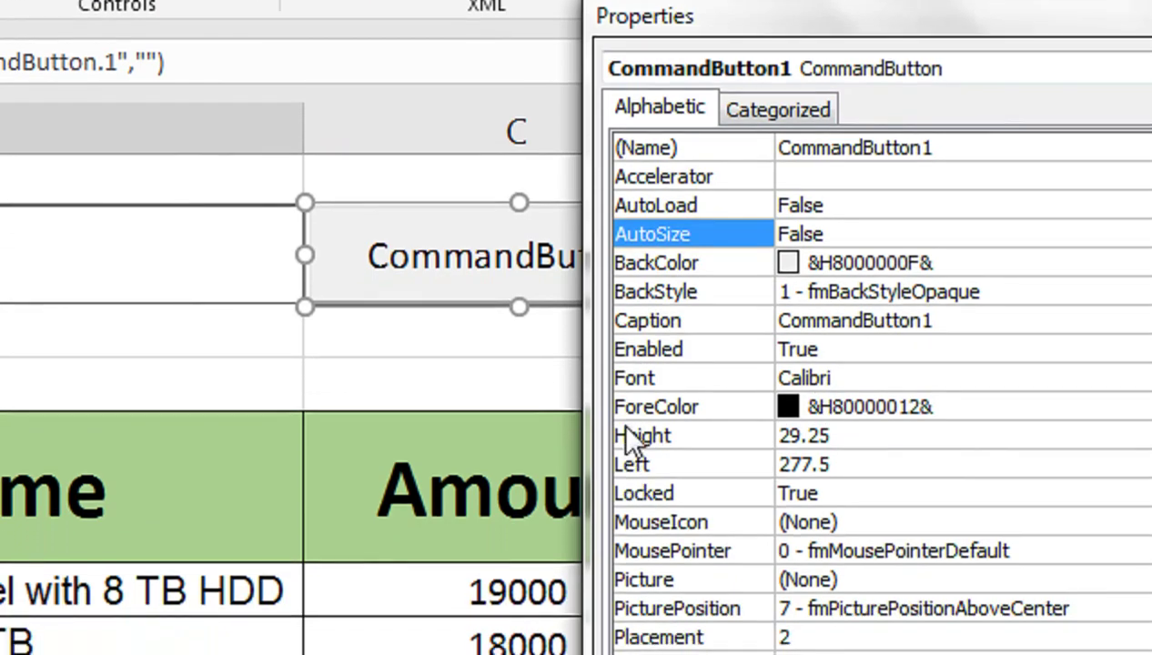
{"action": "left_click", "coordinate": [872, 320]}
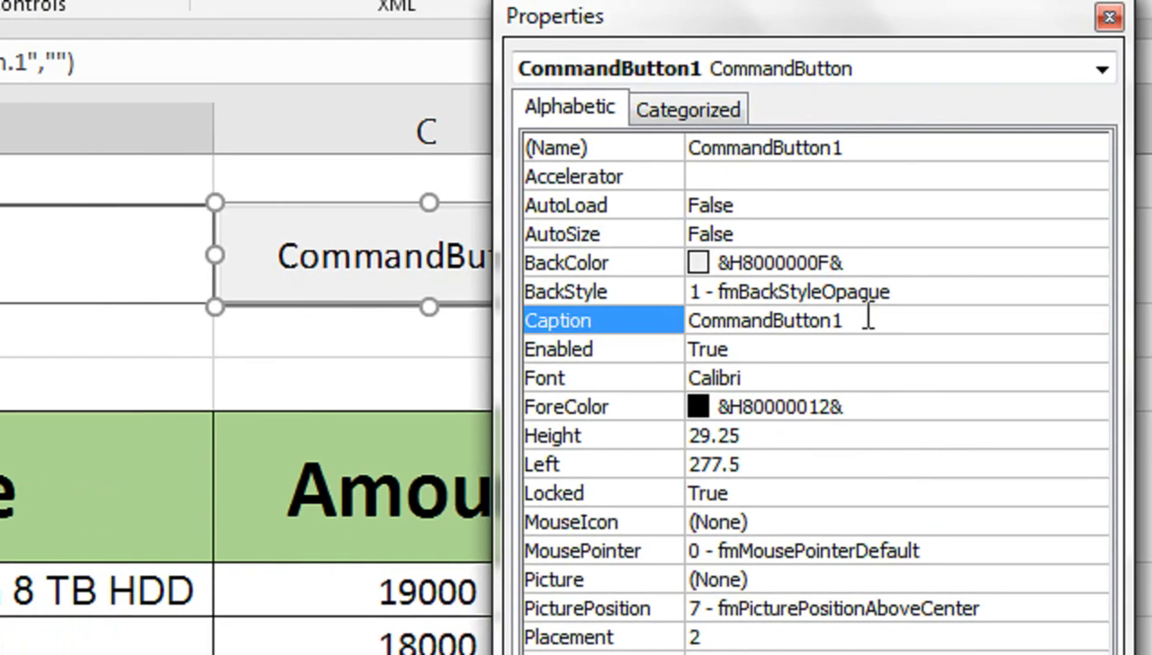
{"action": "left_click", "coordinate": [668, 307]}
{"action": "type", "text": "Fi"}
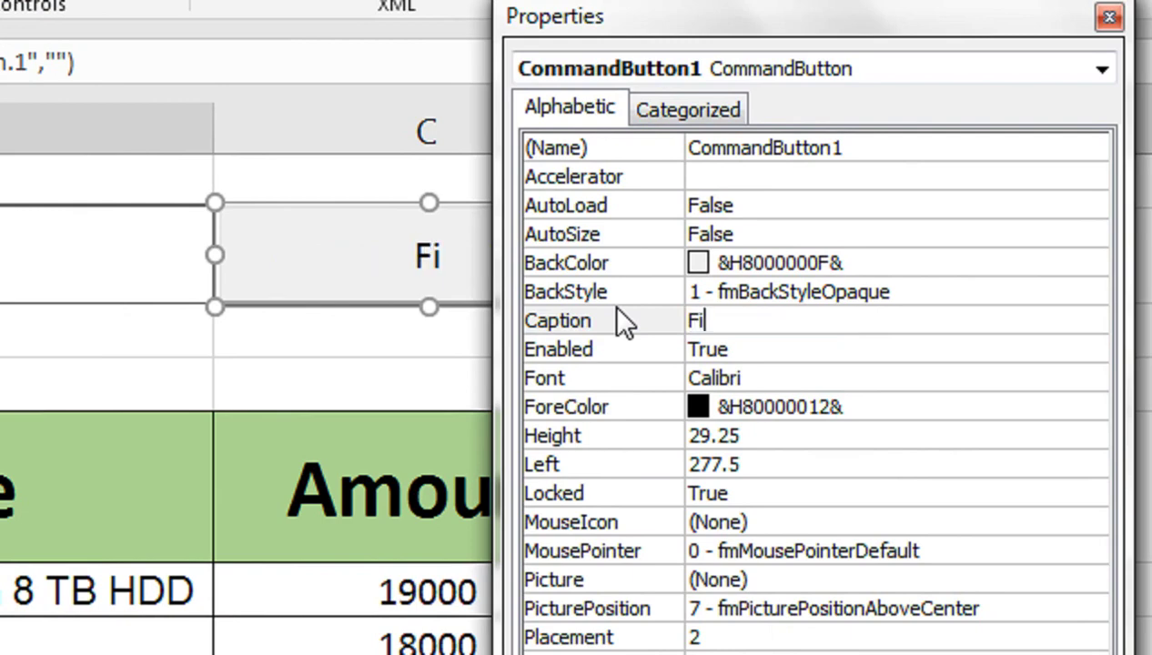
{"action": "type", "text": "lter"}
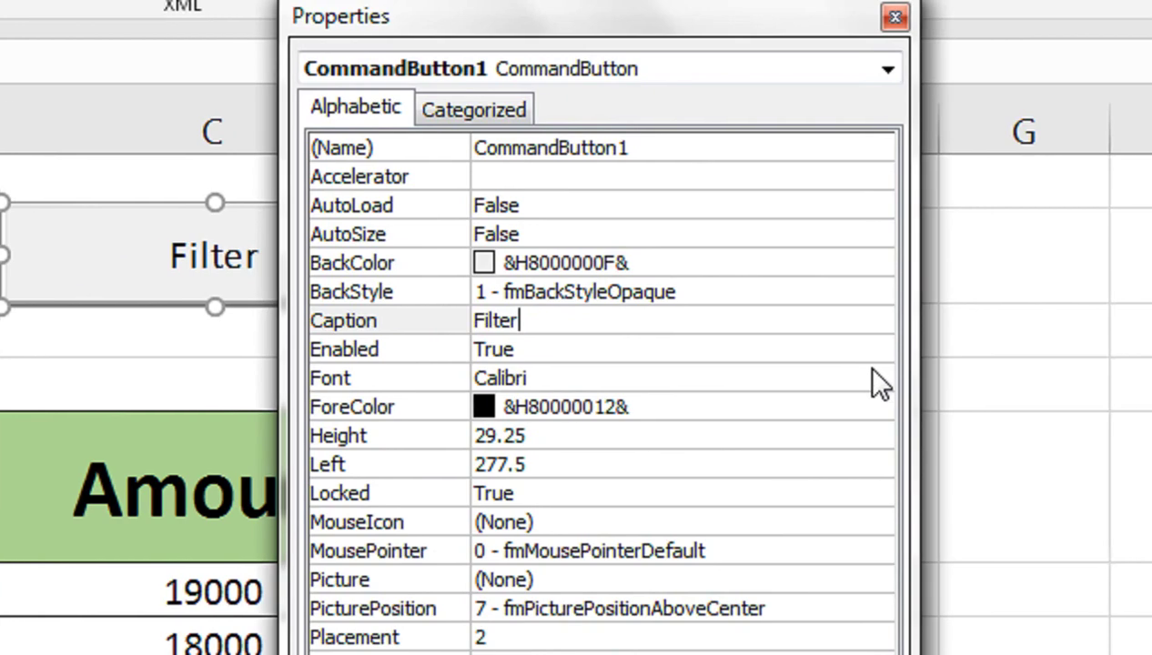
Make the button font bold at size 18 and close the Properties window
{"action": "left_click", "coordinate": [864, 377]}
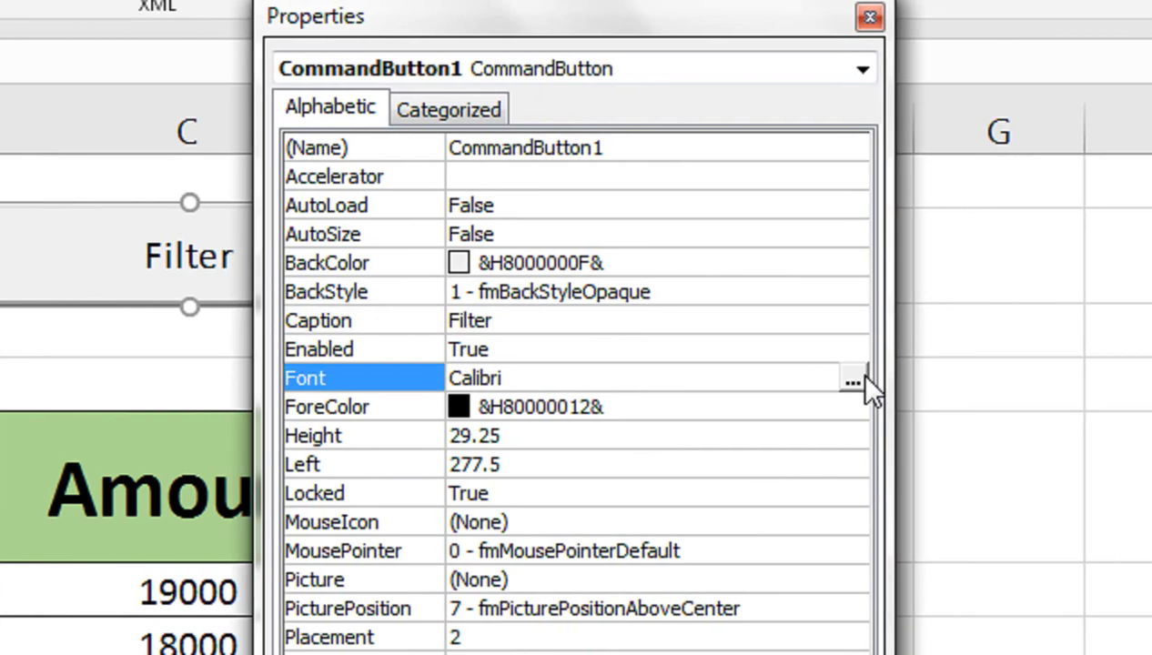
{"action": "left_click", "coordinate": [853, 383]}
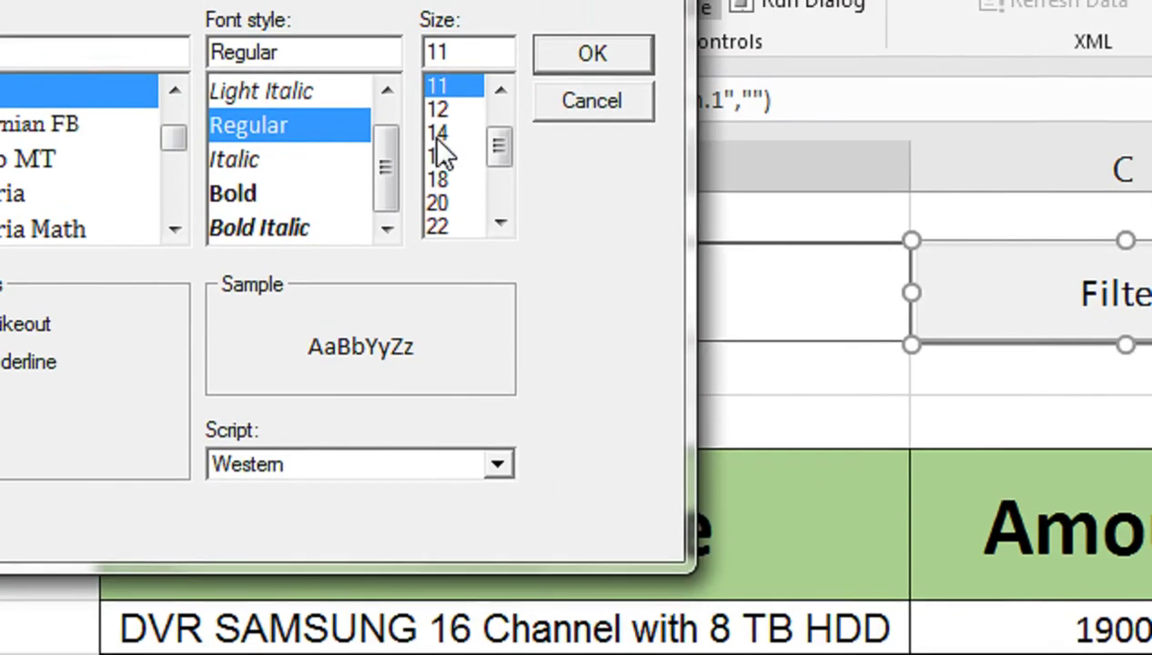
{"action": "left_click", "coordinate": [446, 189]}
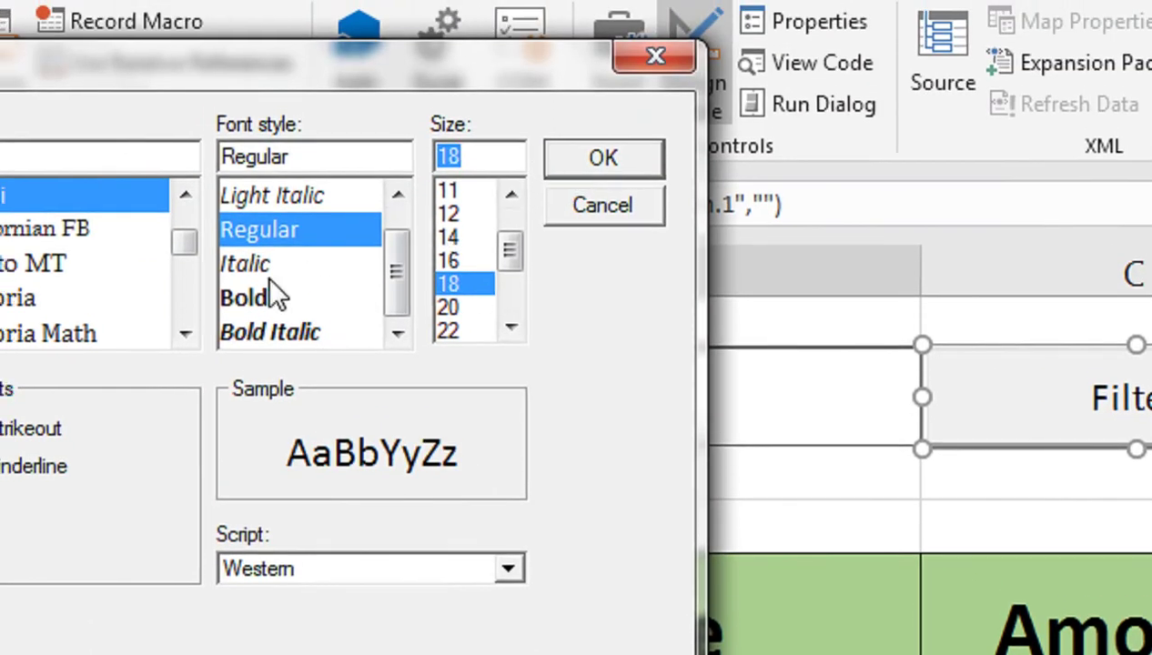
{"action": "left_click", "coordinate": [267, 293]}
{"action": "left_click", "coordinate": [629, 162]}
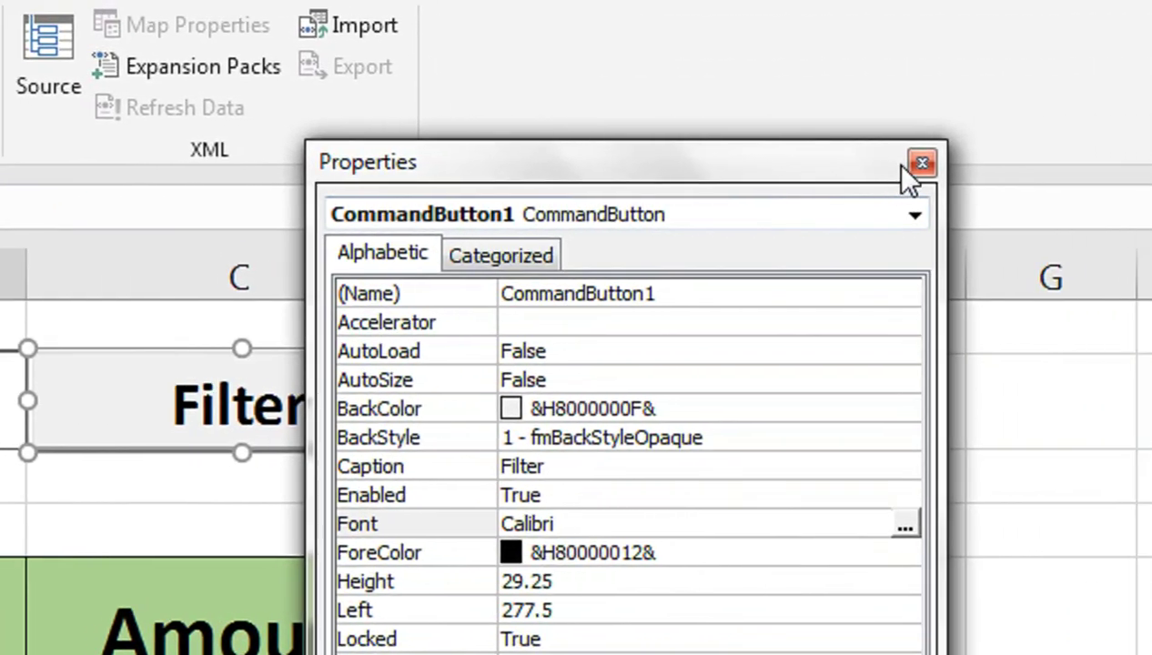
{"action": "left_click", "coordinate": [866, 164]}
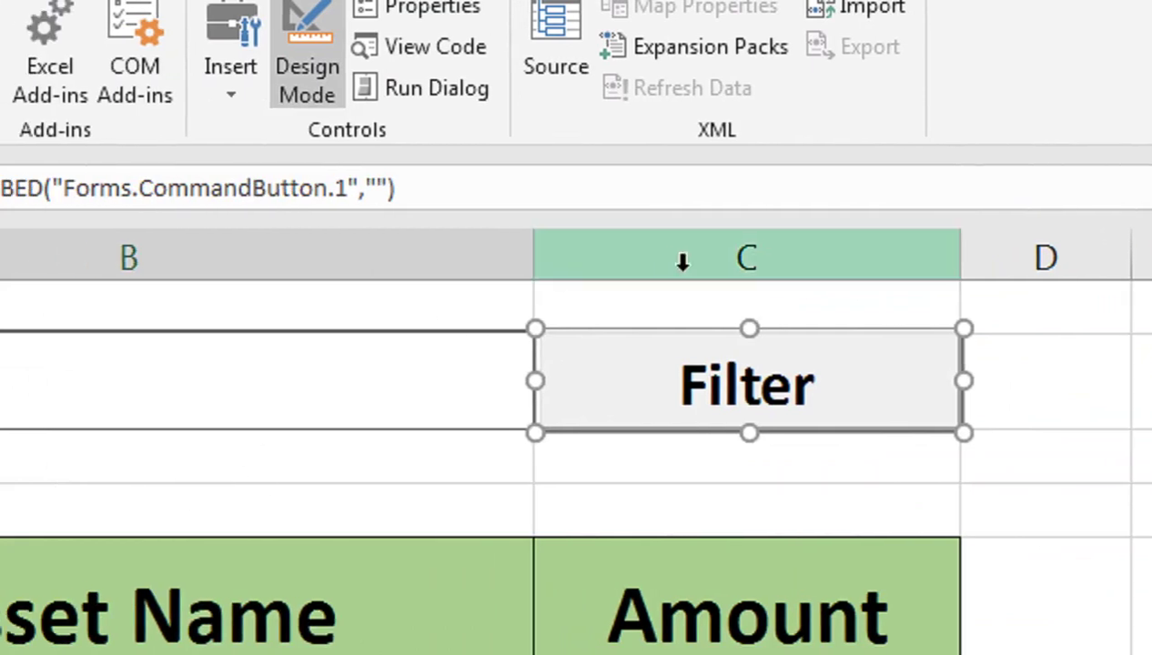
Open the VBA editor via View Code and insert a new Module1 in Book2
{"action": "left_click", "coordinate": [672, 303]}
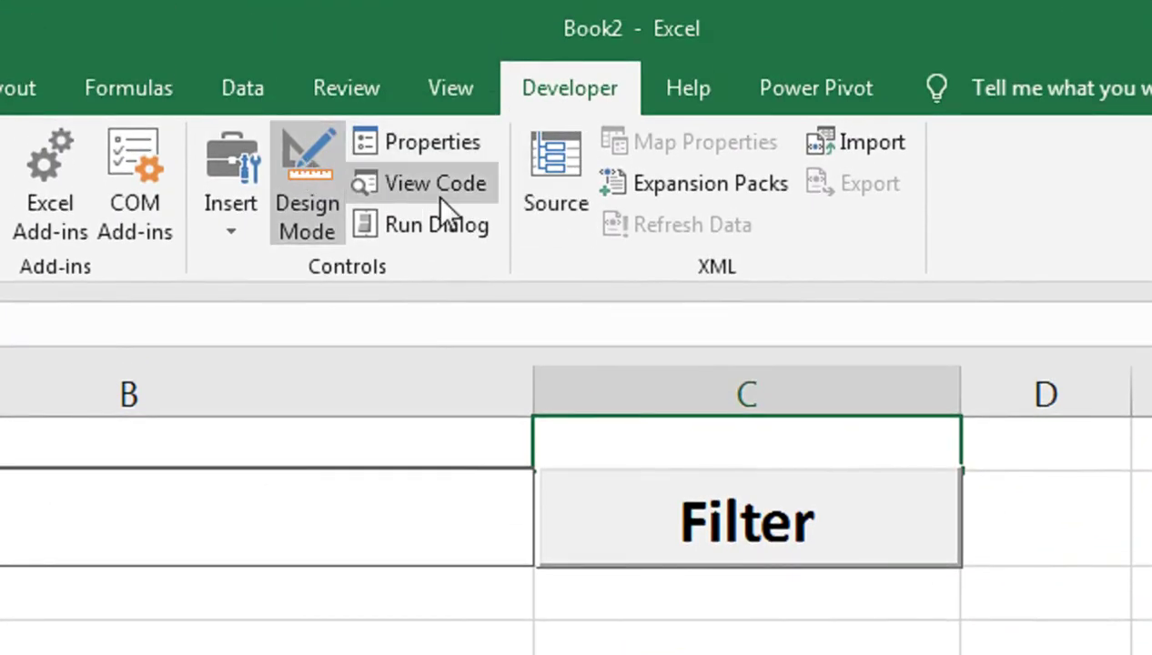
{"action": "left_click", "coordinate": [439, 199]}
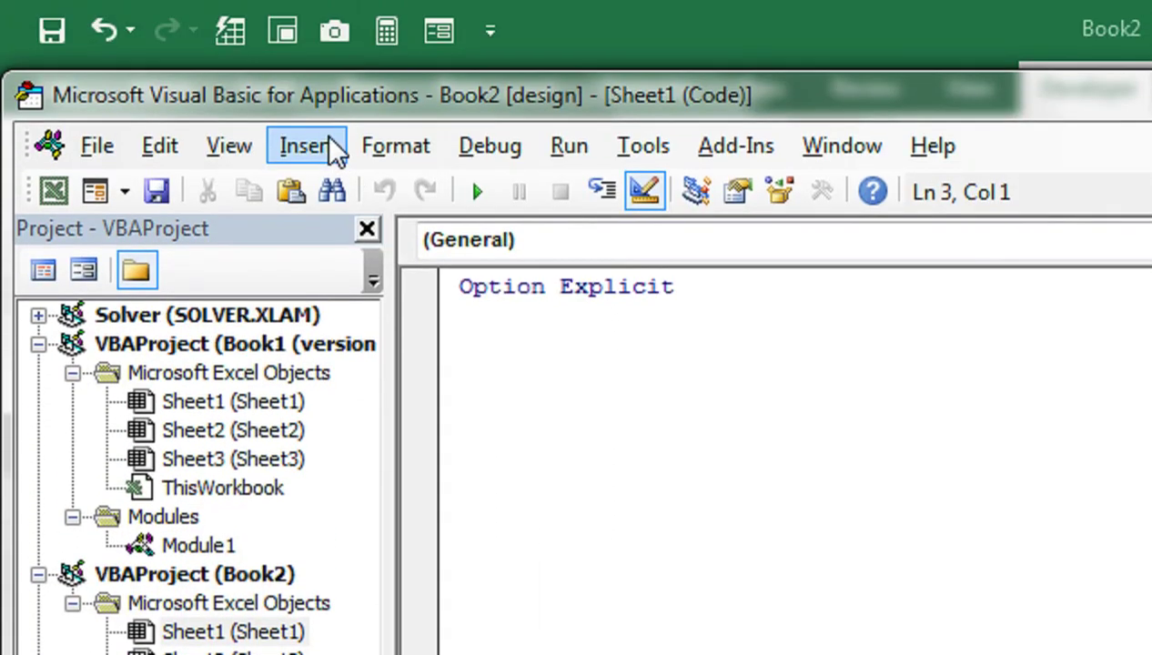
{"action": "left_click", "coordinate": [323, 145]}
{"action": "left_click", "coordinate": [332, 266]}
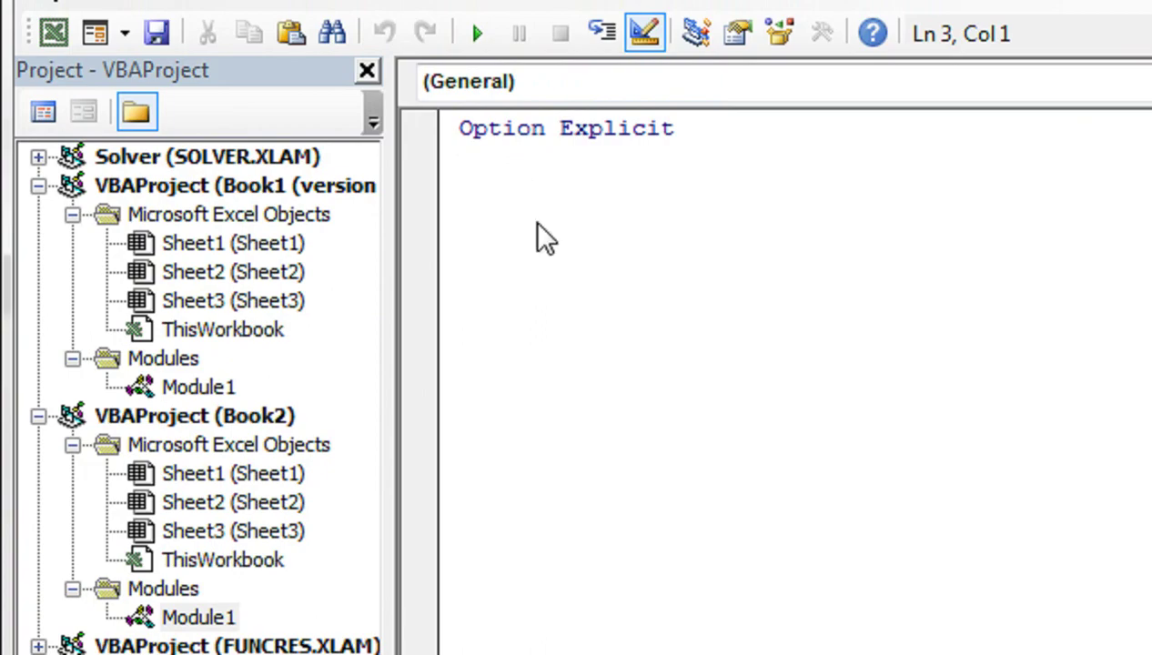
{"action": "type", "text": "S"}
{"action": "type", "text": "ub"}
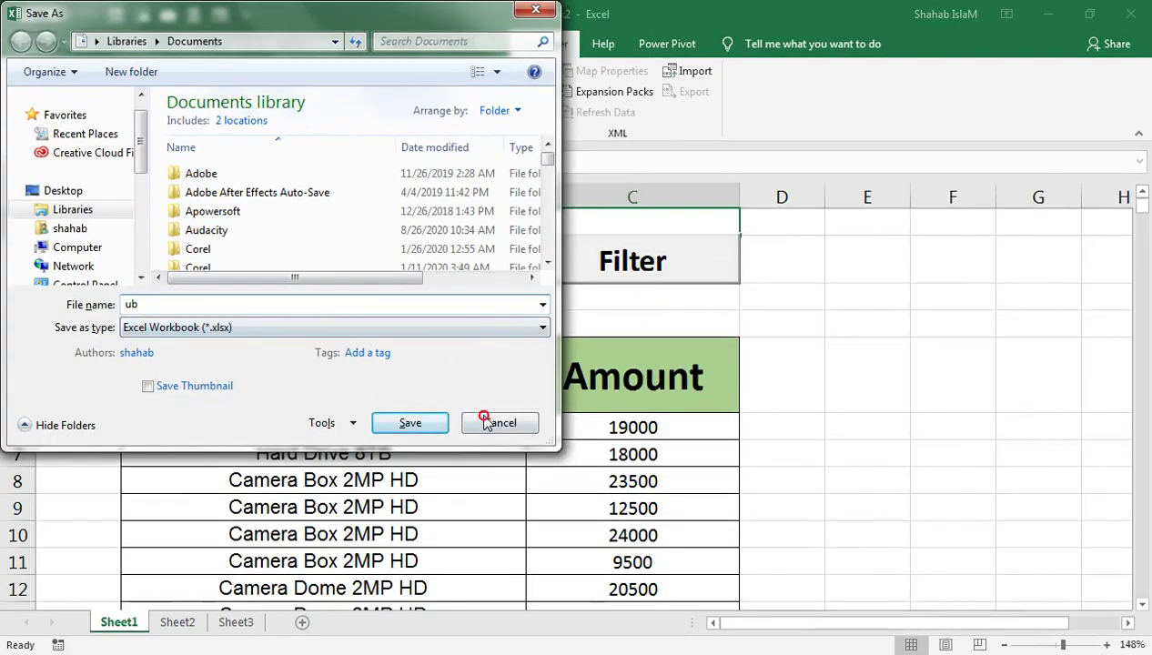
Dismiss the Save dialog and write the Sub Filter() procedure header in Module1
{"action": "left_click", "coordinate": [487, 422]}
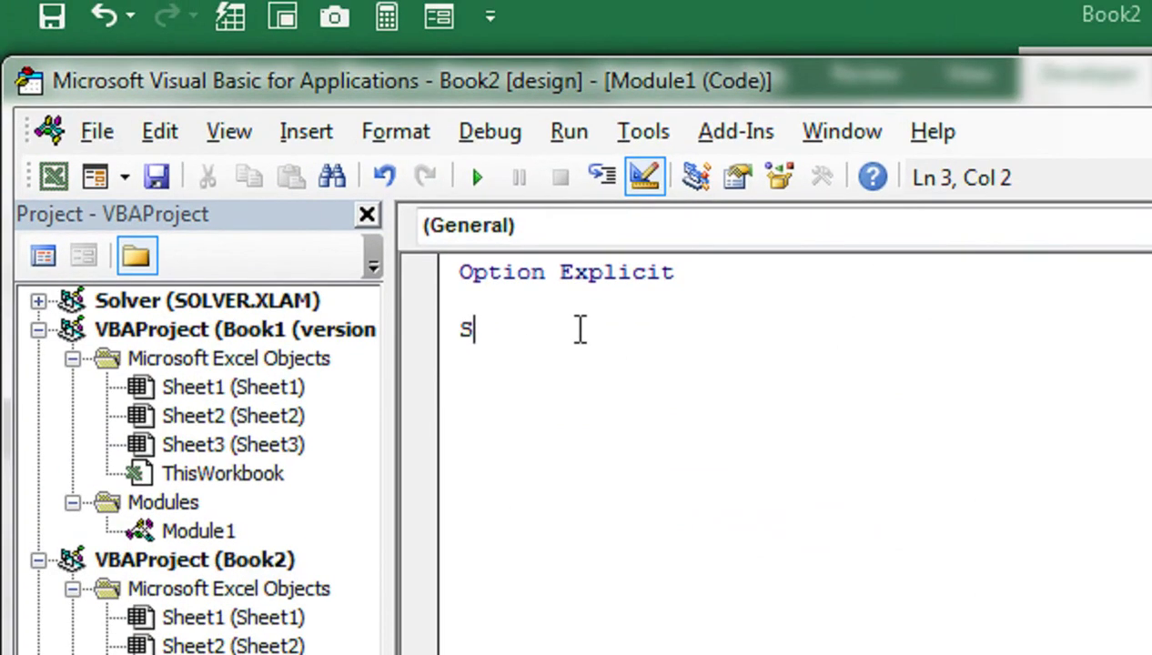
{"action": "key", "text": "ctrl+a"}
{"action": "type", "text": "Su"}
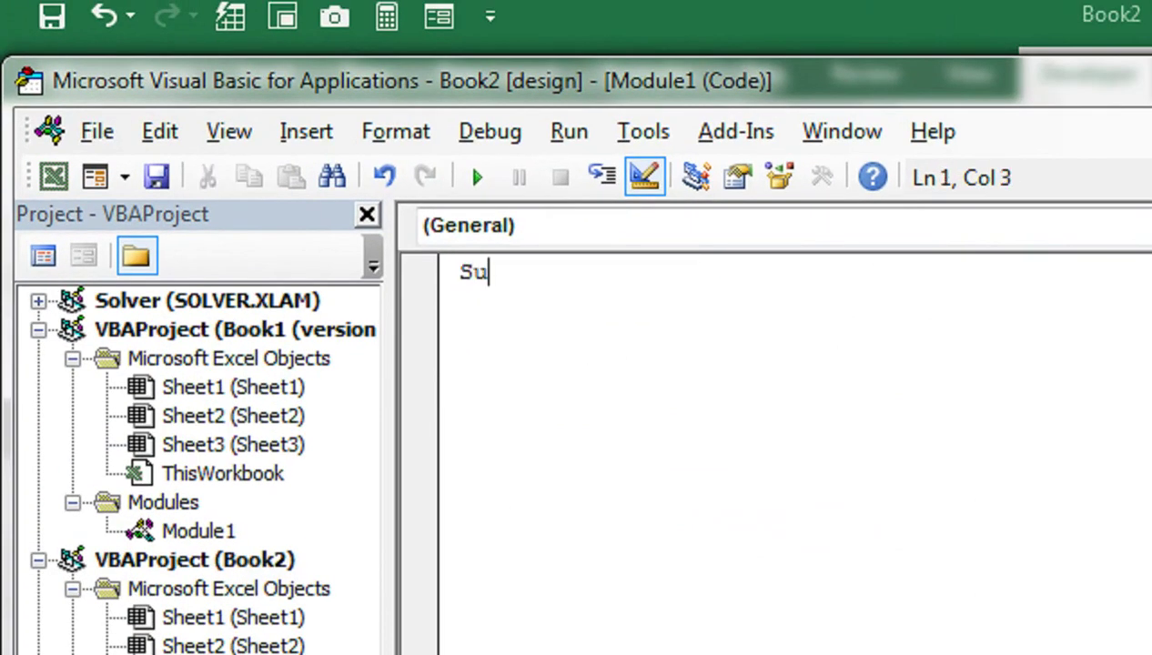
{"action": "type", "text": "b "}
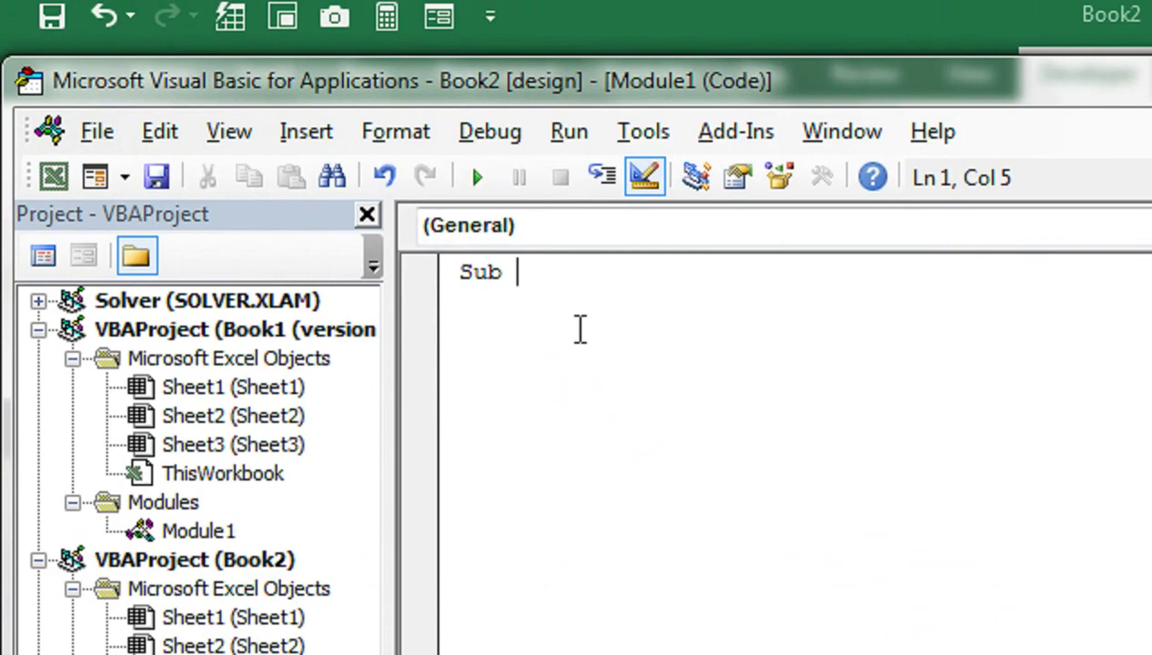
{"action": "type", "text": "Filter"}
{"action": "key", "text": "Return"}
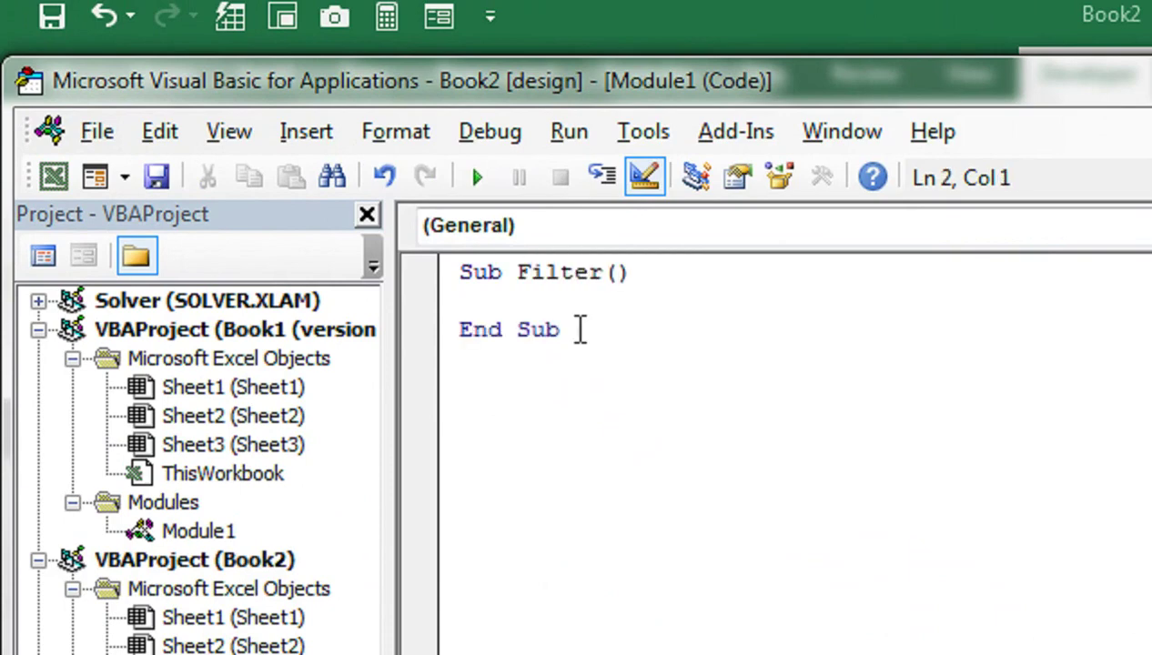
Declare x As String inside the Filter macro, correcting the typing mistakes
{"action": "type", "text": "Di"}
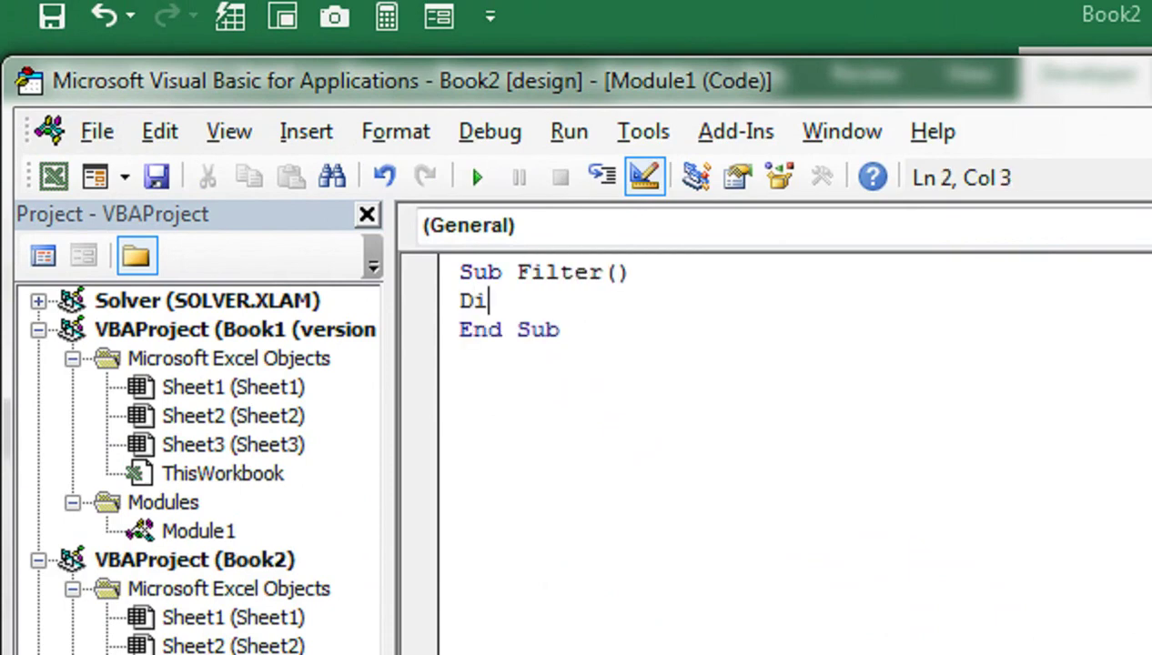
{"action": "type", "text": "m As "}
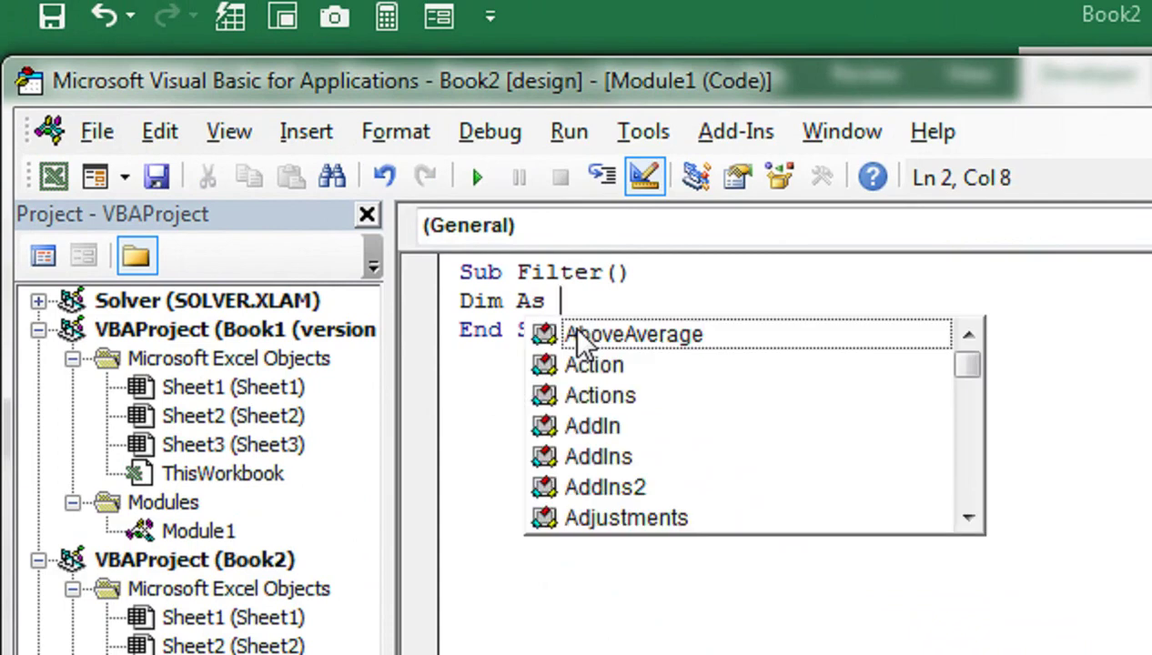
{"action": "type", "text": "XlAboveBelow"}
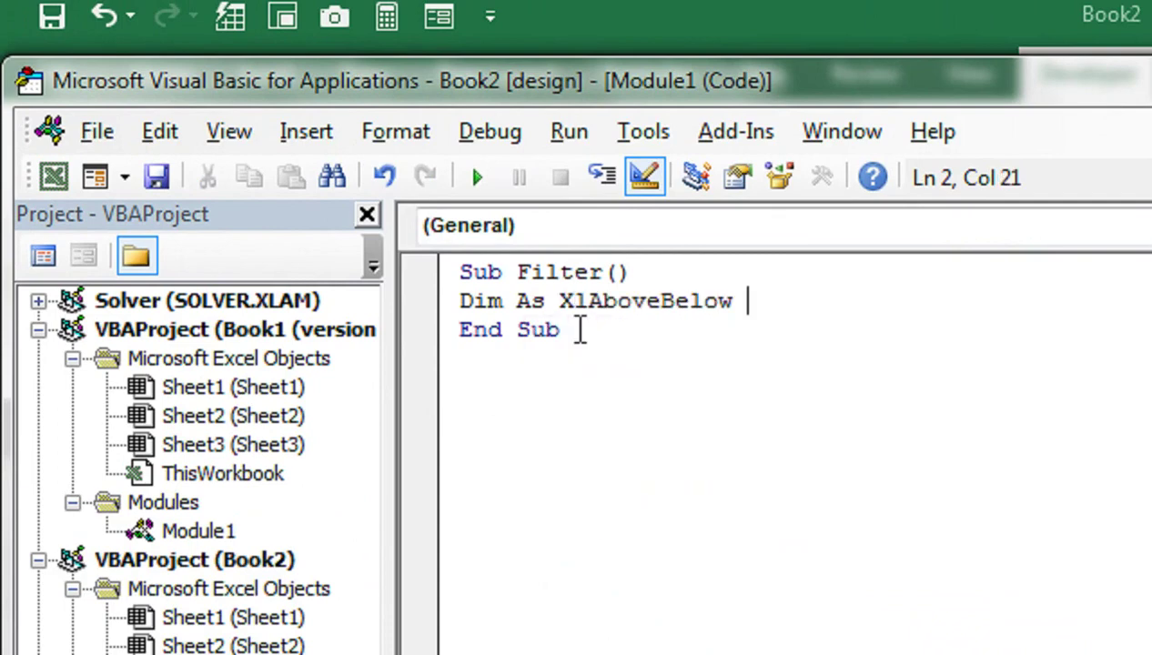
{"action": "type", "text": " S"}
{"action": "key", "text": "BackSpace"}
{"action": "key", "text": "BackSpace"}
{"action": "key", "text": "BackSpace"}
{"action": "key", "text": "BackSpace"}
{"action": "key", "text": "BackSpace"}
{"action": "key", "text": "BackSpace"}
{"action": "key", "text": "BackSpace"}
{"action": "key", "text": "BackSpace"}
{"action": "key", "text": "BackSpace"}
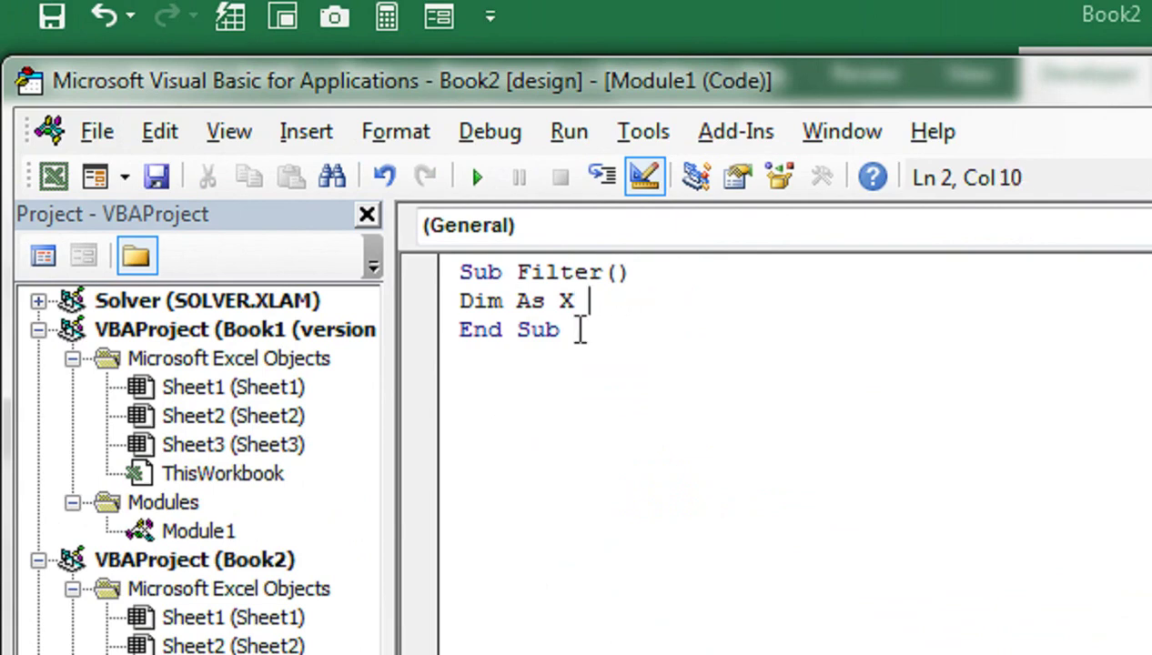
{"action": "type", "text": "S"}
{"action": "key", "text": "BackSpace"}
{"action": "key", "text": "BackSpace"}
{"action": "key", "text": "BackSpace"}
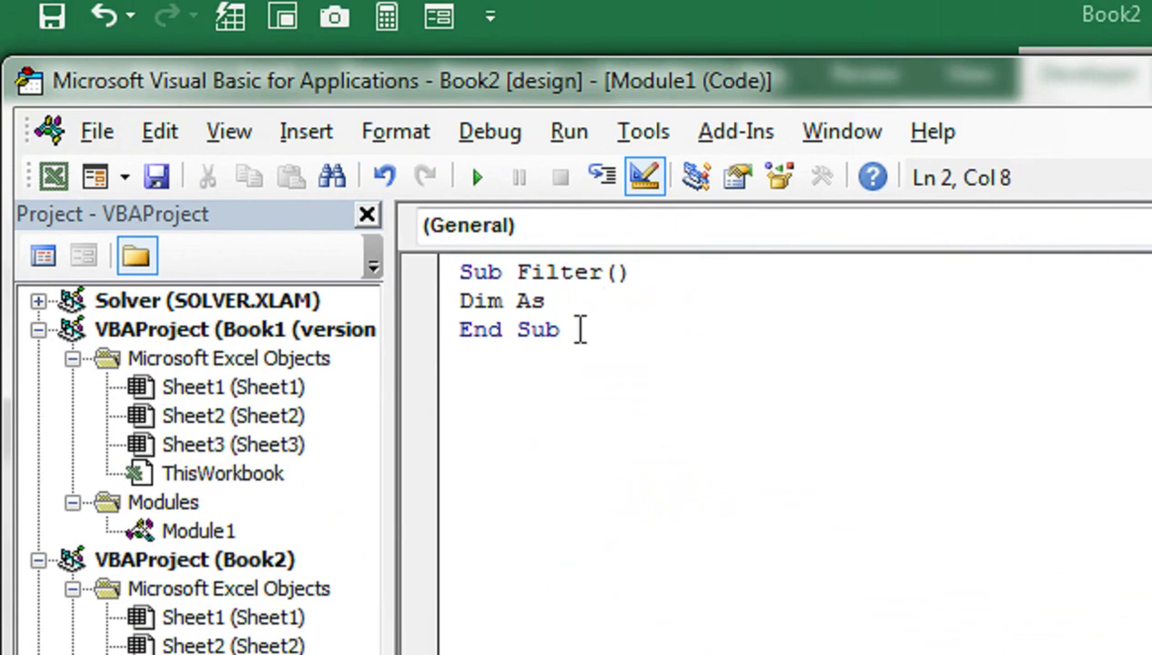
{"action": "type", "text": "x s"}
{"action": "type", "text": "trim"}
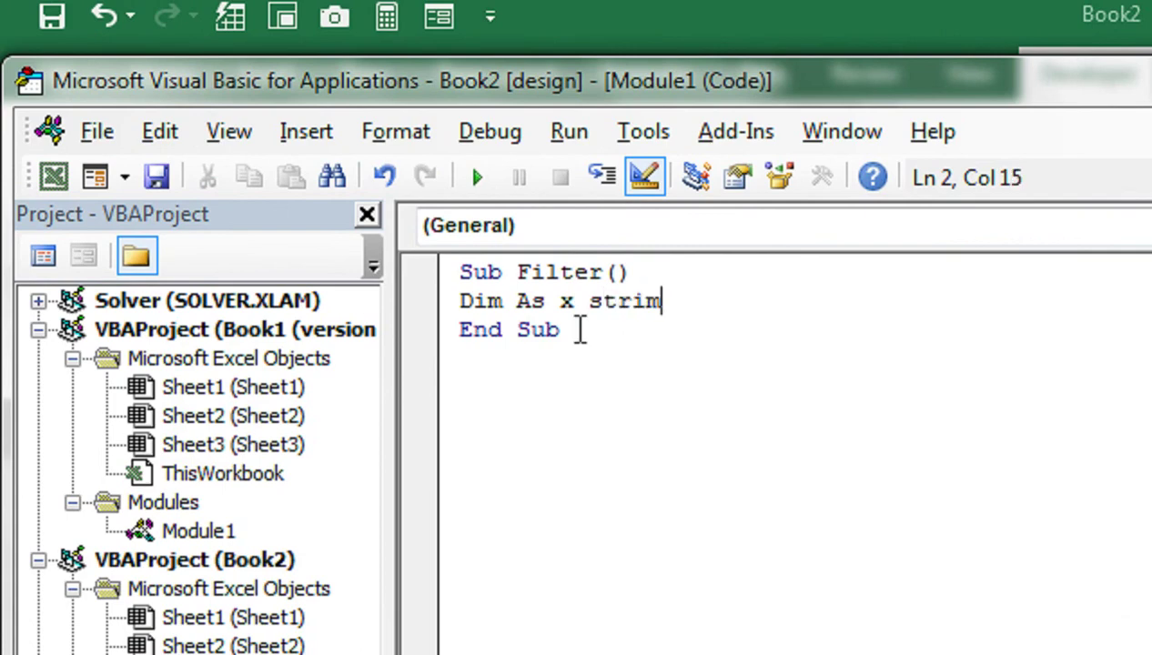
{"action": "type", "text": "g"}
{"action": "key", "text": "BackSpace"}
{"action": "key", "text": "BackSpace"}
{"action": "type", "text": "n"}
{"action": "type", "text": "g"}
{"action": "key", "text": "BackSpace"}
{"action": "key", "text": "BackSpace"}
{"action": "key", "text": "BackSpace"}
{"action": "key", "text": "BackSpace"}
{"action": "key", "text": "BackSpace"}
{"action": "key", "text": "BackSpace"}
{"action": "key", "text": "BackSpace"}
{"action": "key", "text": "BackSpace"}
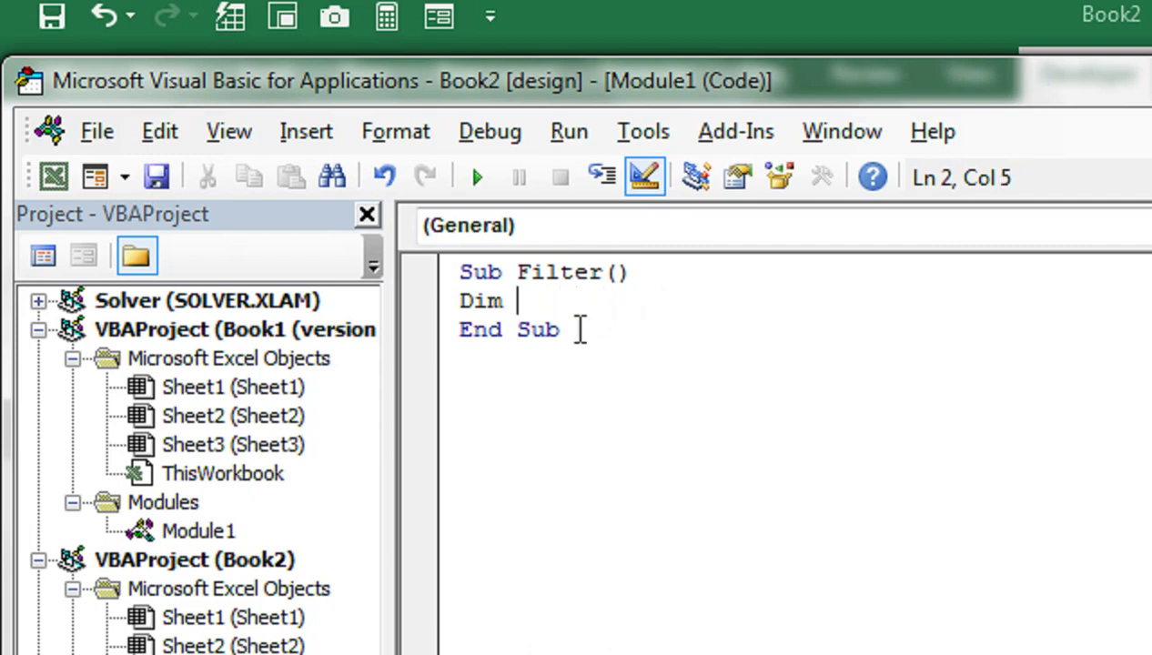
{"action": "type", "text": "as"}
{"action": "key", "text": "BackSpace"}
{"action": "key", "text": "BackSpace"}
{"action": "key", "text": "BackSpace"}
{"action": "key", "text": "BackSpace"}
{"action": "type", "text": "x "}
{"action": "type", "text": "As S"}
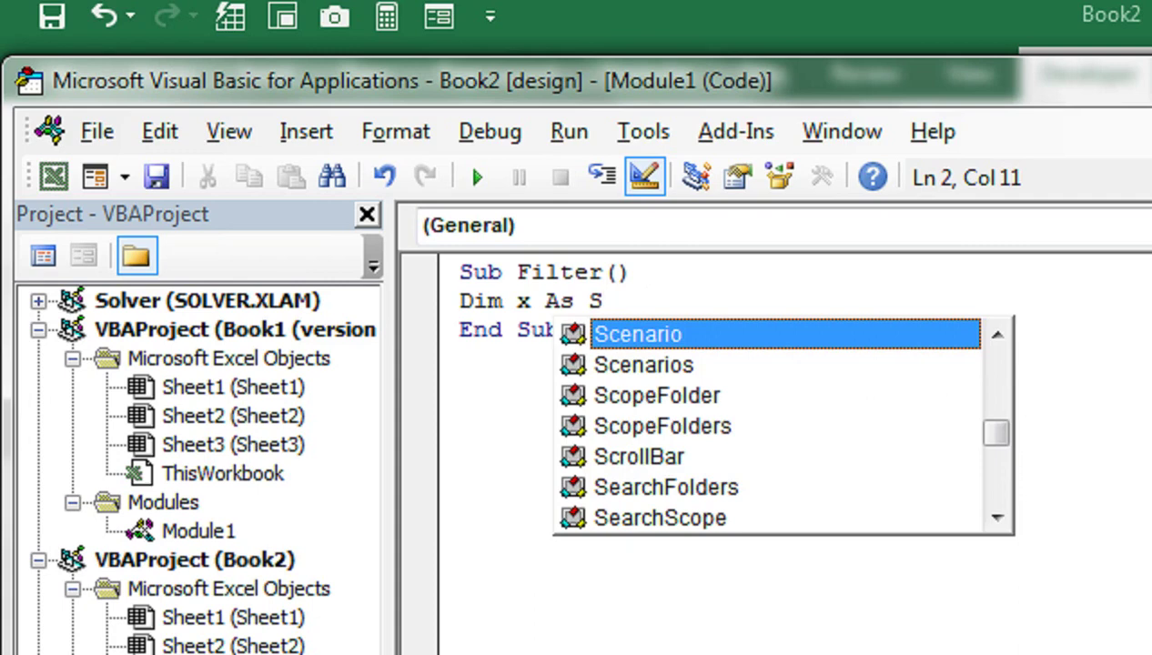
{"action": "type", "text": "t"}
{"action": "key", "text": "Down"}
{"action": "key", "text": "Down"}
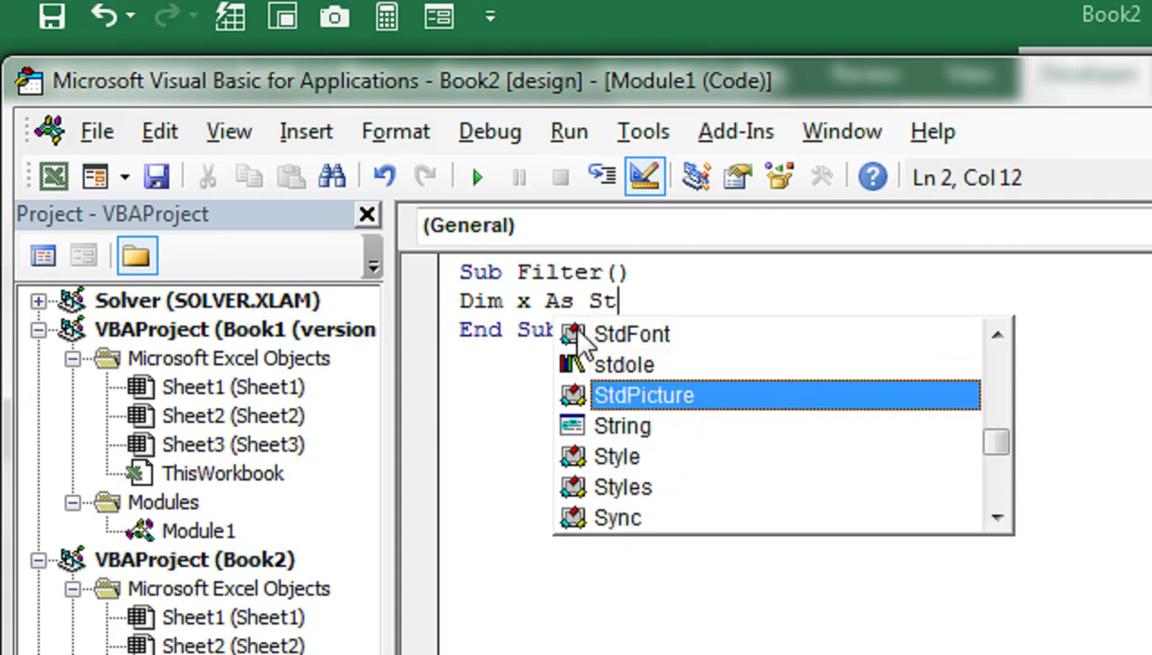
{"action": "key", "text": "Down"}
{"action": "key", "text": "Tab"}
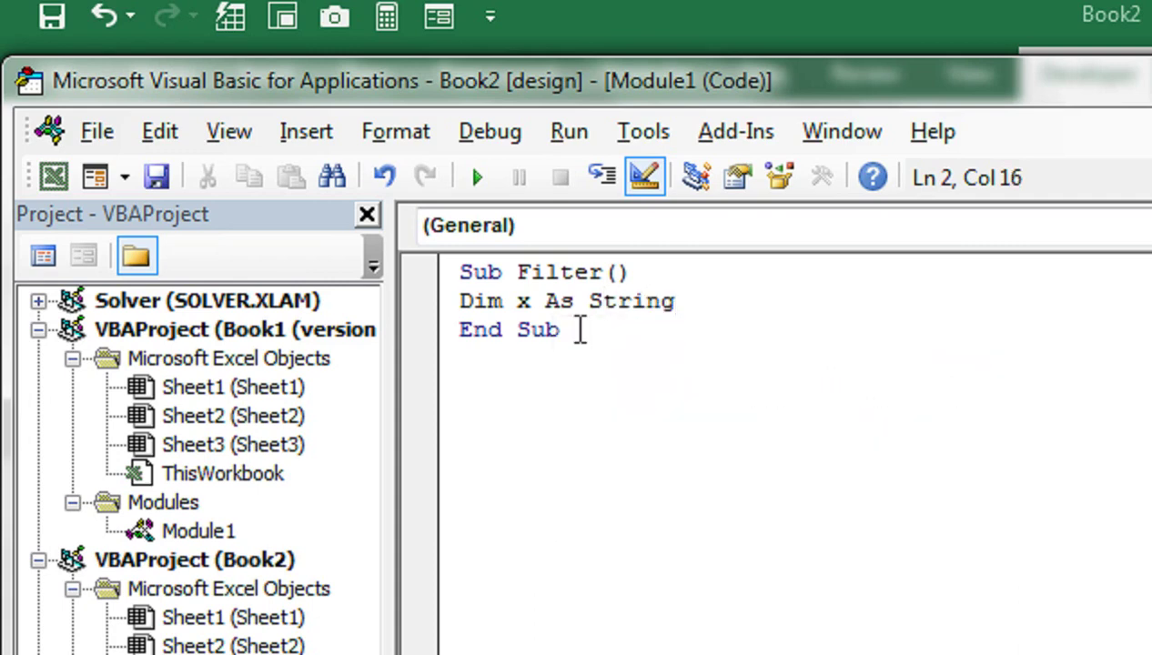
Extend the declaration with y As Integer and start a new line
{"action": "type", "text": ", "}
{"action": "type", "text": "y abs"}
{"action": "key", "text": "BackSpace"}
{"action": "key", "text": "BackSpace"}
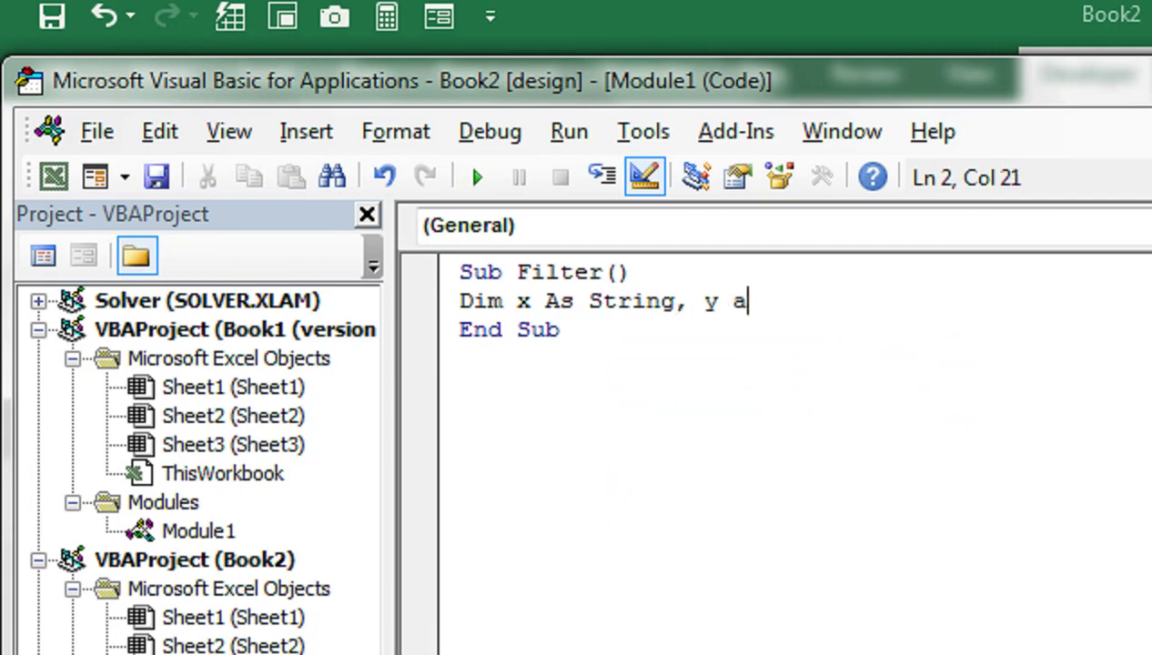
{"action": "key", "text": "BackSpace"}
{"action": "type", "text": "AS "}
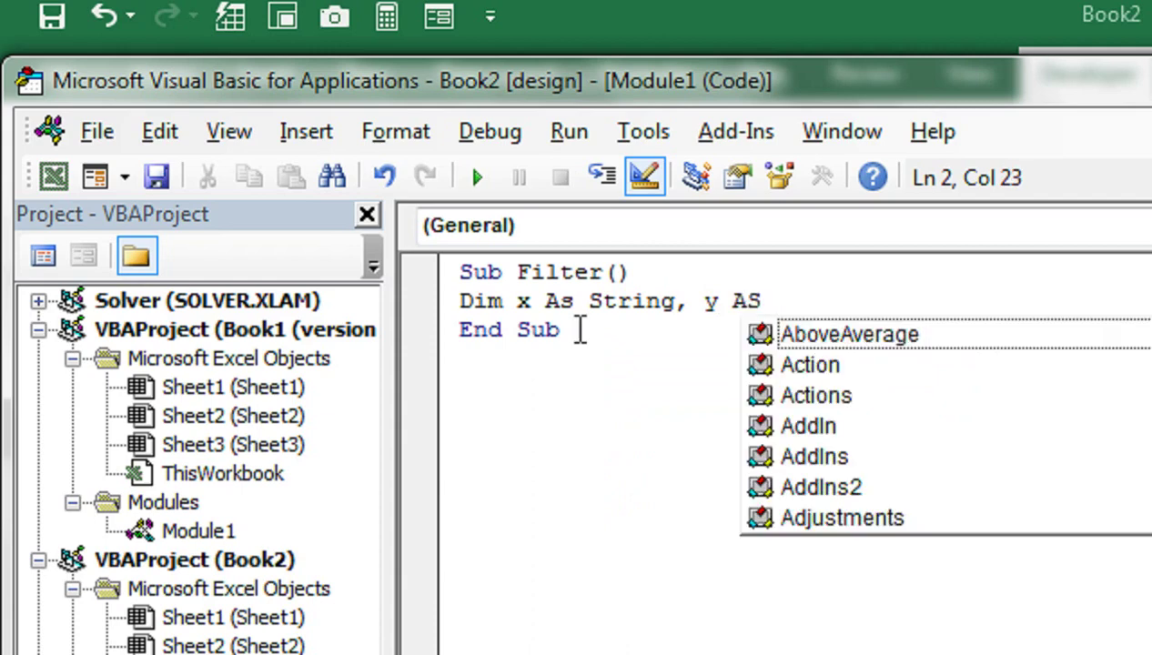
{"action": "type", "text": "In"}
{"action": "key", "text": "Return"}
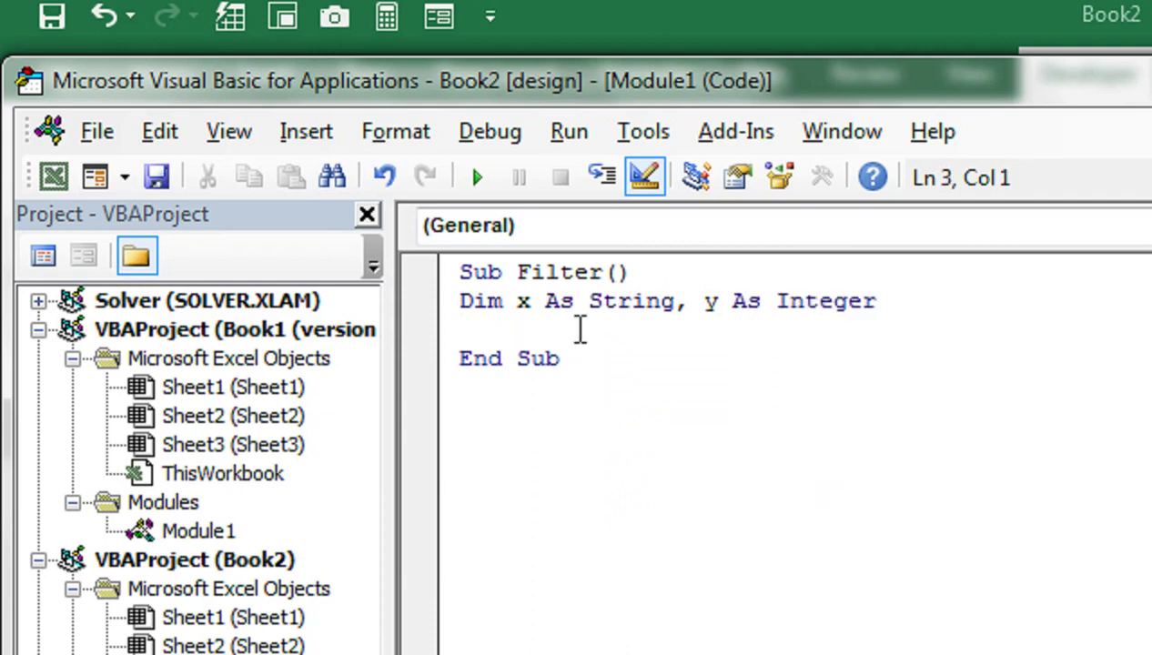
Begin the next line with Range("B5"). after the declarations
{"action": "type", "text": "R"}
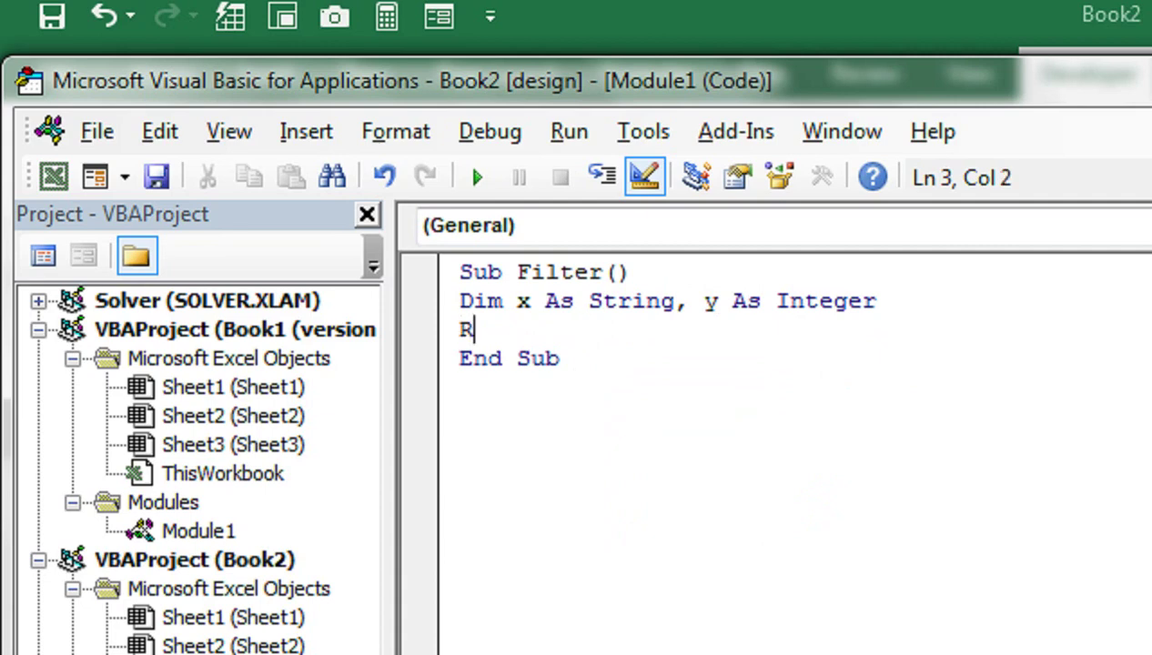
{"action": "type", "text": "ange"}
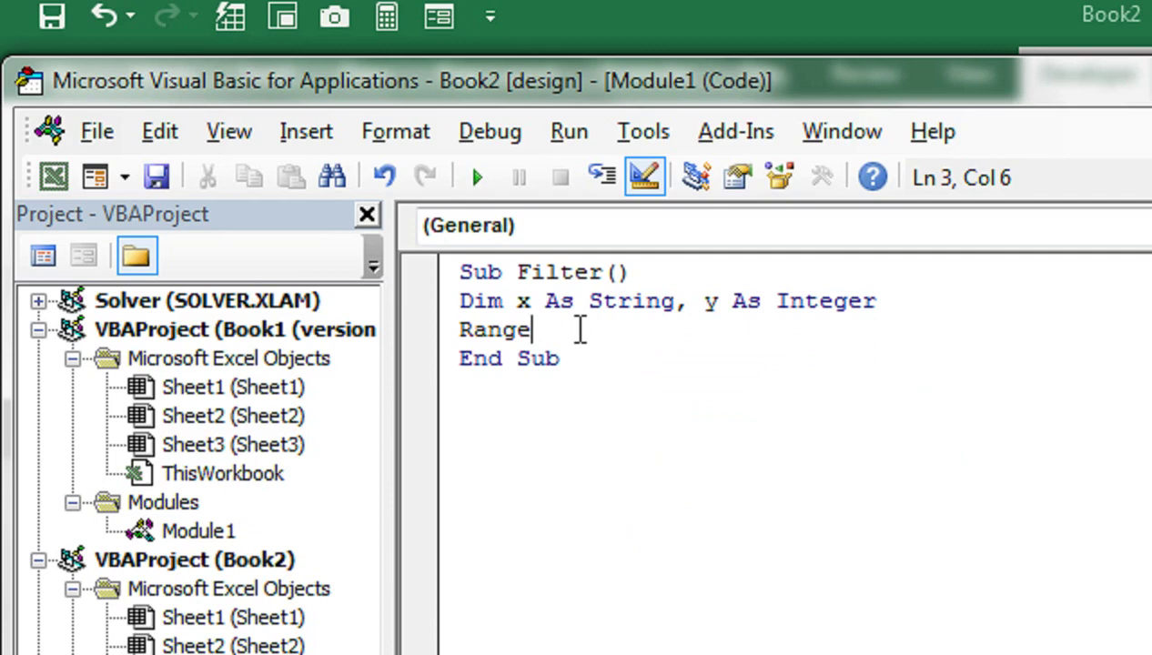
{"action": "type", "text": "("}
{"action": "key", "text": "BackSpace"}
{"action": "type", "text": "(\""}
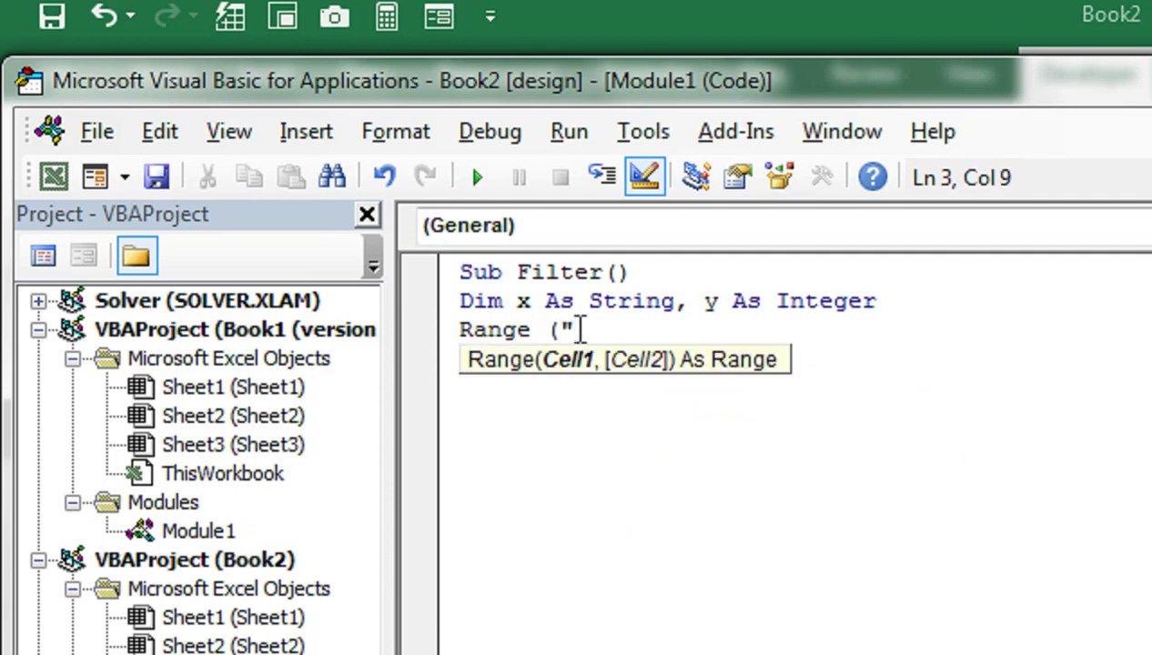
{"action": "type", "text": "B$"}
{"action": "key", "text": "BackSpace"}
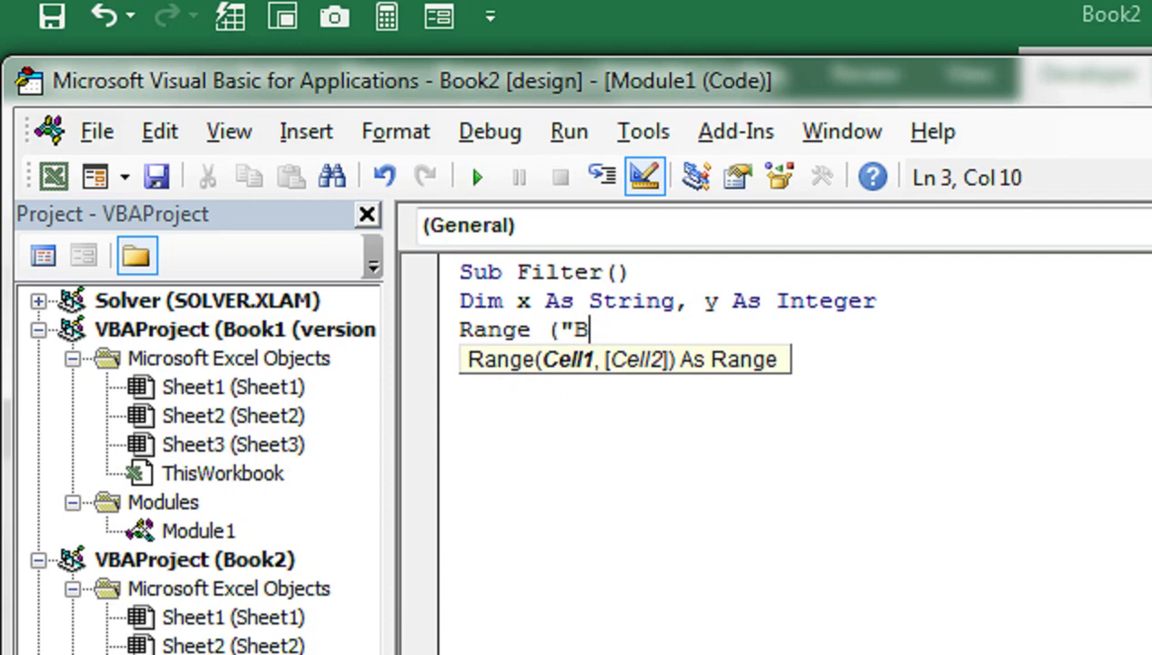
{"action": "type", "text": "5\""}
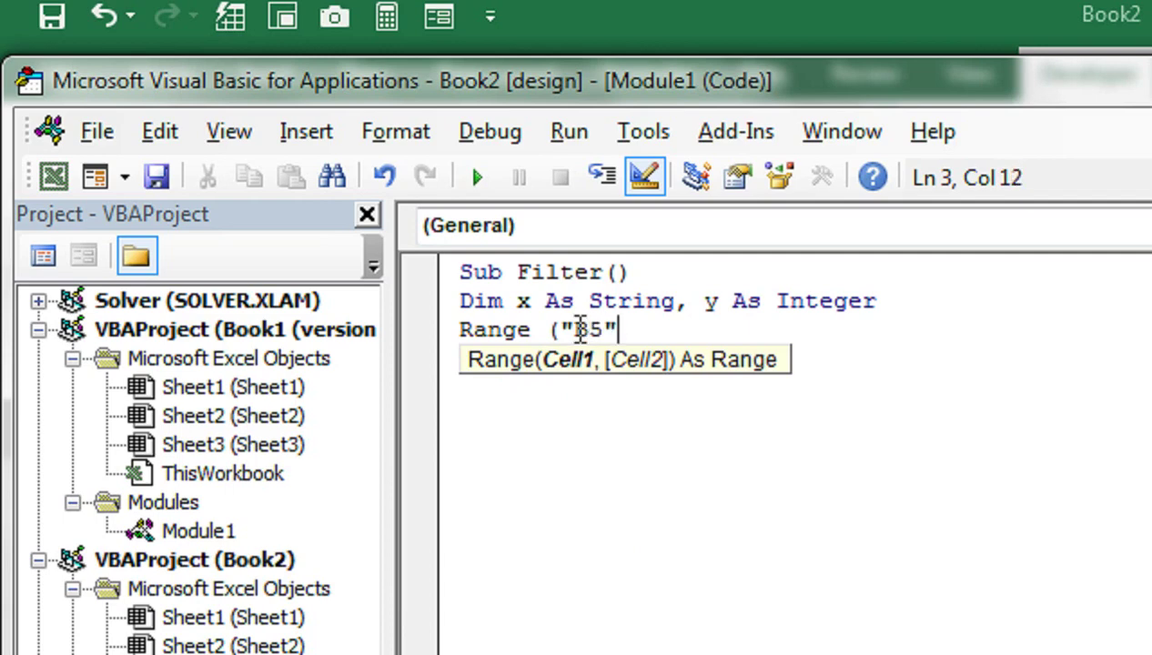
{"action": "type", "text": ")"}
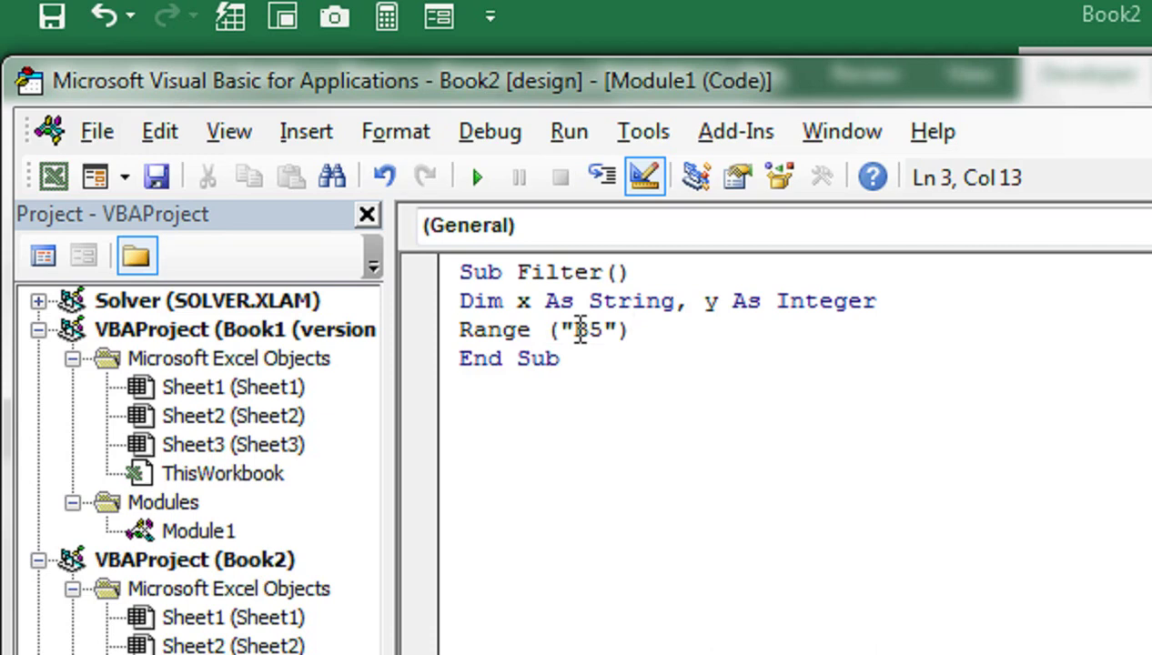
{"action": "type", "text": ".auto"}
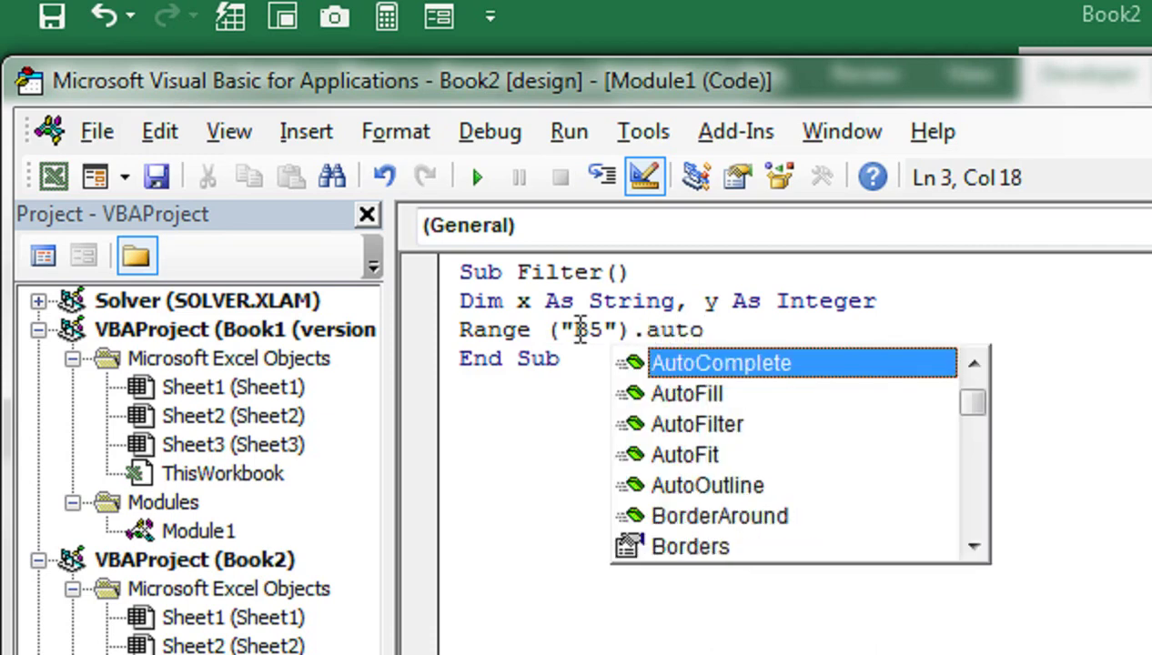
Complete the line as Range("B5").AutoFilter using the member list
{"action": "key", "text": "Down"}
{"action": "key", "text": "Tab"}
{"action": "key", "text": "BackSpace"}
{"action": "key", "text": "BackSpace"}
{"action": "key", "text": "BackSpace"}
{"action": "key", "text": "BackSpace"}
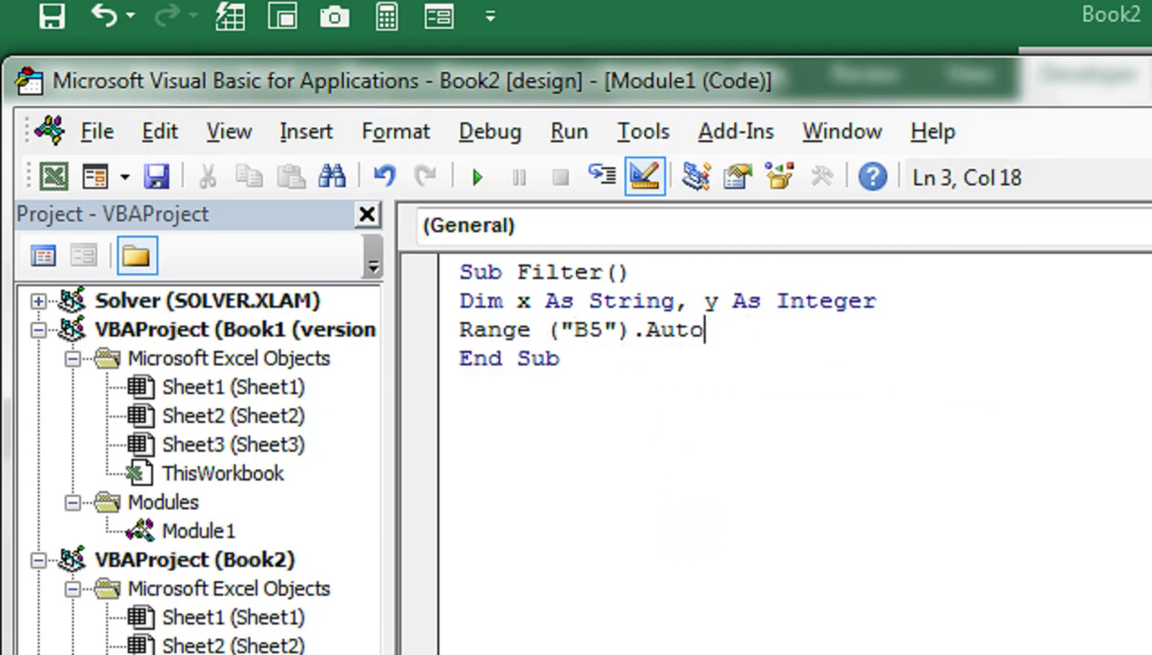
{"action": "key", "text": "BackSpace"}
{"action": "key", "text": "BackSpace"}
{"action": "key", "text": "BackSpace"}
{"action": "key", "text": "BackSpace"}
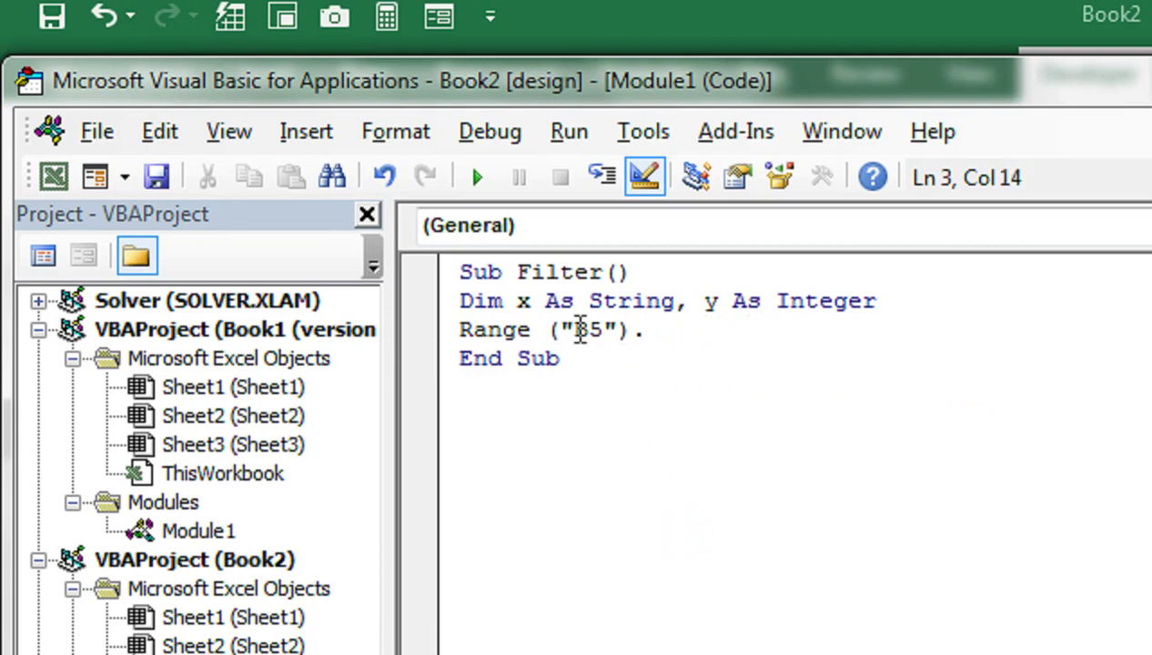
{"action": "type", "text": "aut"}
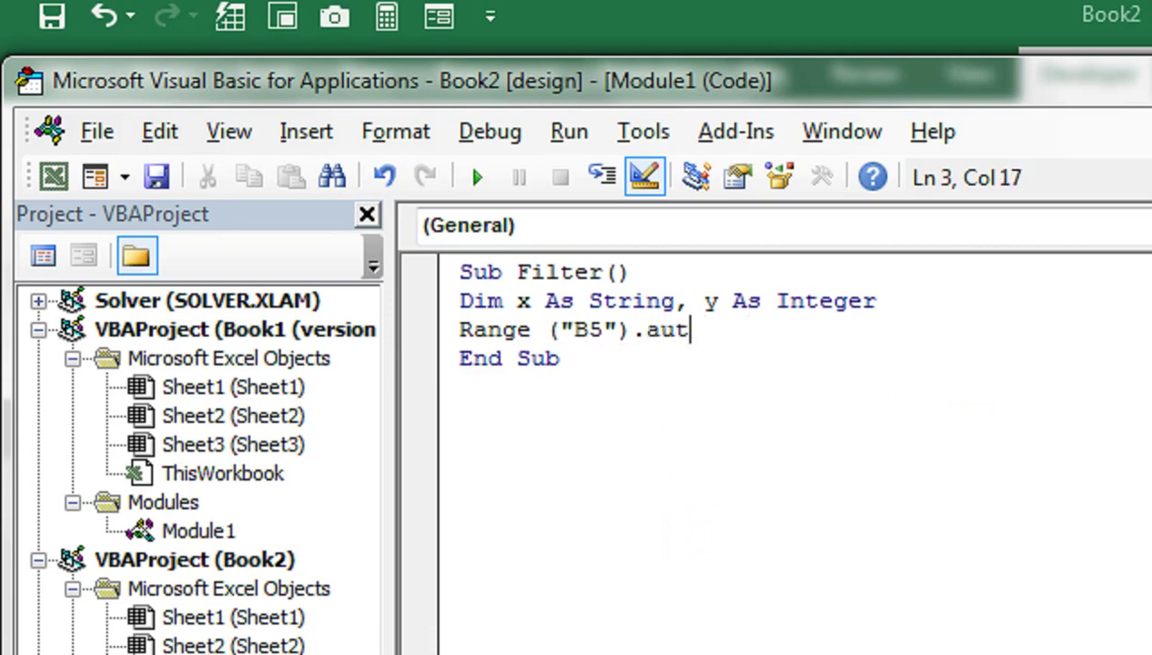
{"action": "key", "text": "BackSpace"}
{"action": "key", "text": "BackSpace"}
{"action": "key", "text": "BackSpace"}
{"action": "key", "text": "BackSpace"}
{"action": "type", "text": ".a"}
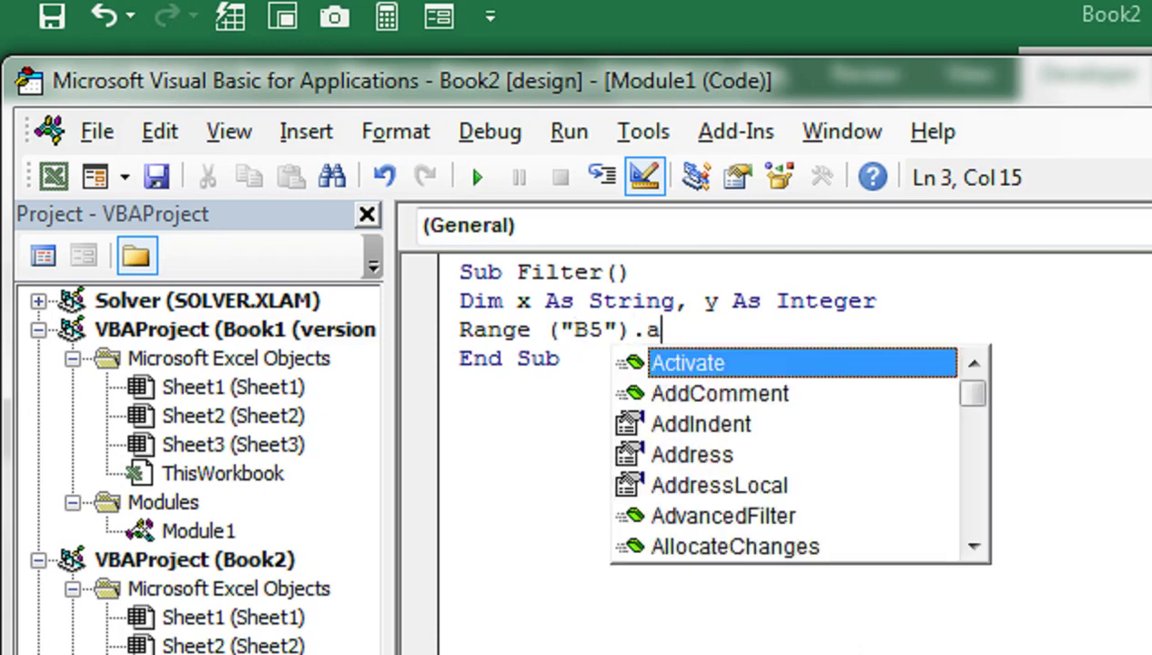
{"action": "type", "text": "u"}
{"action": "key", "text": "Down"}
{"action": "key", "text": "Down"}
{"action": "key", "text": "Tab"}
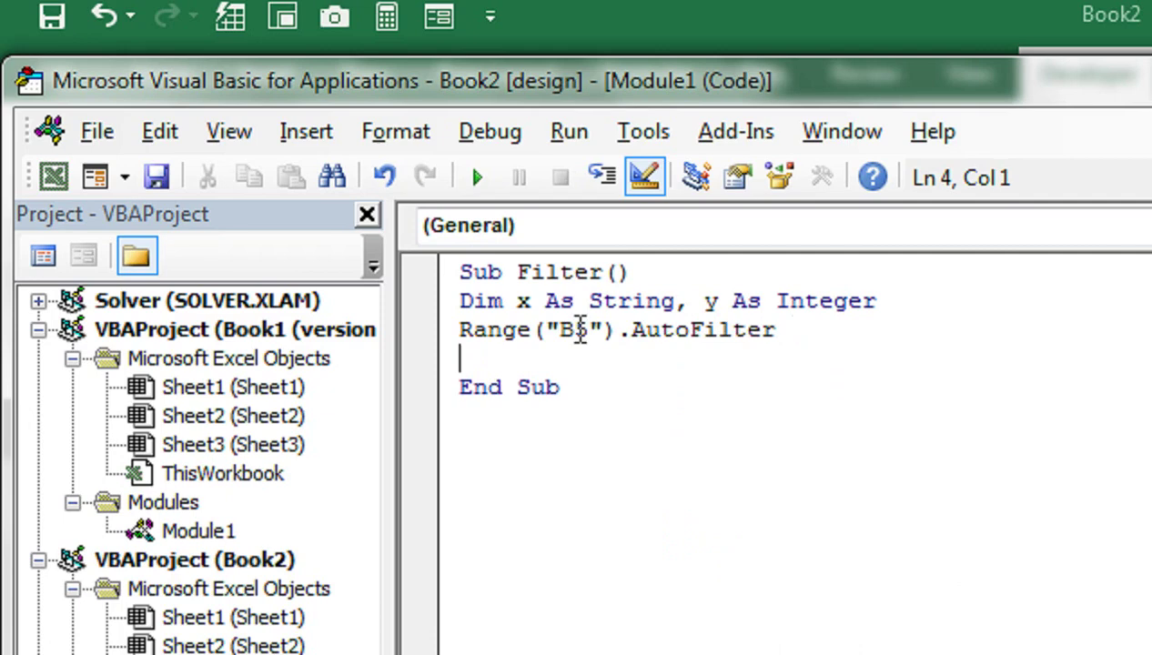
Write the = Sheets("sheet1") part of line 4, fixing the sheet-name quoting
{"action": "type", "text": "x = "}
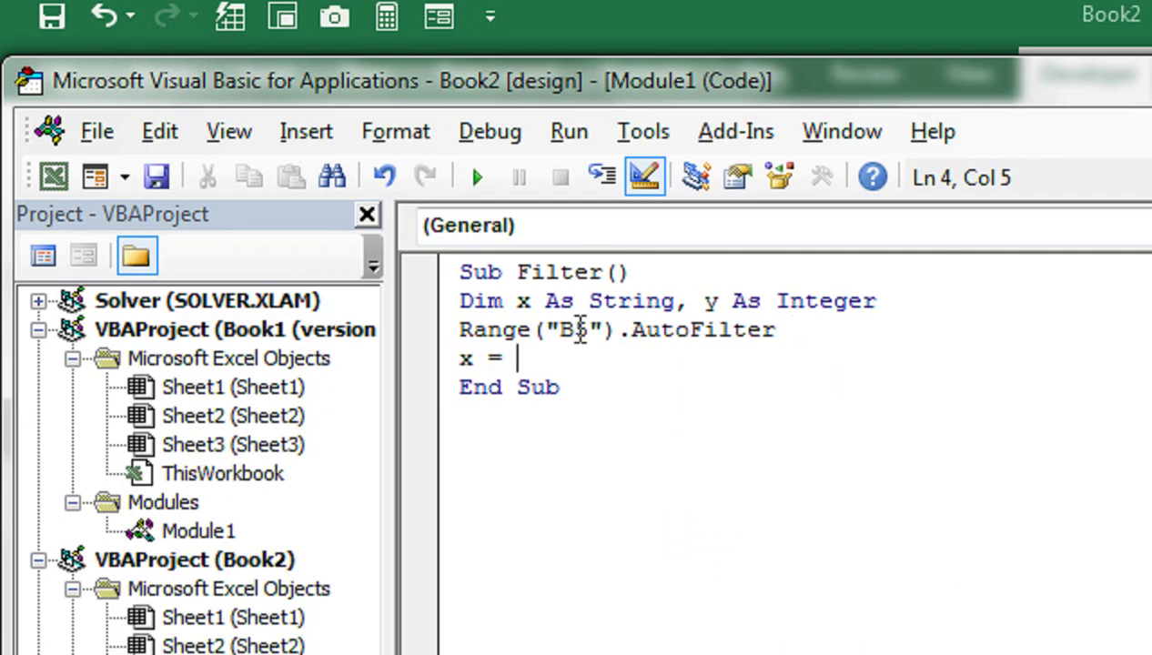
{"action": "type", "text": "Sh"}
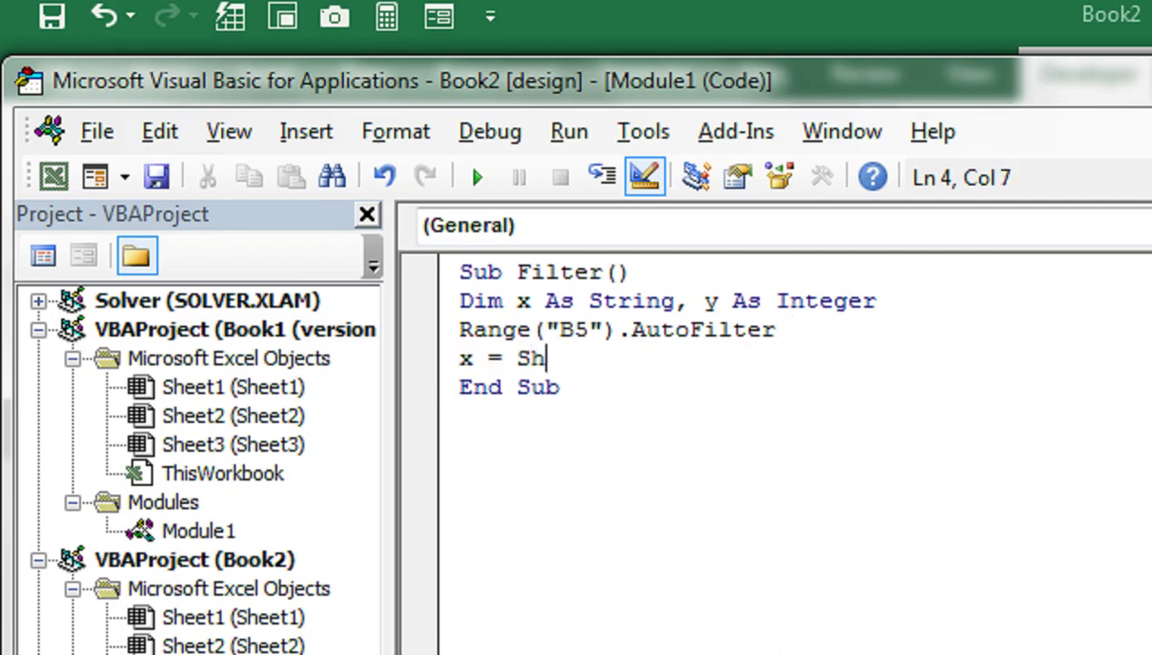
{"action": "type", "text": "eets("}
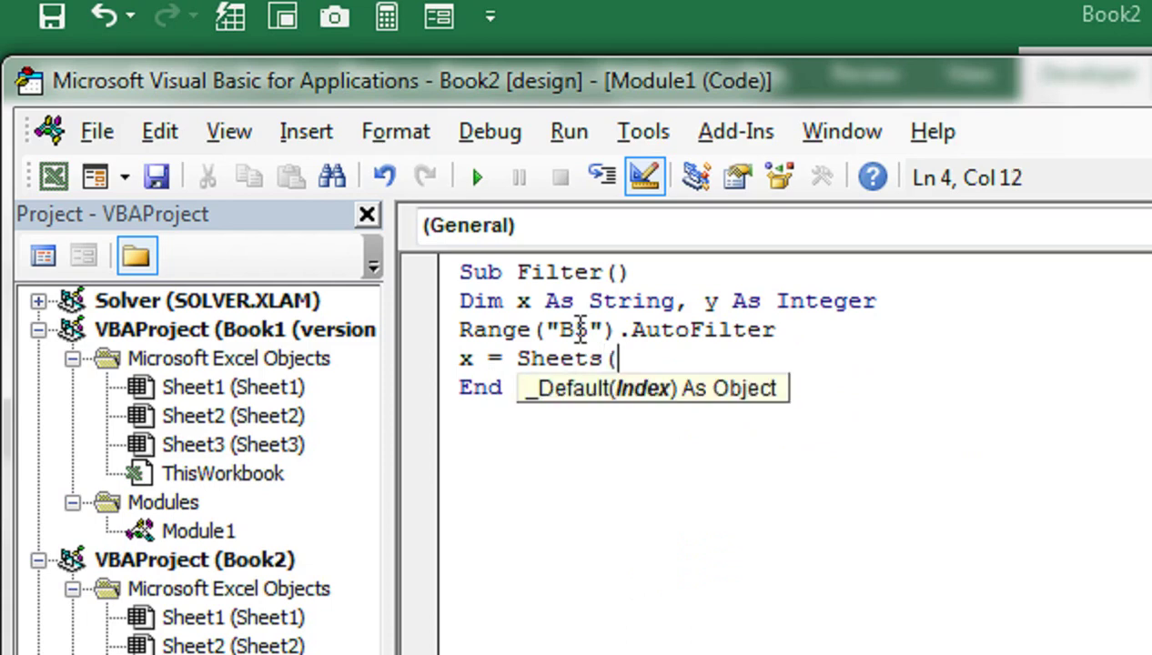
{"action": "type", "text": "S"}
{"action": "key", "text": "BackSpace"}
{"action": "type", "text": "she"}
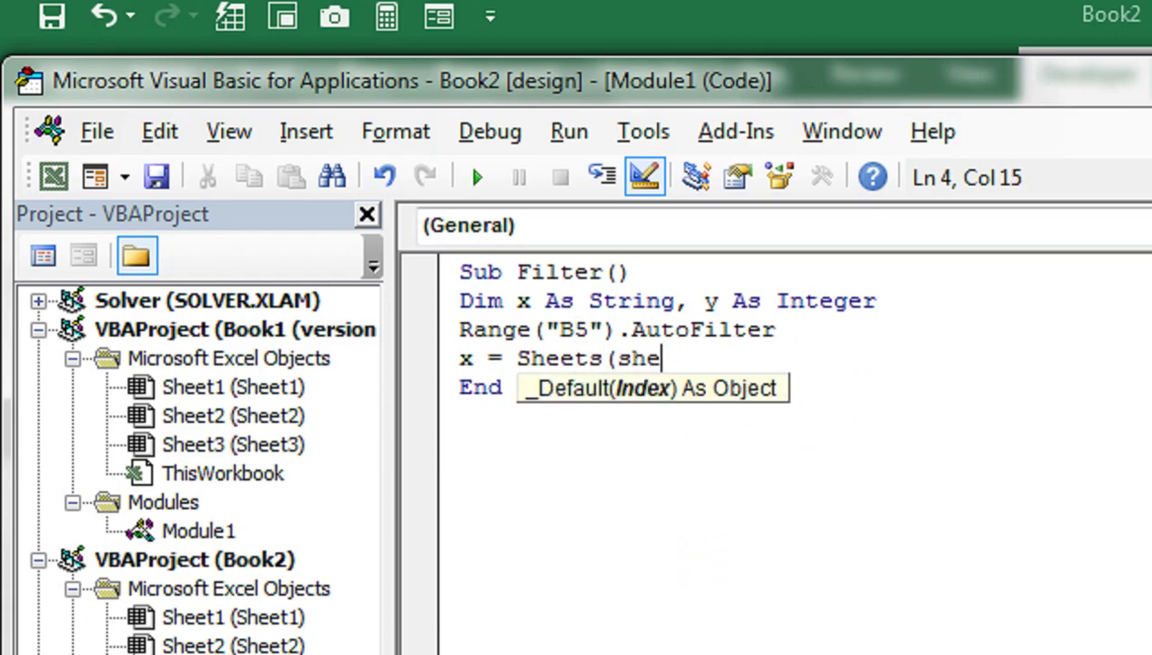
{"action": "type", "text": "et'"}
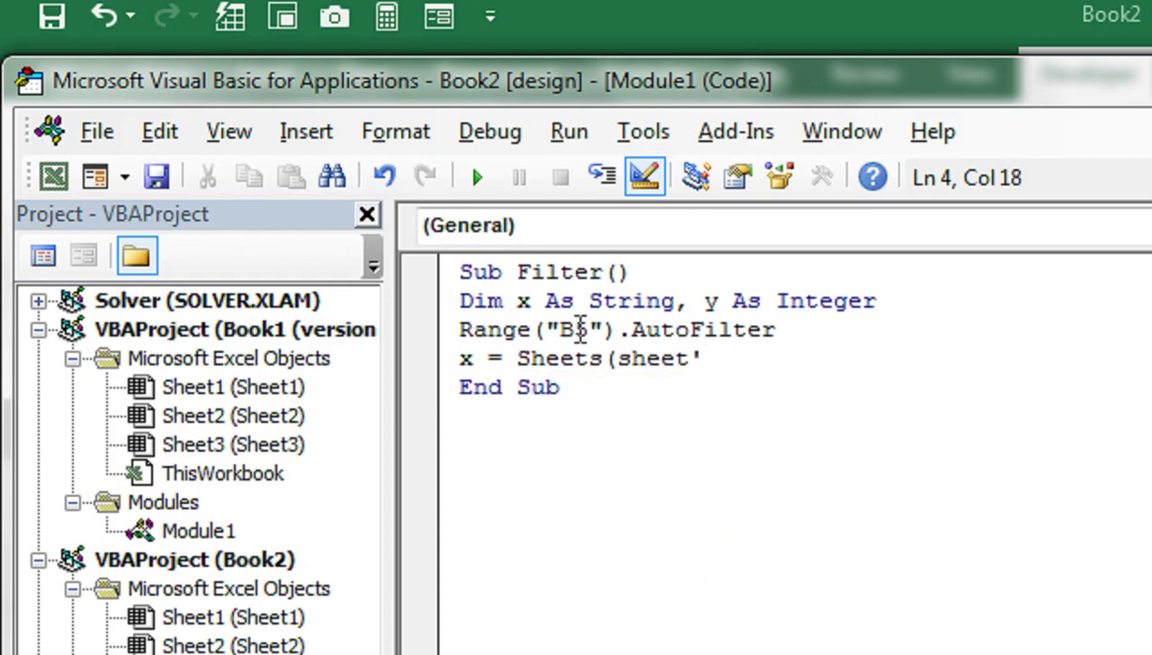
{"action": "key", "text": "BackSpace"}
{"action": "type", "text": "1"}
{"action": "type", "text": "\""}
{"action": "key", "text": "Left"}
{"action": "key", "text": "Left"}
{"action": "key", "text": "Left"}
{"action": "key", "text": "Left"}
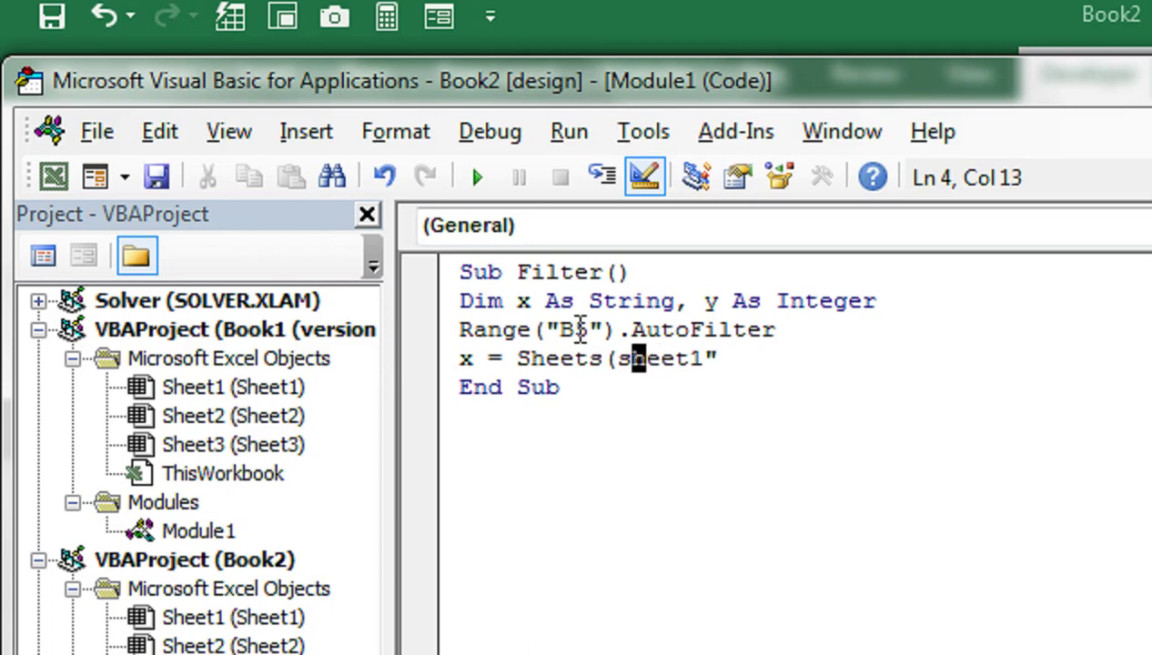
{"action": "key", "text": "Left"}
{"action": "key", "text": "Left"}
{"action": "key", "text": "Right"}
{"action": "key", "text": "Right"}
{"action": "key", "text": "Right"}
{"action": "key", "text": "Left"}
{"action": "key", "text": "Left"}
{"action": "key", "text": "Left"}
{"action": "key", "text": "Right"}
{"action": "key", "text": "shift+Right"}
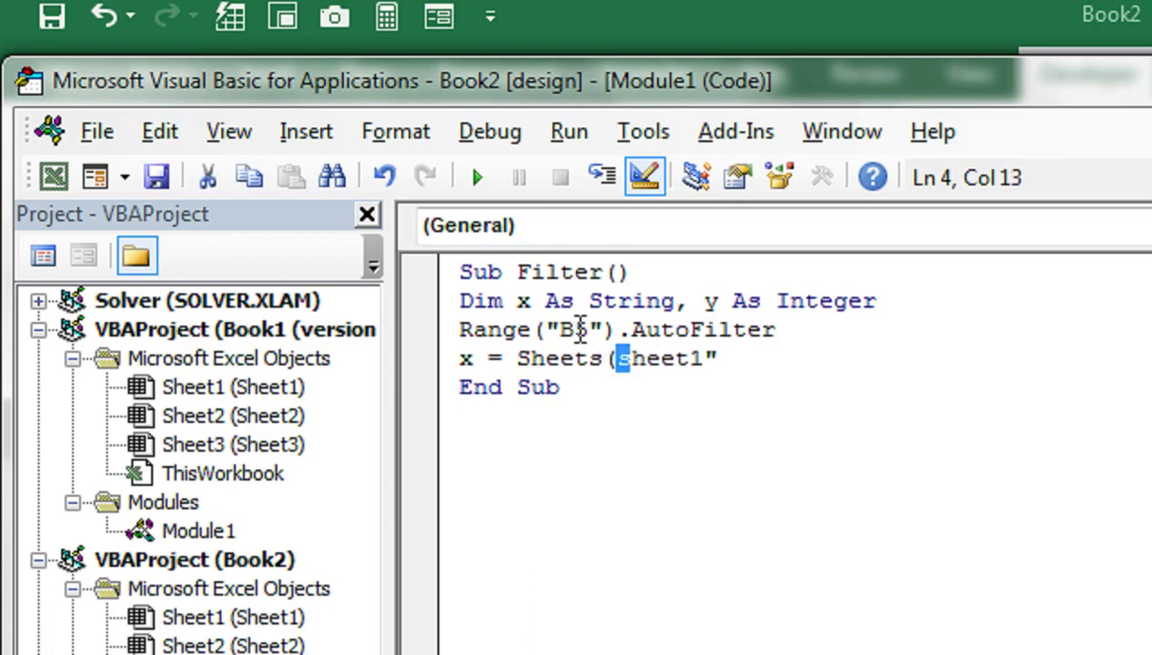
{"action": "key", "text": "shift+Right"}
{"action": "key", "text": "shift+Right"}
{"action": "key", "text": "shift+Right"}
{"action": "key", "text": "shift+Right"}
{"action": "key", "text": "shift+Right"}
{"action": "key", "text": "shift+Right"}
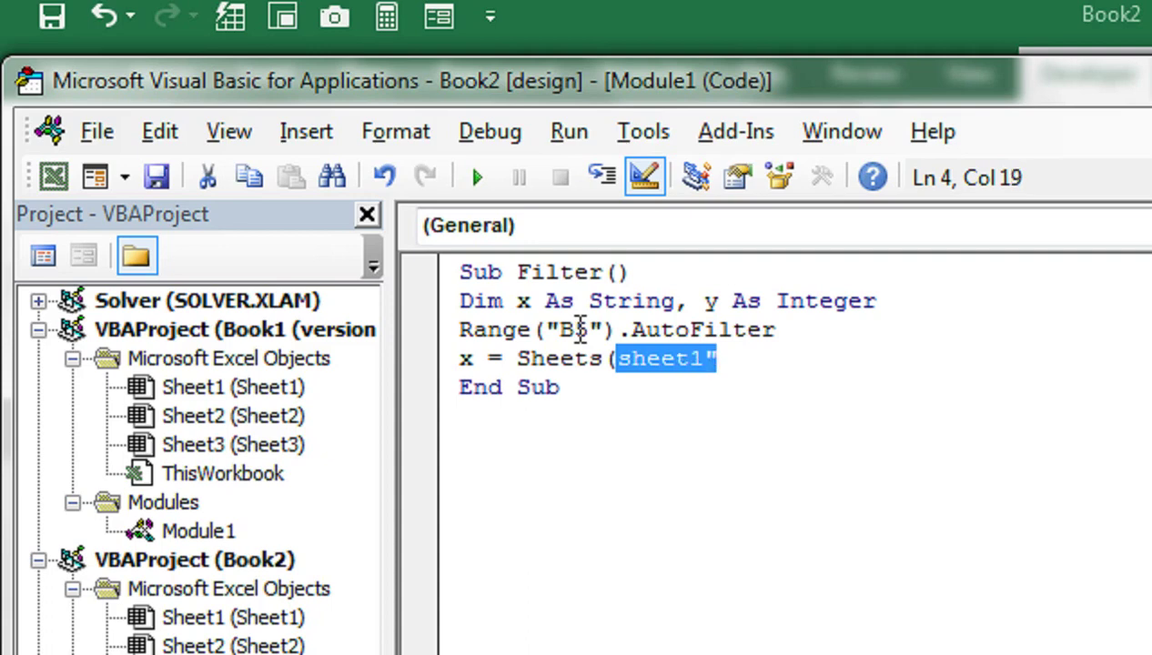
{"action": "key", "text": "Delete"}
{"action": "type", "text": "\""}
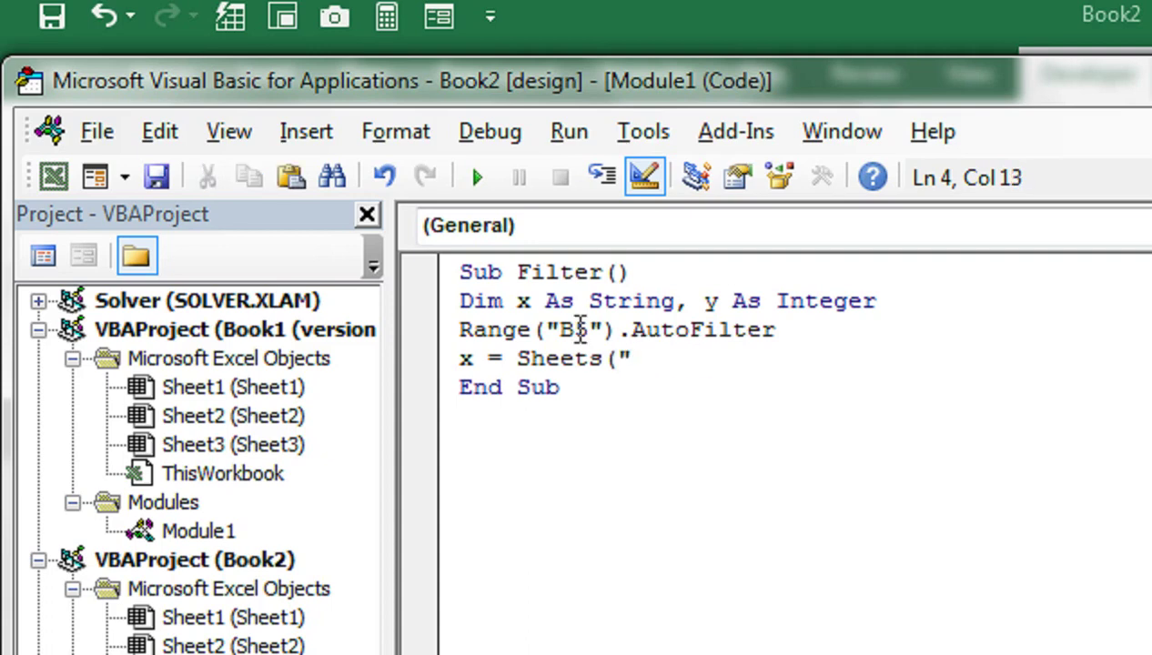
{"action": "type", "text": "sheet1\""}
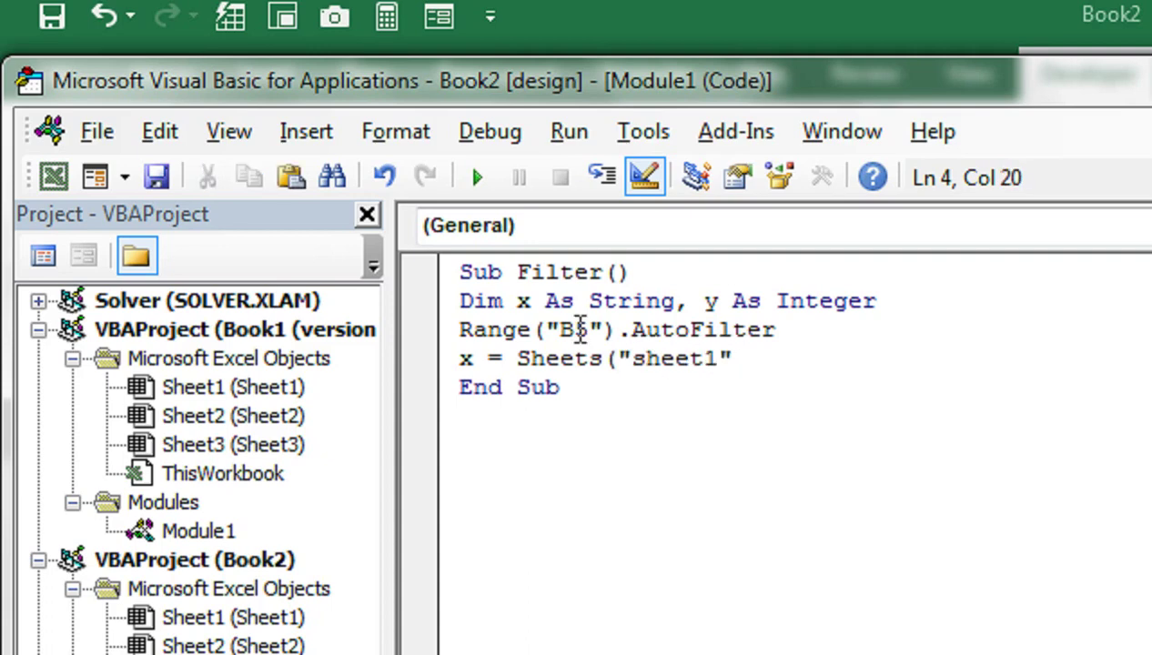
{"action": "type", "text": ")"}
Complete line 4 with .TextBox1.Text and start a blank line below it
{"action": "type", "text": ".Te"}
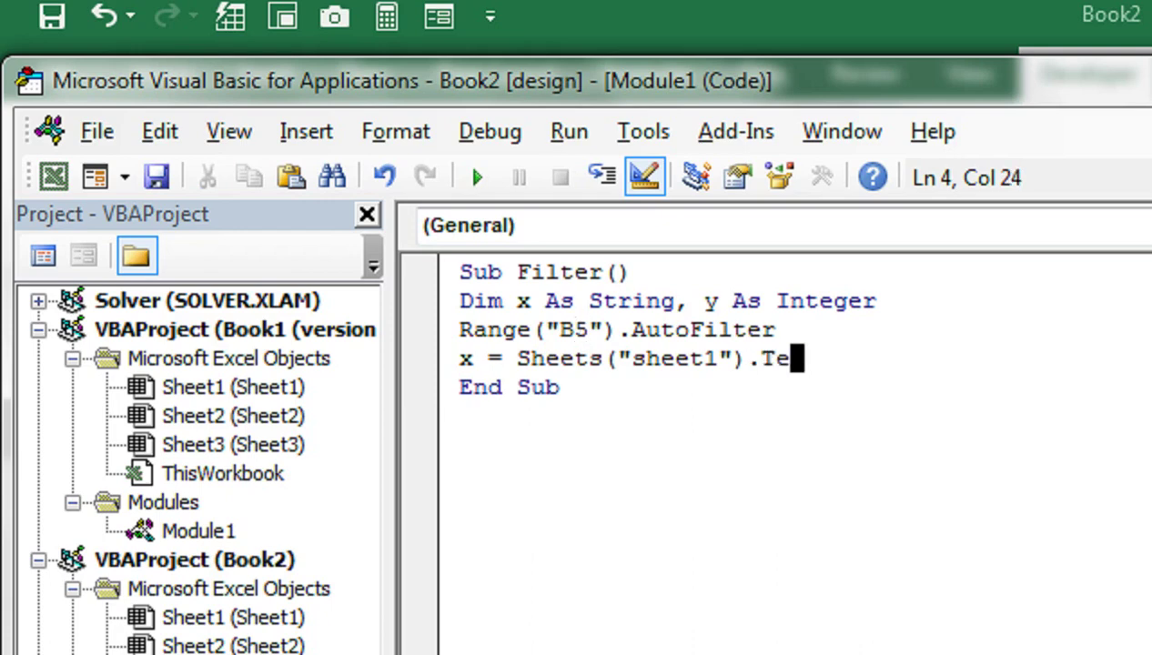
{"action": "type", "text": "xtBo"}
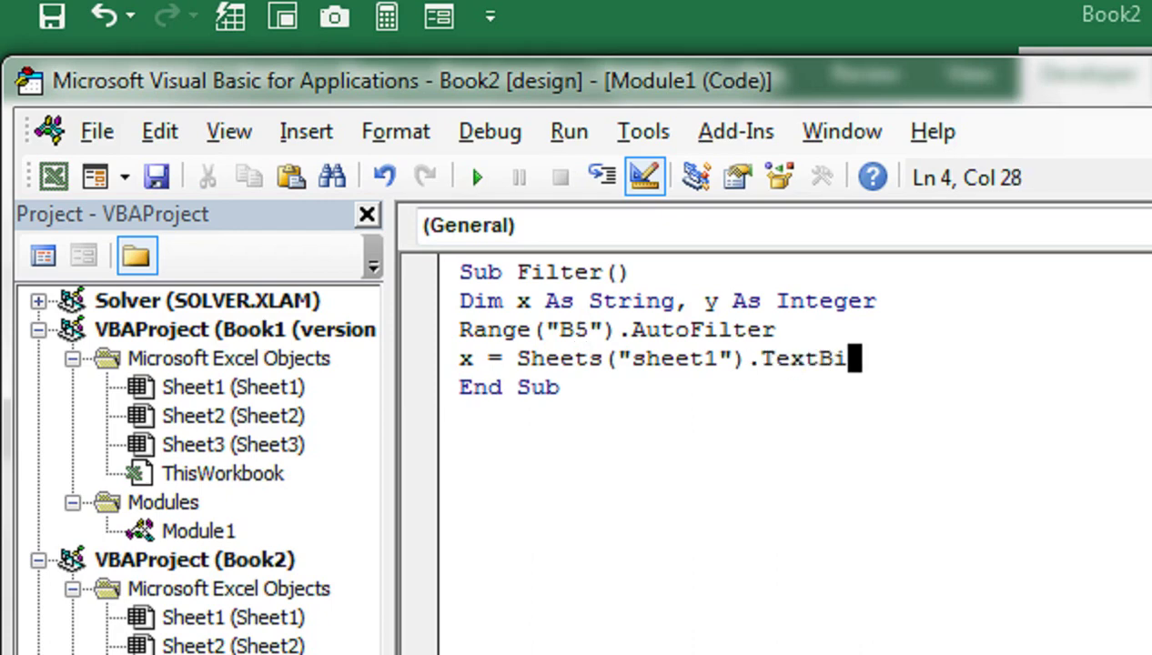
{"action": "type", "text": "x"}
{"action": "key", "text": "BackSpace"}
{"action": "key", "text": "BackSpace"}
{"action": "type", "text": "o"}
{"action": "type", "text": "b"}
{"action": "key", "text": "BackSpace"}
{"action": "type", "text": "b"}
{"action": "key", "text": "BackSpace"}
{"action": "type", "text": "x"}
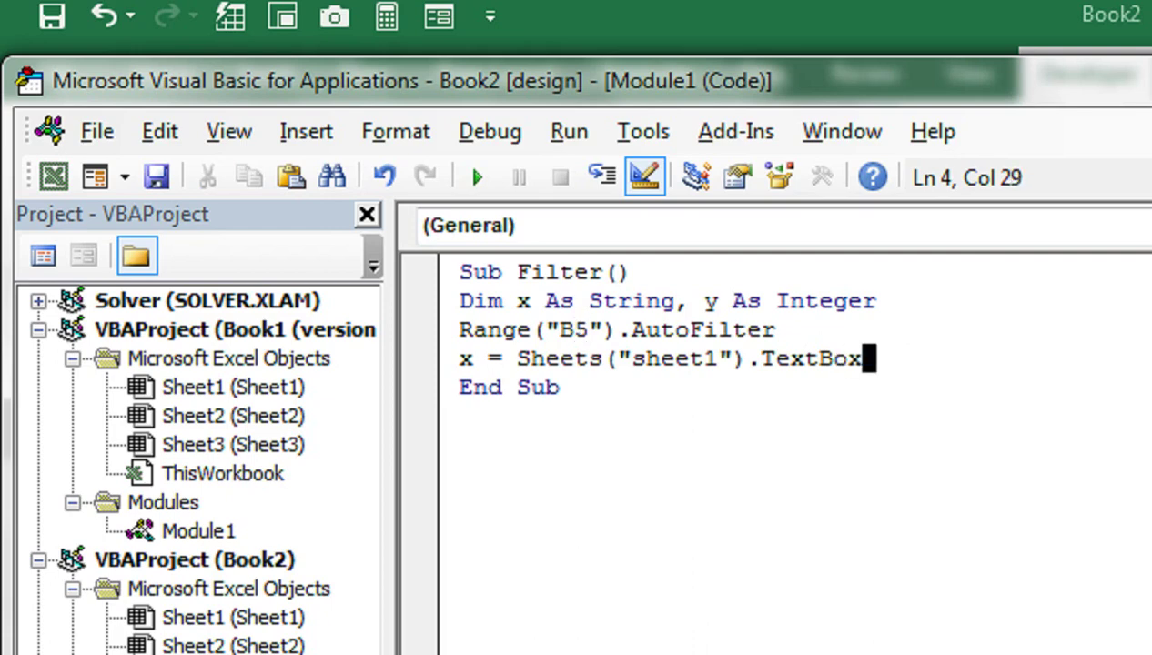
{"action": "type", "text": "1"}
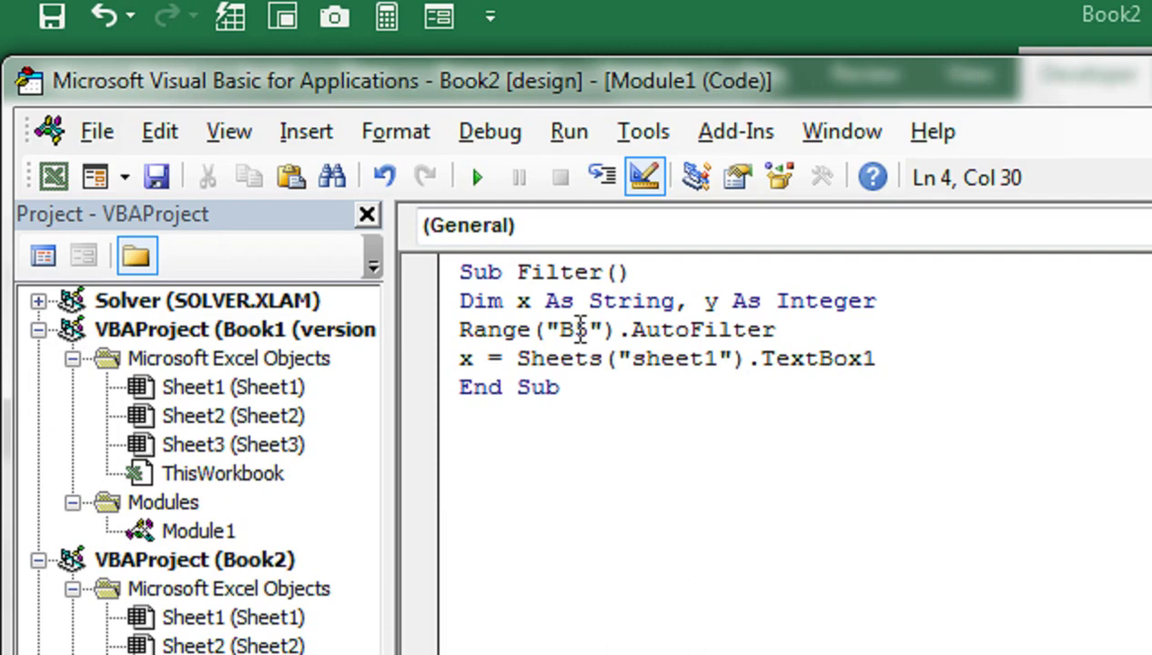
{"action": "type", "text": "."}
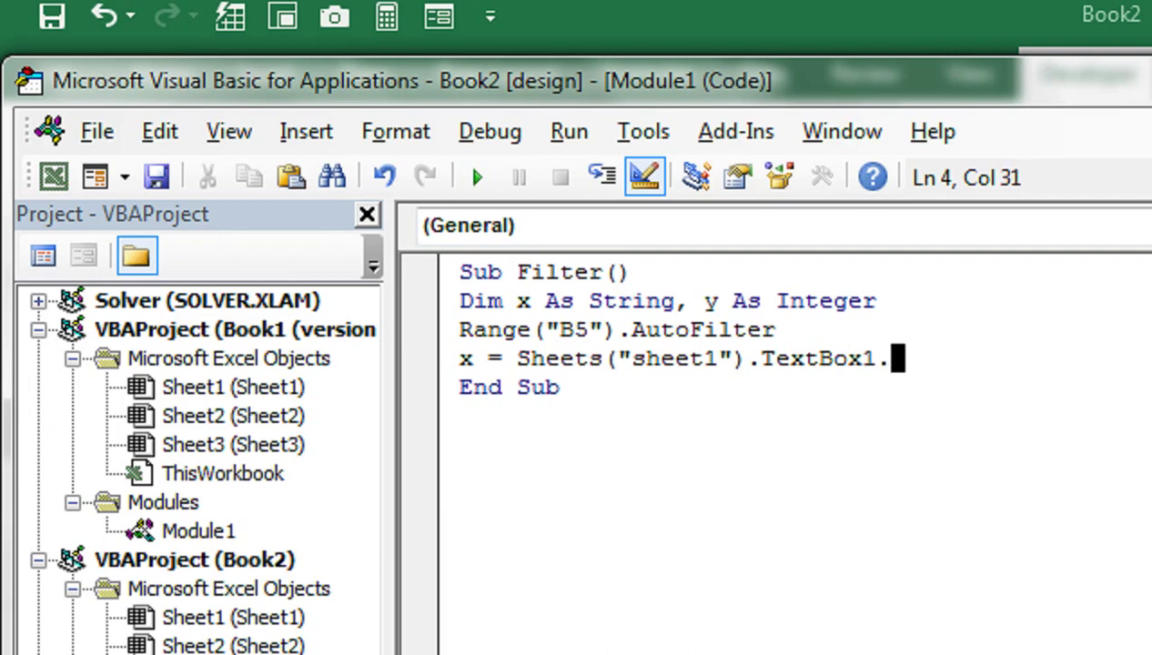
{"action": "type", "text": "text"}
{"action": "key", "text": "BackSpace"}
{"action": "key", "text": "BackSpace"}
{"action": "key", "text": "BackSpace"}
{"action": "key", "text": "BackSpace"}
{"action": "key", "text": "BackSpace"}
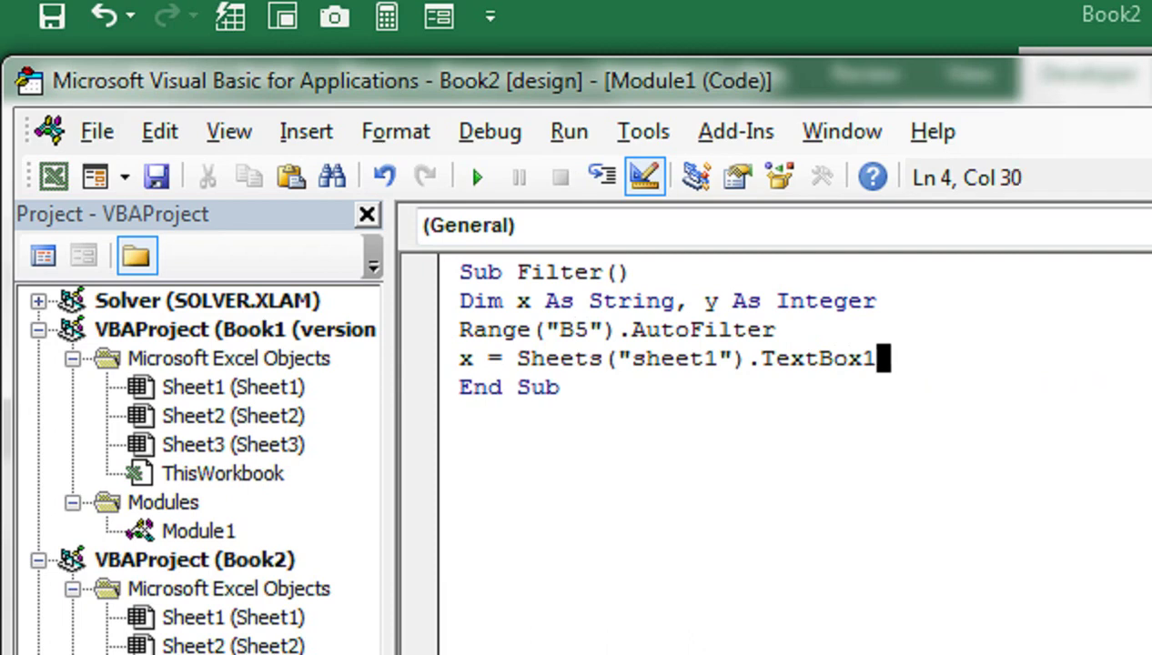
{"action": "type", "text": "."}
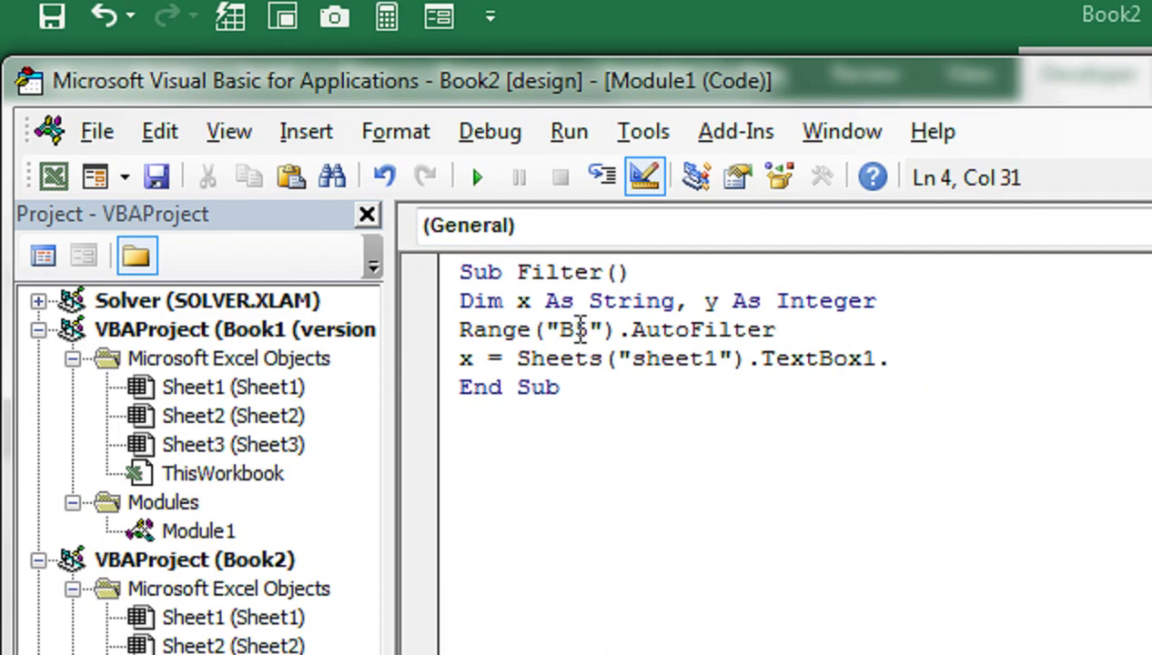
{"action": "type", "text": "Text"}
{"action": "key", "text": "Return"}
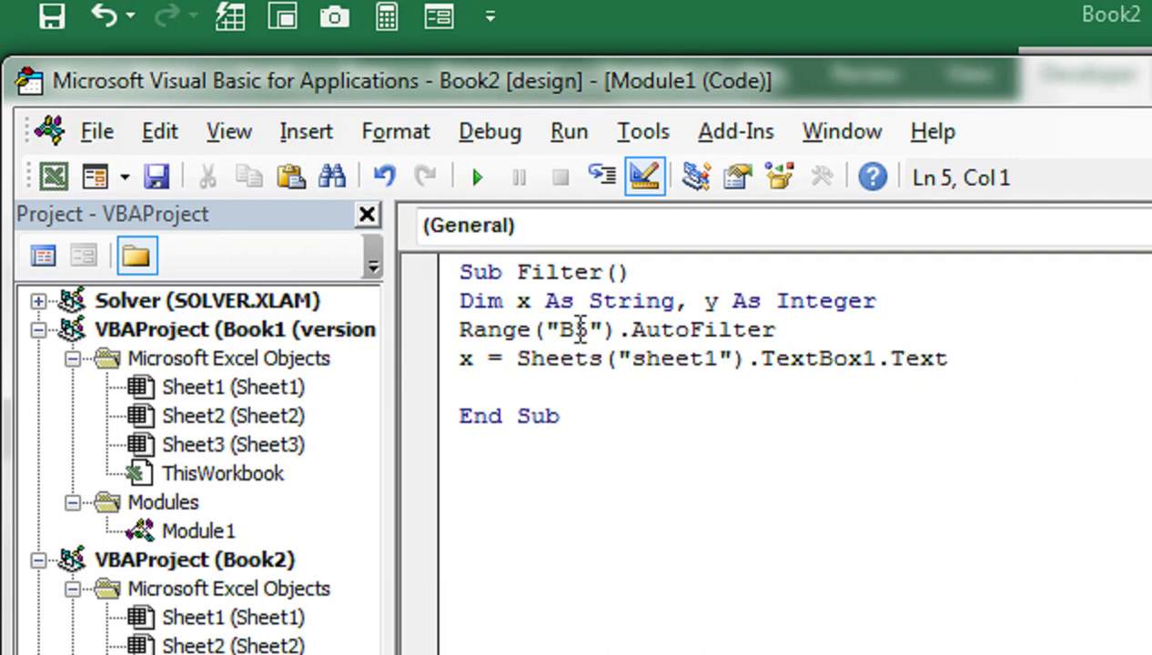
Start line 5 with y = Activsheet.Range("B" &
{"action": "type", "text": "y = "}
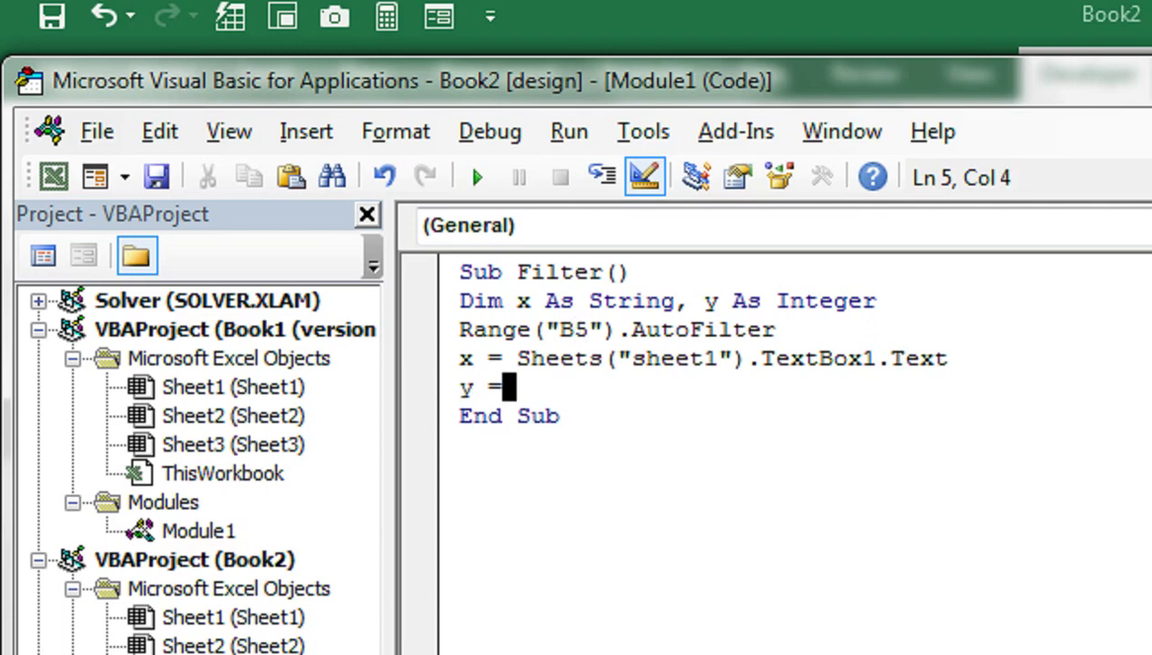
{"action": "type", "text": "A"}
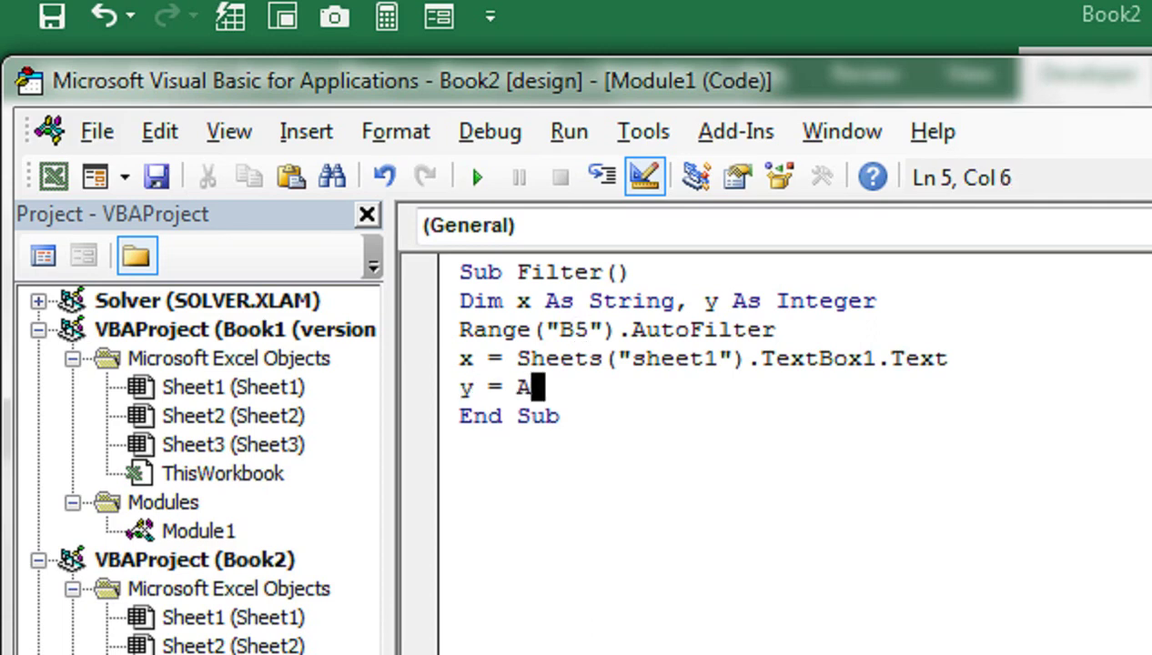
{"action": "type", "text": "ctive"}
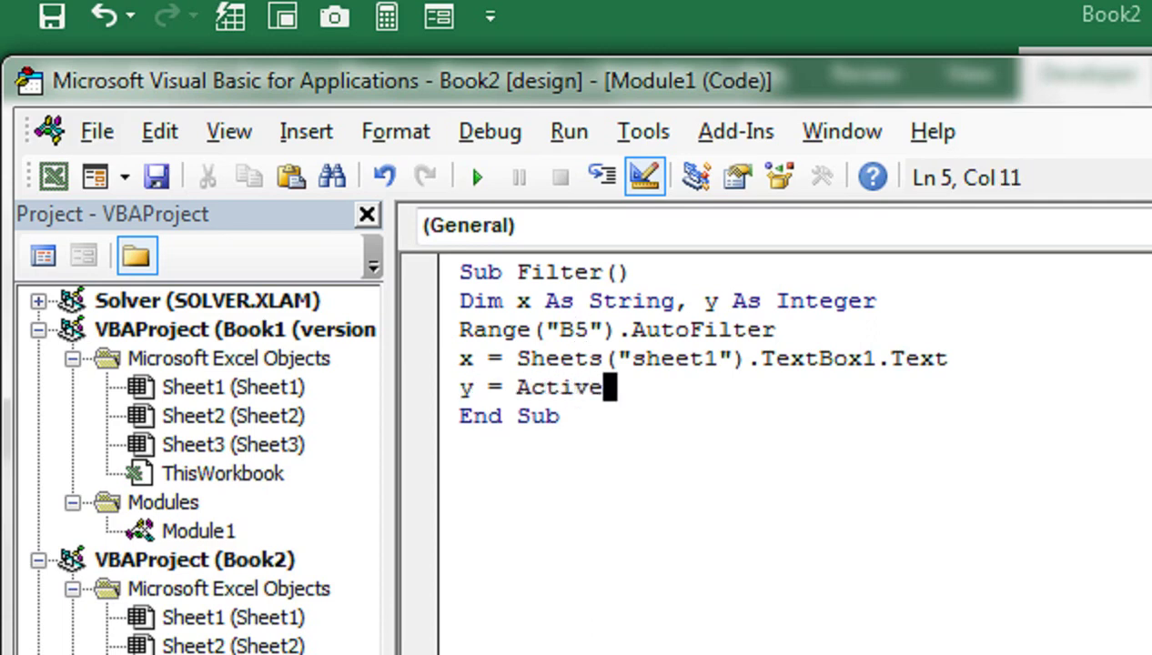
{"action": "key", "text": "BackSpace"}
{"action": "type", "text": "sheet"}
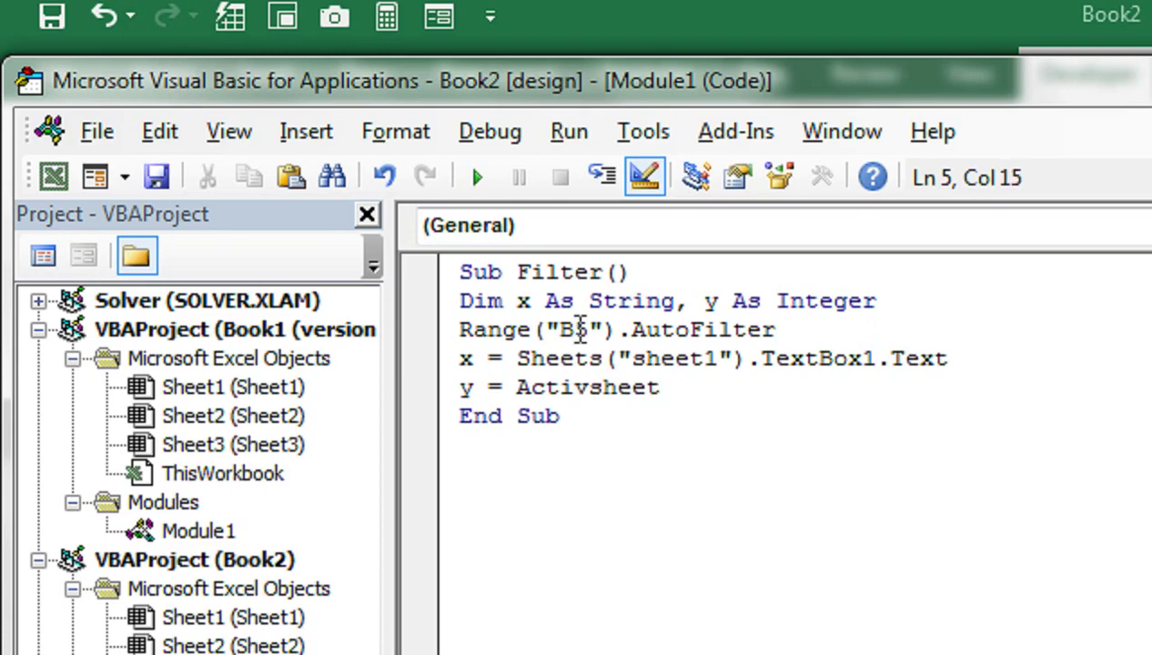
{"action": "type", "text": ".Range"}
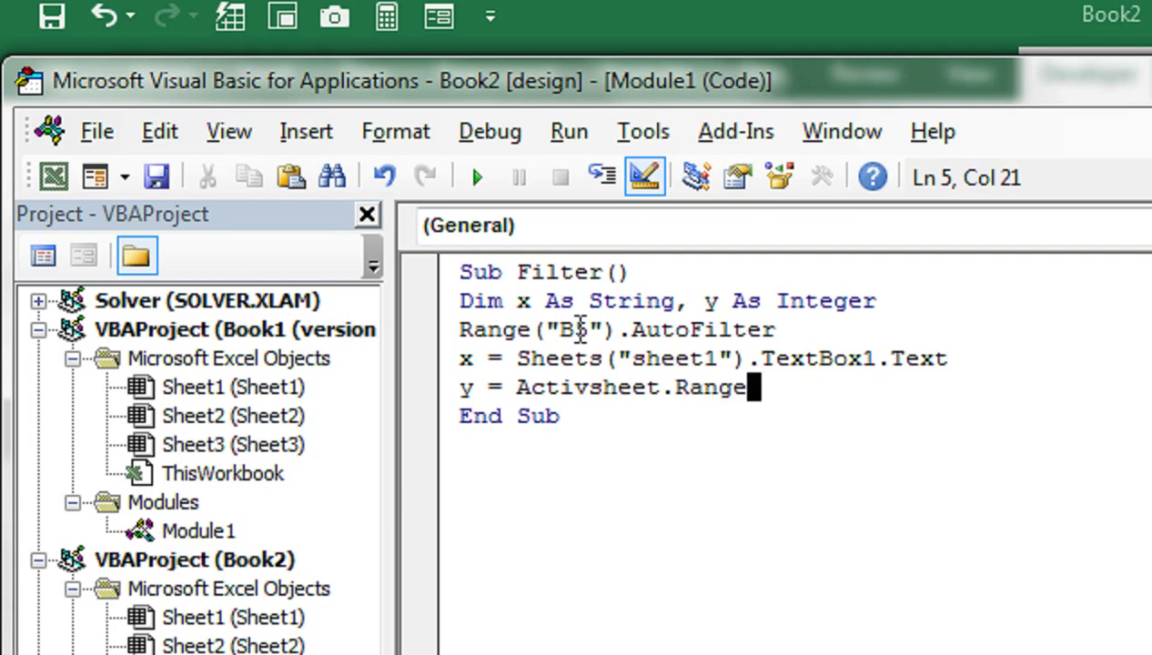
{"action": "type", "text": "("}
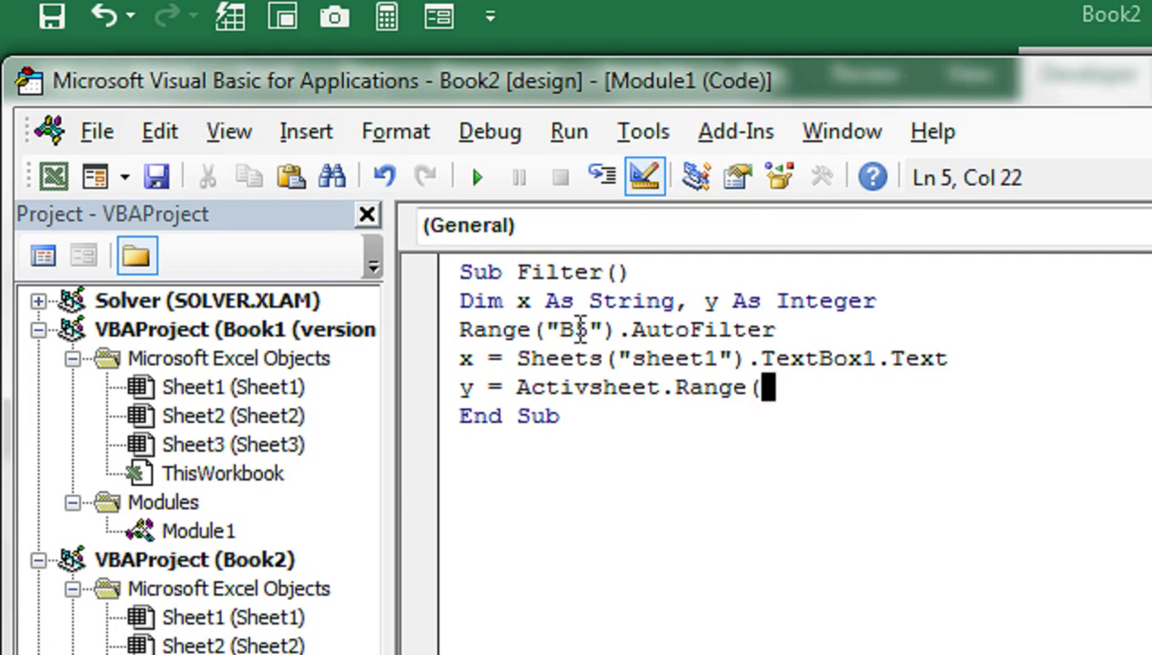
{"action": "type", "text": "\""}
{"action": "type", "text": "B\""}
{"action": "key", "text": "BackSpace"}
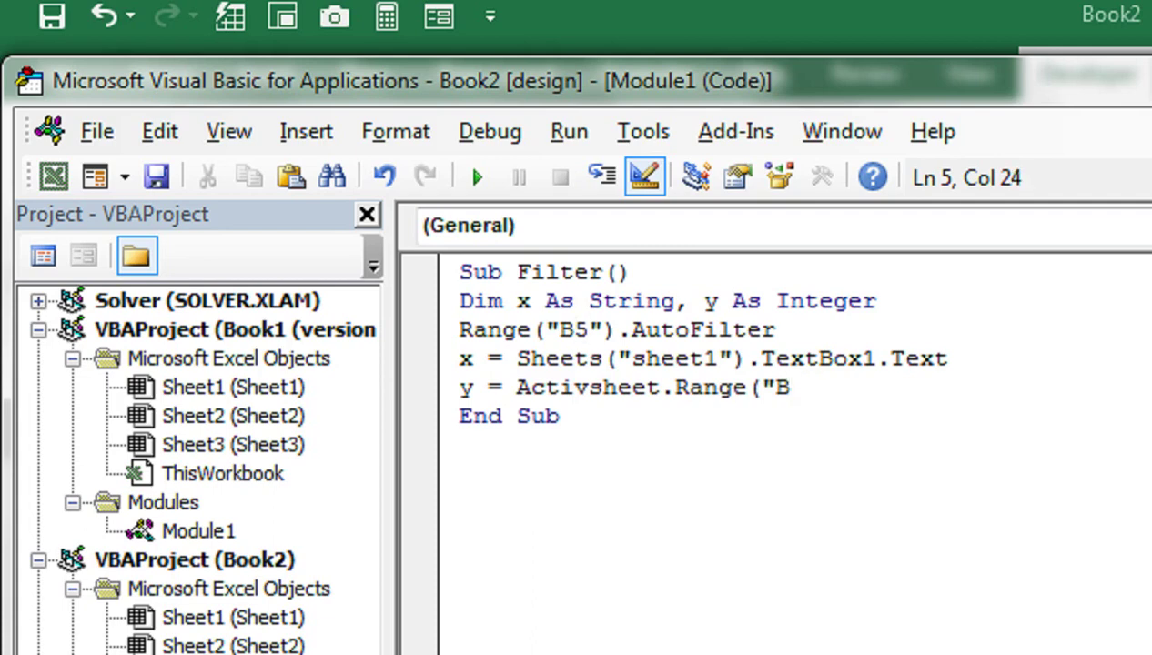
{"action": "type", "text": "\""}
{"action": "type", "text": " &"}
{"action": "type", "text": " T"}
{"action": "key", "text": "BackSpace"}
Add Rows.Count from IntelliSense, getting past the compile error, then append .End(XlUp)
{"action": "type", "text": "Rows"}
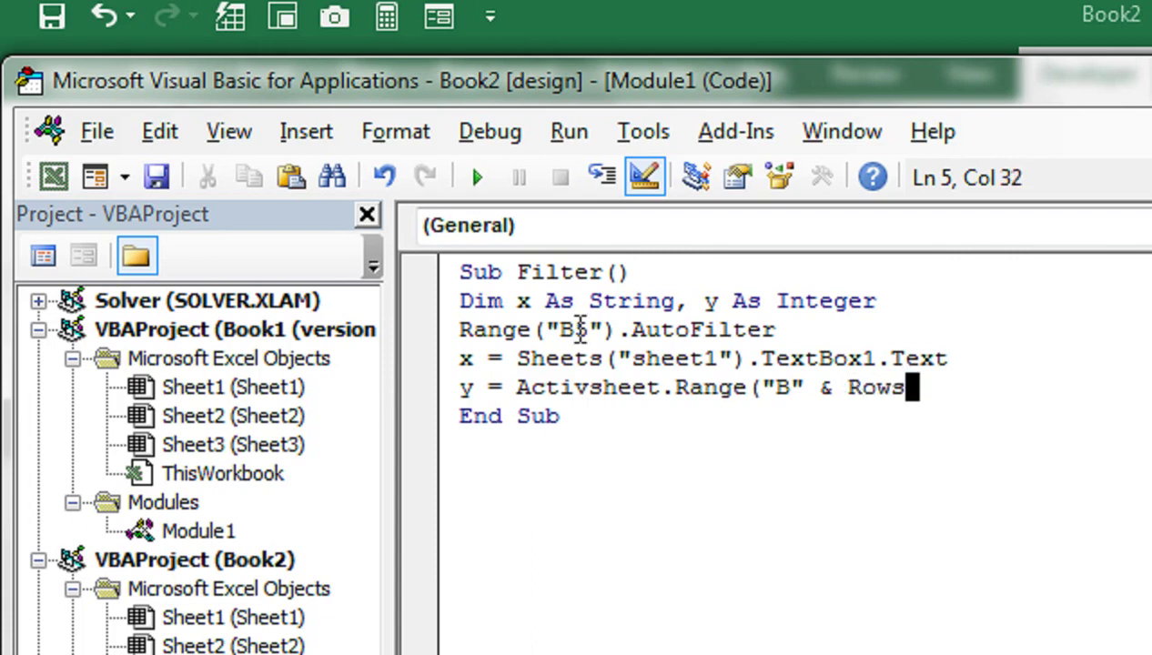
{"action": "type", "text": ".C"}
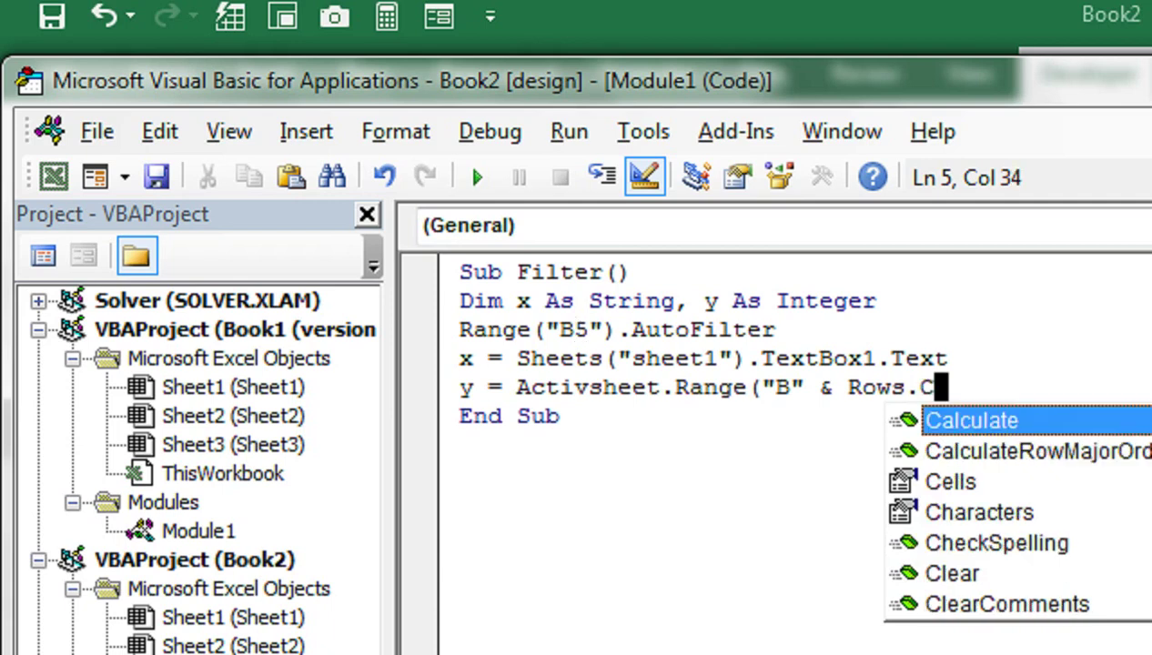
{"action": "type", "text": "oui"}
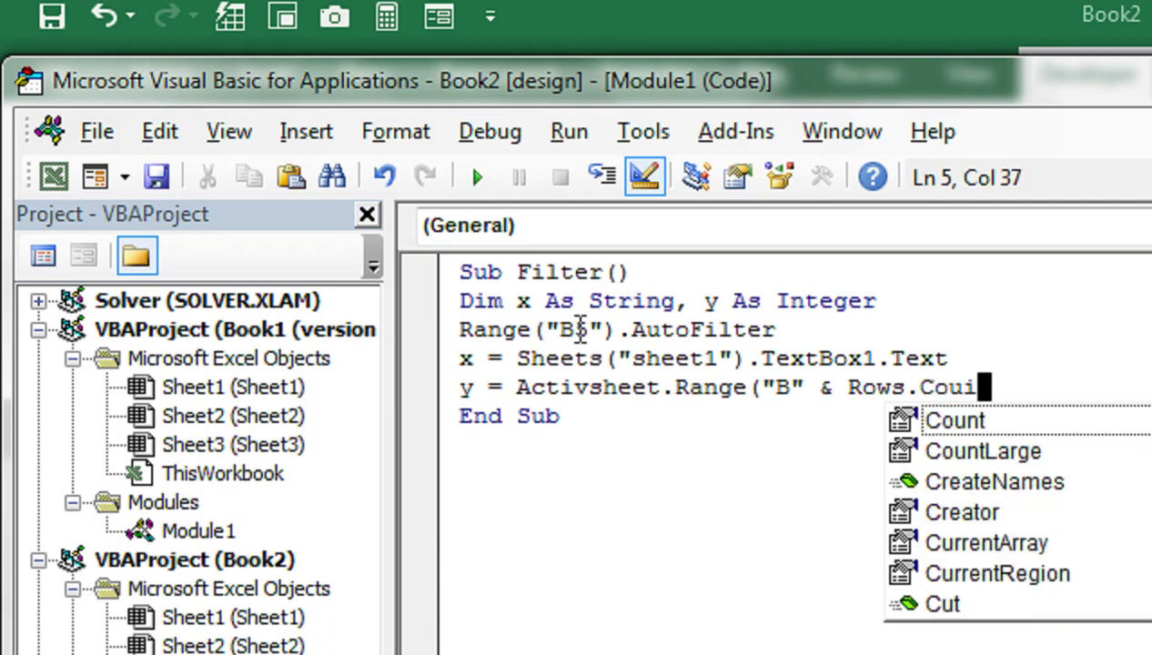
{"action": "key", "text": "Return"}
{"action": "key", "text": "Return"}
{"action": "key", "text": "BackSpace"}
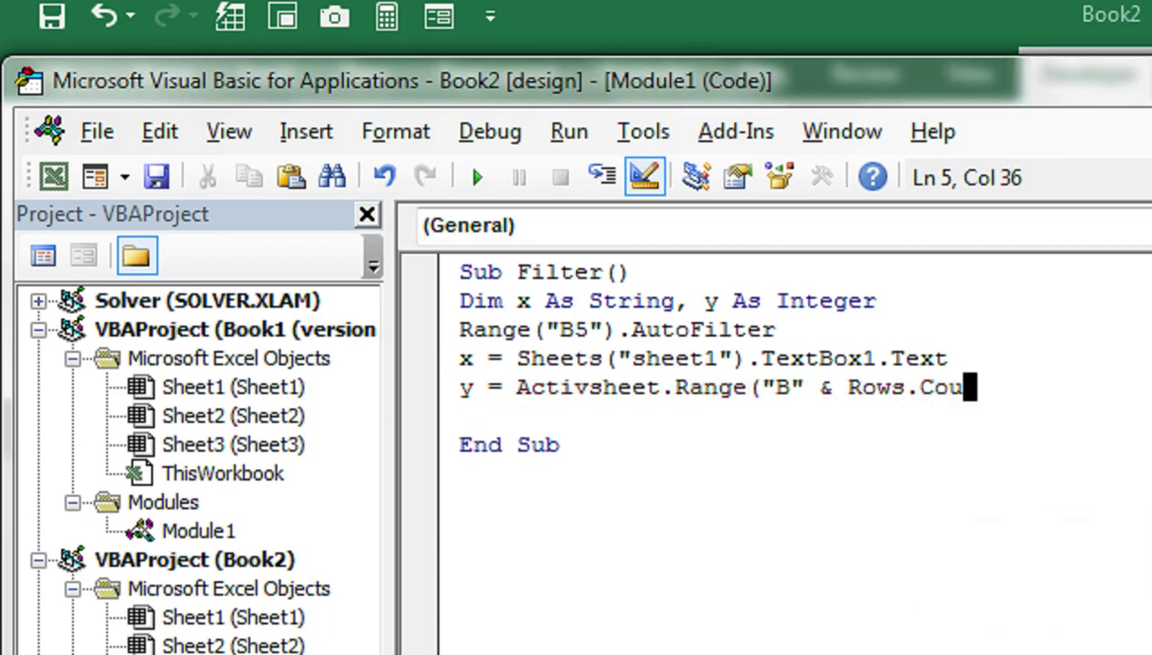
{"action": "key", "text": "BackSpace"}
{"action": "key", "text": "BackSpace"}
{"action": "key", "text": "BackSpace"}
{"action": "type", "text": "cou"}
{"action": "type", "text": "n"}
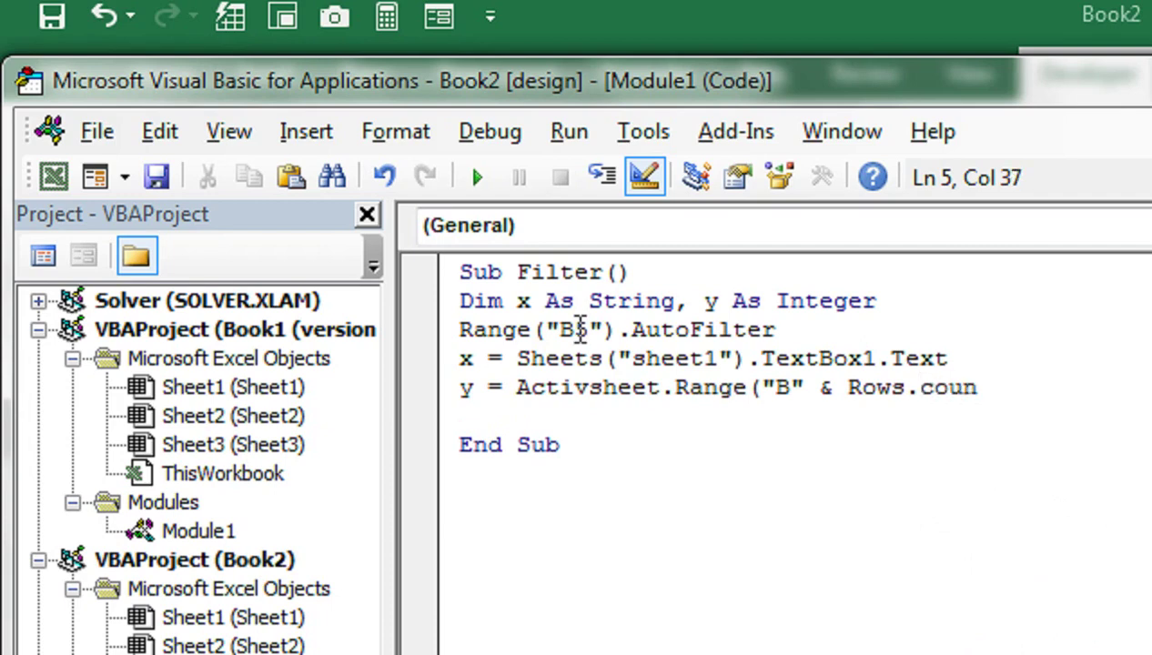
{"action": "key", "text": "BackSpace"}
{"action": "key", "text": "BackSpace"}
{"action": "key", "text": "BackSpace"}
{"action": "key", "text": "BackSpace"}
{"action": "key", "text": "BackSpace"}
{"action": "type", "text": "."}
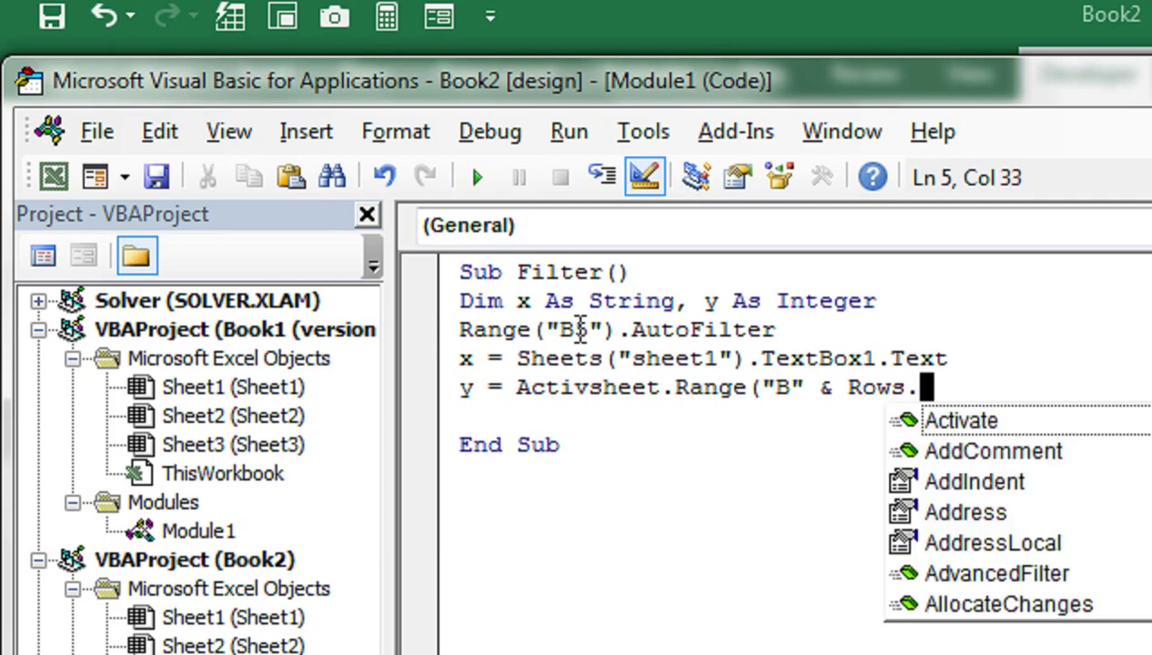
{"action": "type", "text": "Coi"}
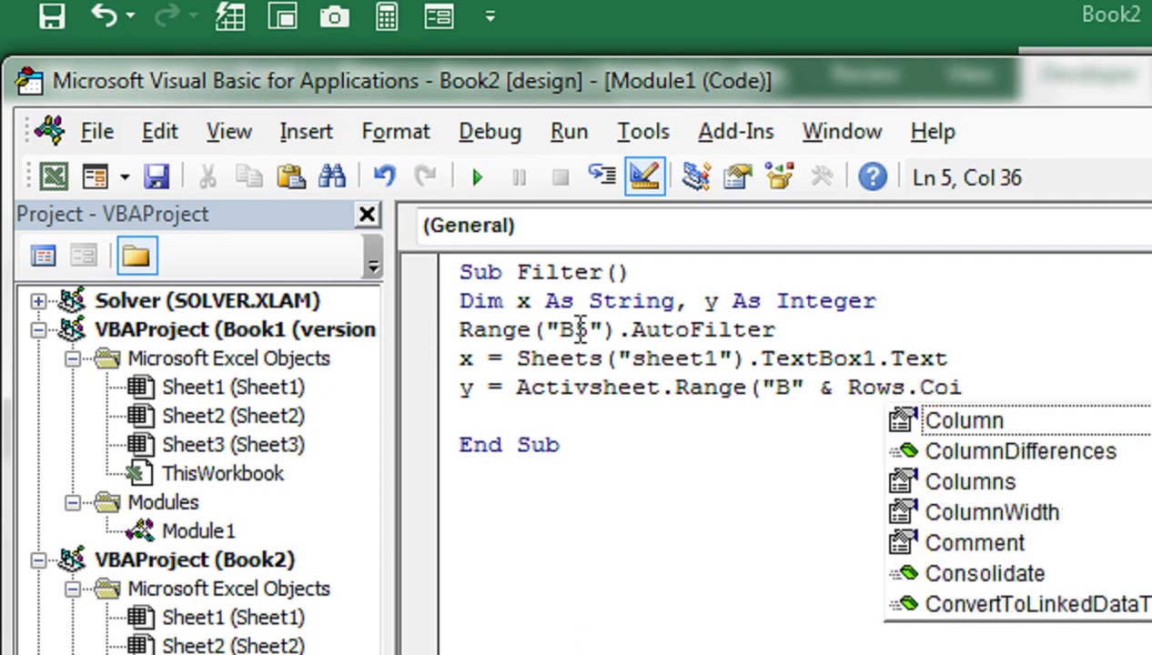
{"action": "key", "text": "BackSpace"}
{"action": "type", "text": "u"}
{"action": "key", "text": "Tab"}
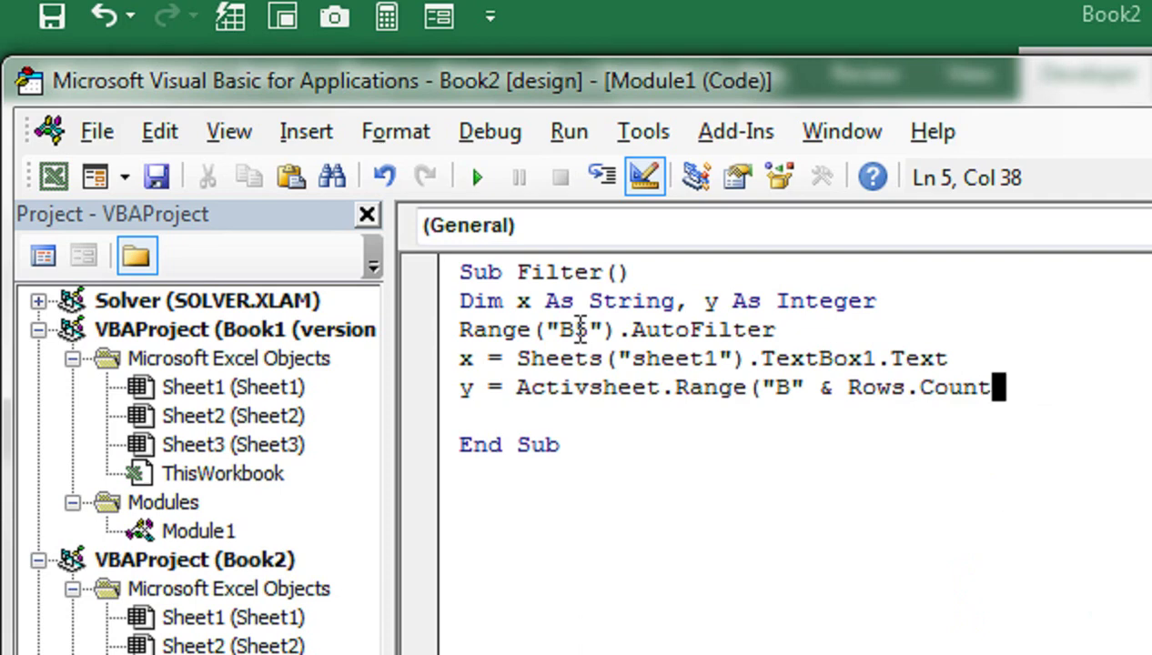
{"action": "type", "text": ")"}
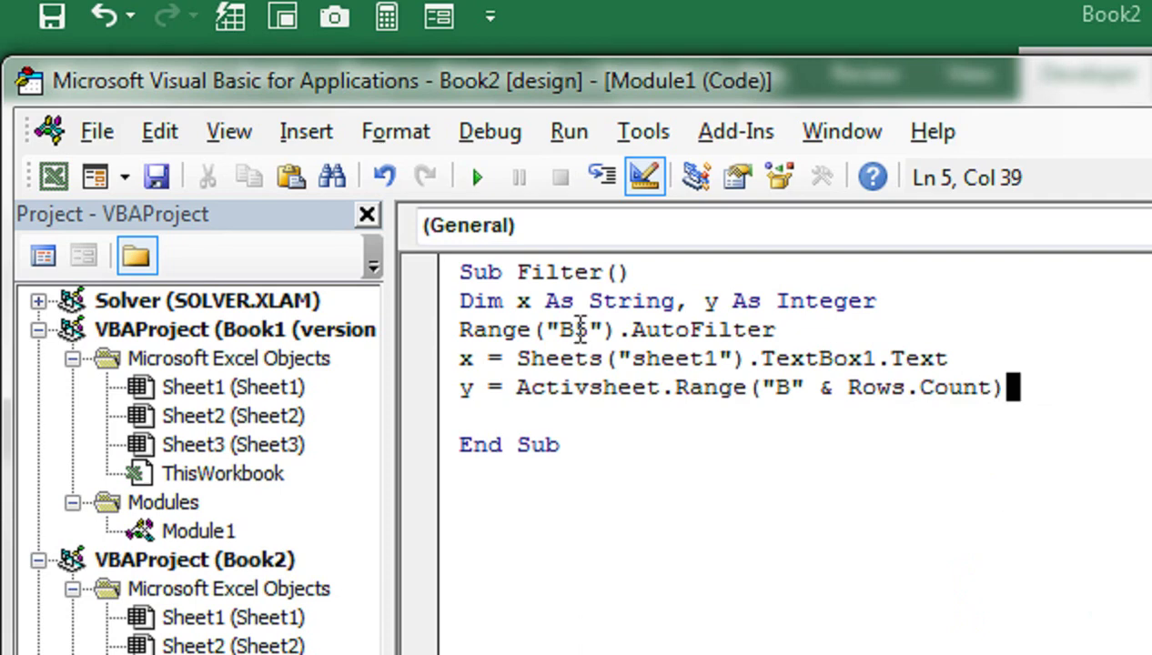
{"action": "type", "text": " .En"}
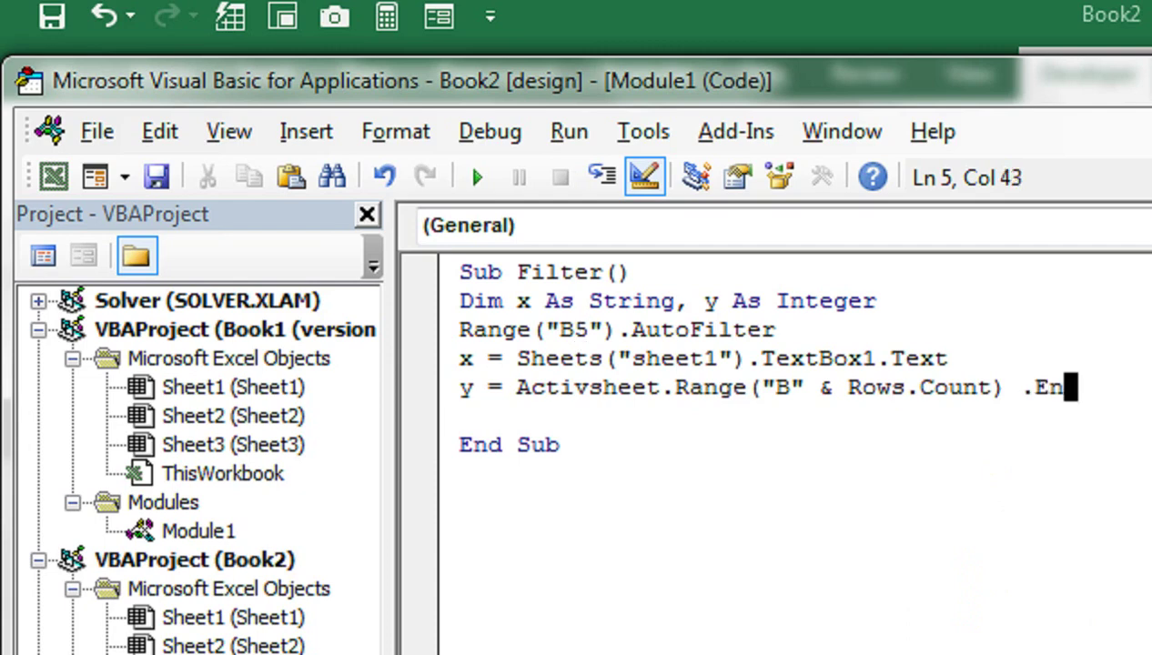
{"action": "type", "text": "d"}
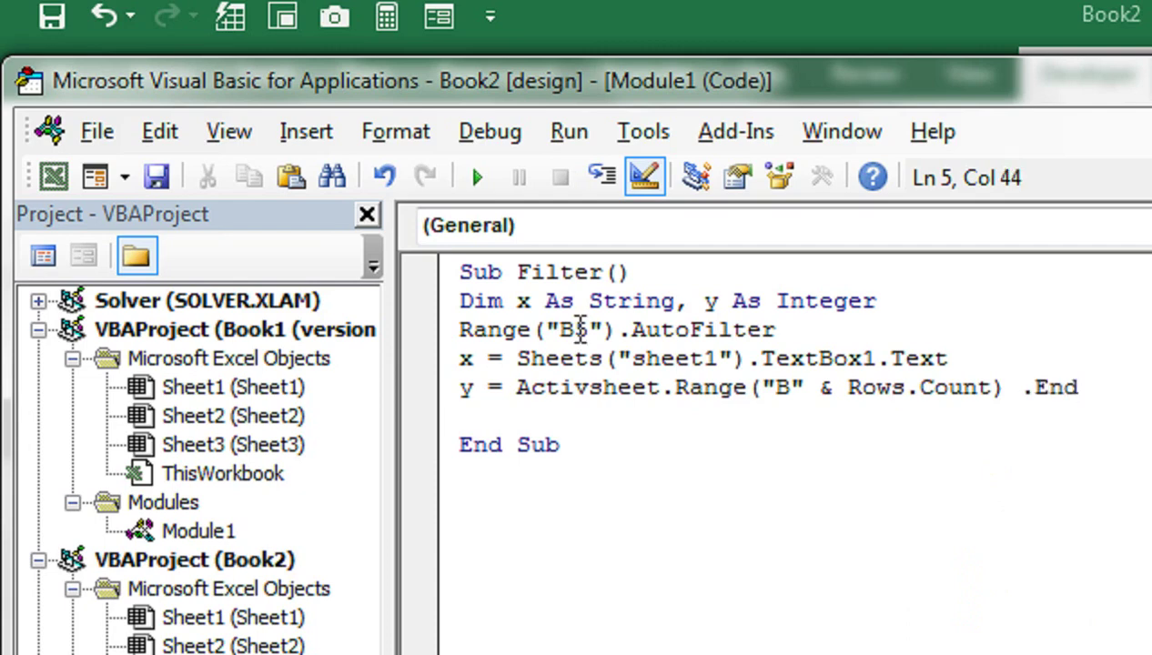
{"action": "type", "text": "("}
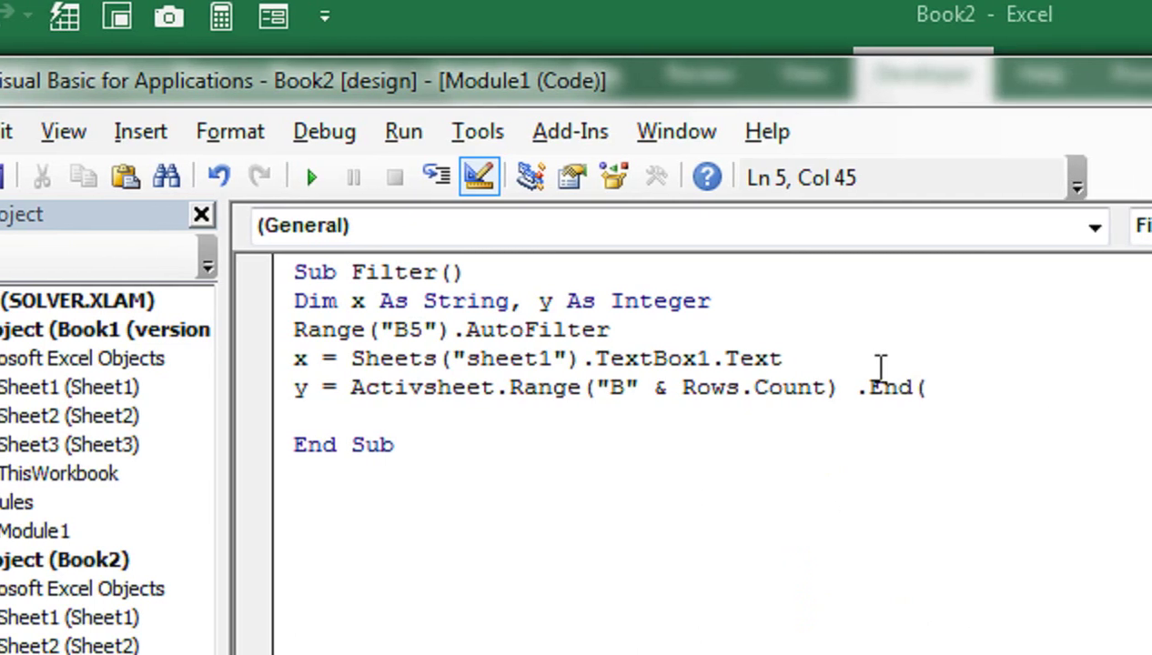
{"action": "type", "text": "Xl"}
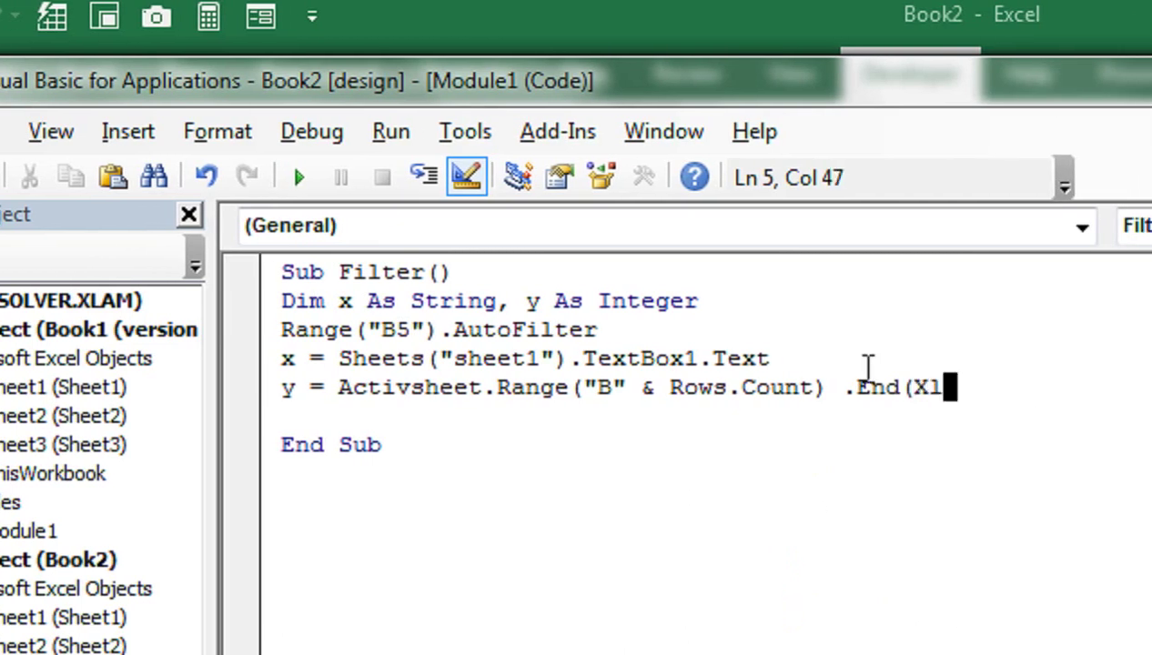
{"action": "type", "text": "Up"}
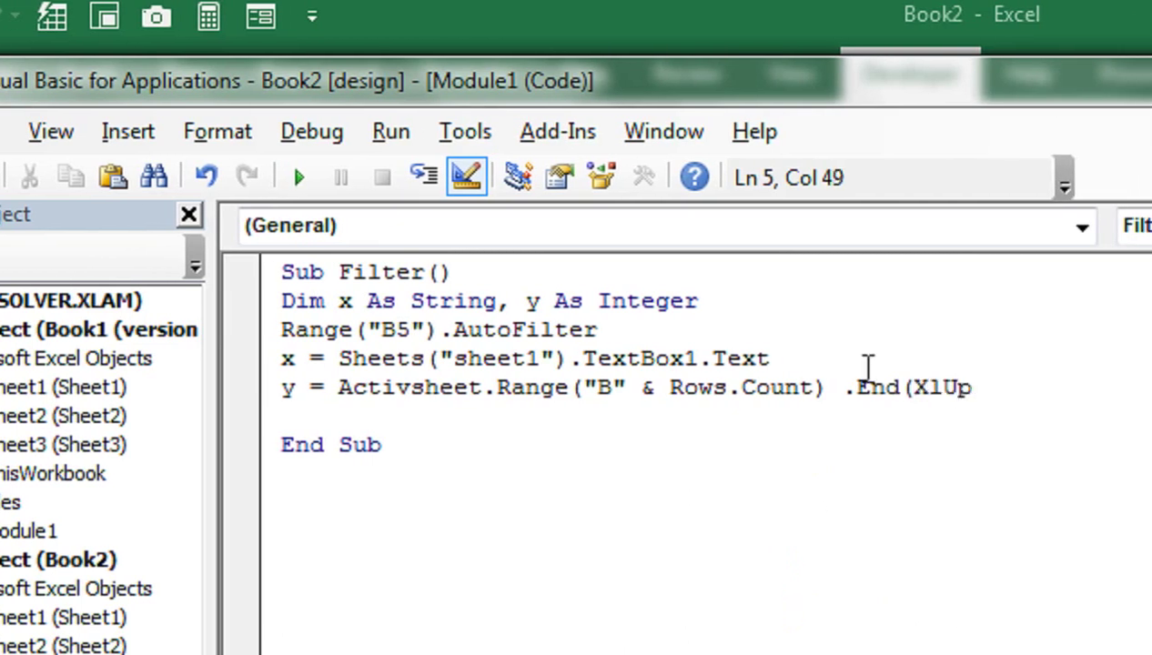
Change XlUp to xlUp and close the expression with ),row
{"action": "key", "text": "Left"}
{"action": "key", "text": "Left"}
{"action": "key", "text": "Left"}
{"action": "key", "text": "Left"}
{"action": "type", "text": "x"}
{"action": "key", "text": "Right"}
{"action": "key", "text": "Right"}
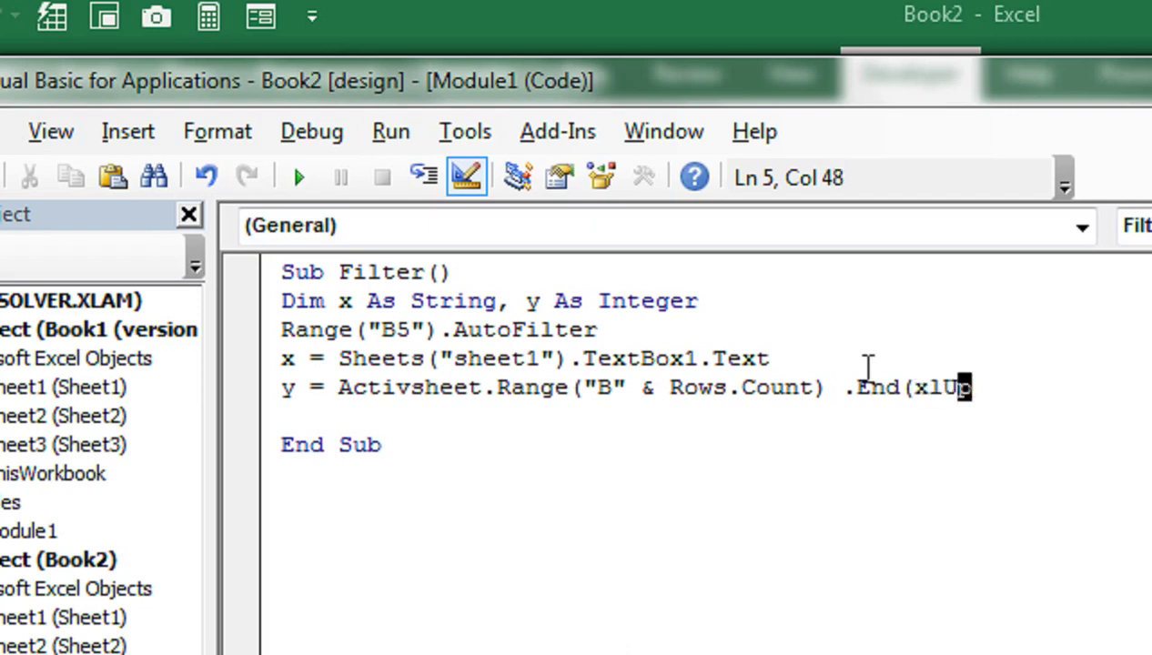
{"action": "key", "text": "Right"}
{"action": "type", "text": "),row"}
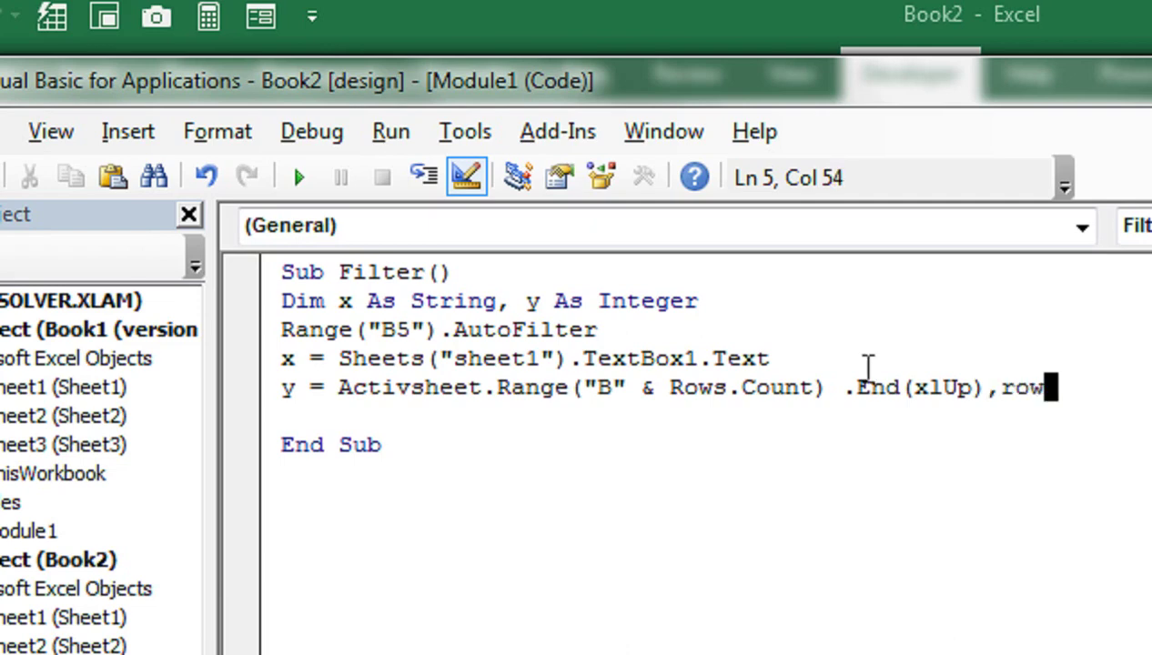
{"action": "key", "text": "Return"}
{"action": "key", "text": "Return"}
{"action": "key", "text": "Left"}
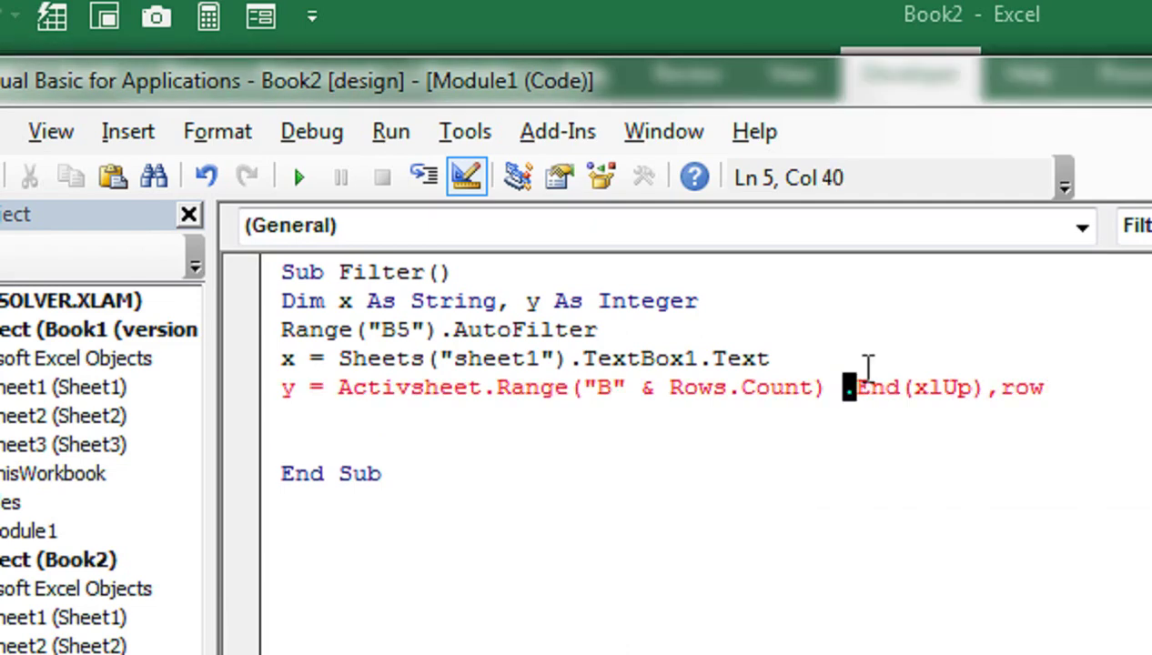
Remove the space before .End and replace ,row with .Row, then start a new line
{"action": "left_click", "coordinate": [823, 386]}
{"action": "key", "text": "BackSpace"}
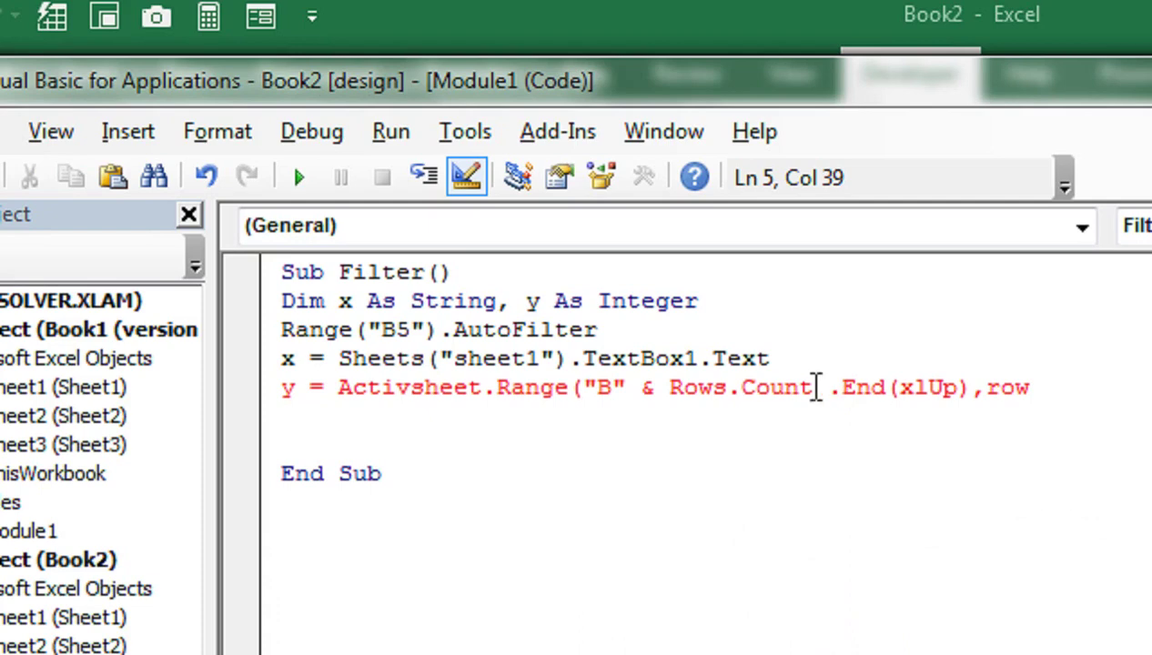
{"action": "key", "text": "shift+Left"}
{"action": "type", "text": ")"}
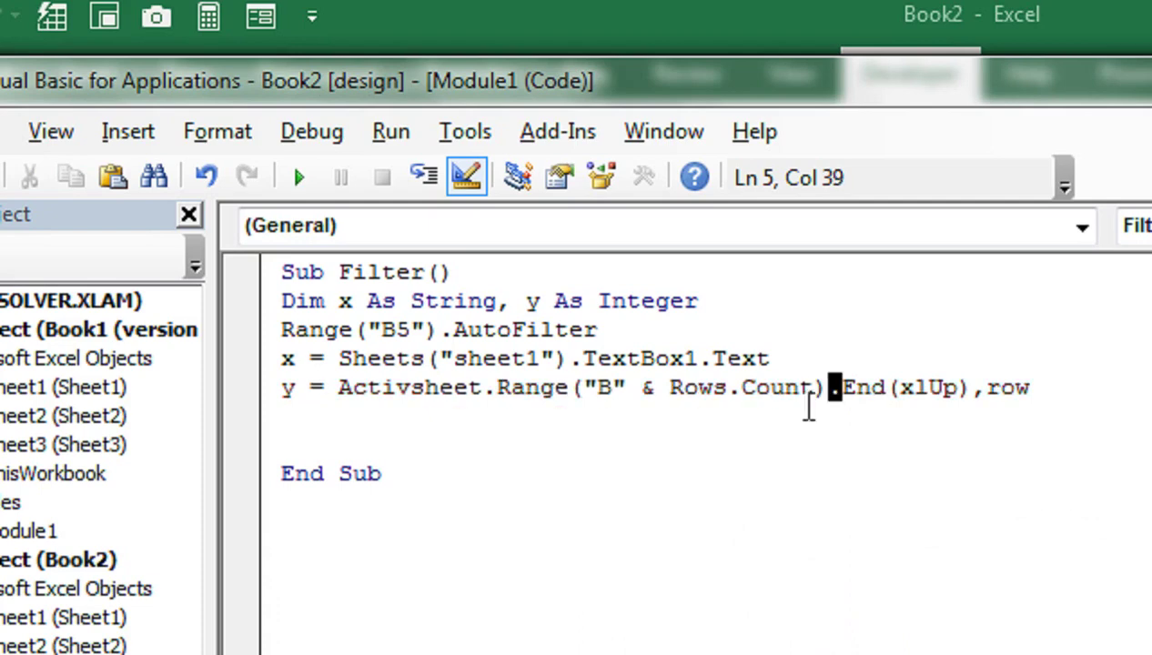
{"action": "left_click", "coordinate": [807, 407]}
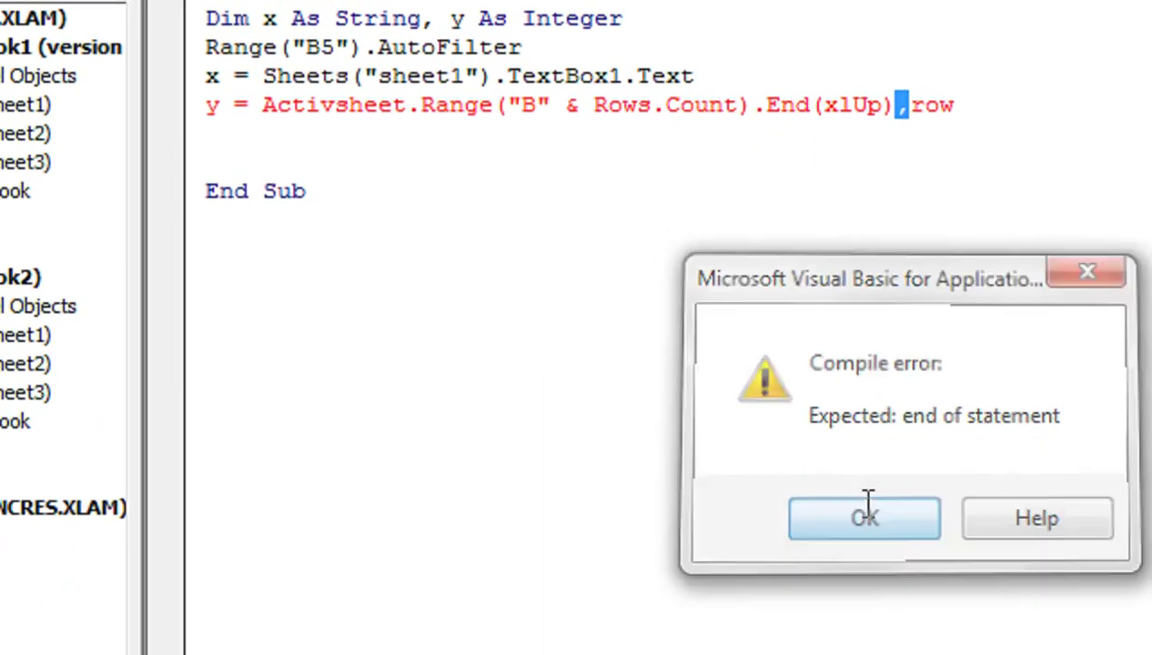
{"action": "left_click", "coordinate": [867, 503]}
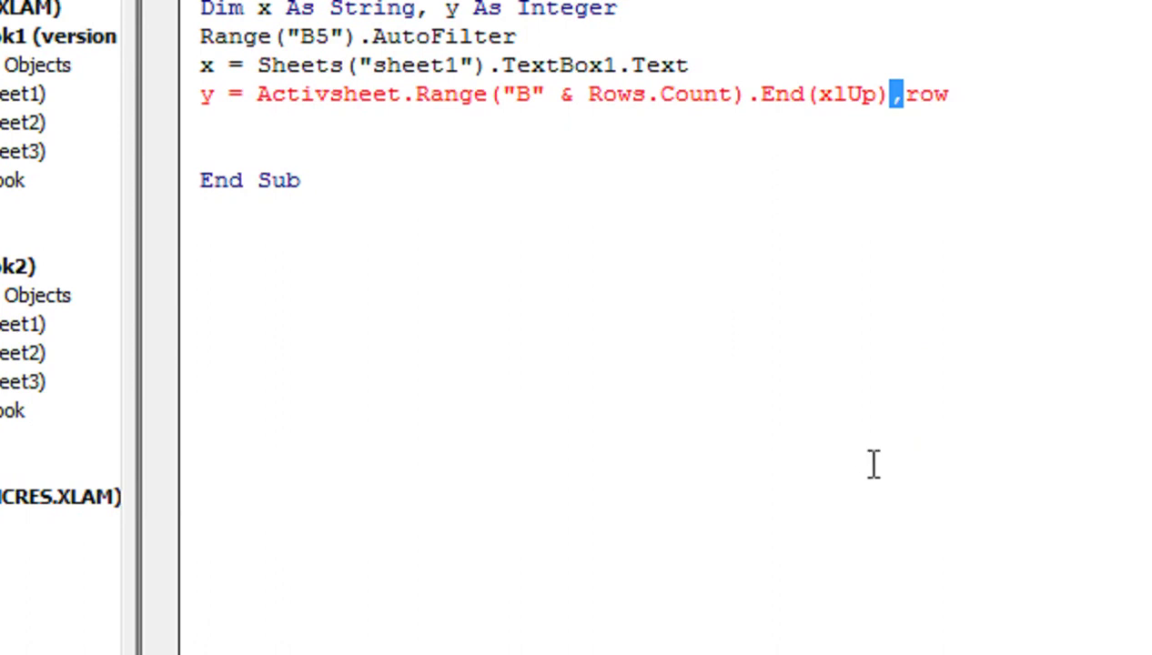
{"action": "type", "text": "."}
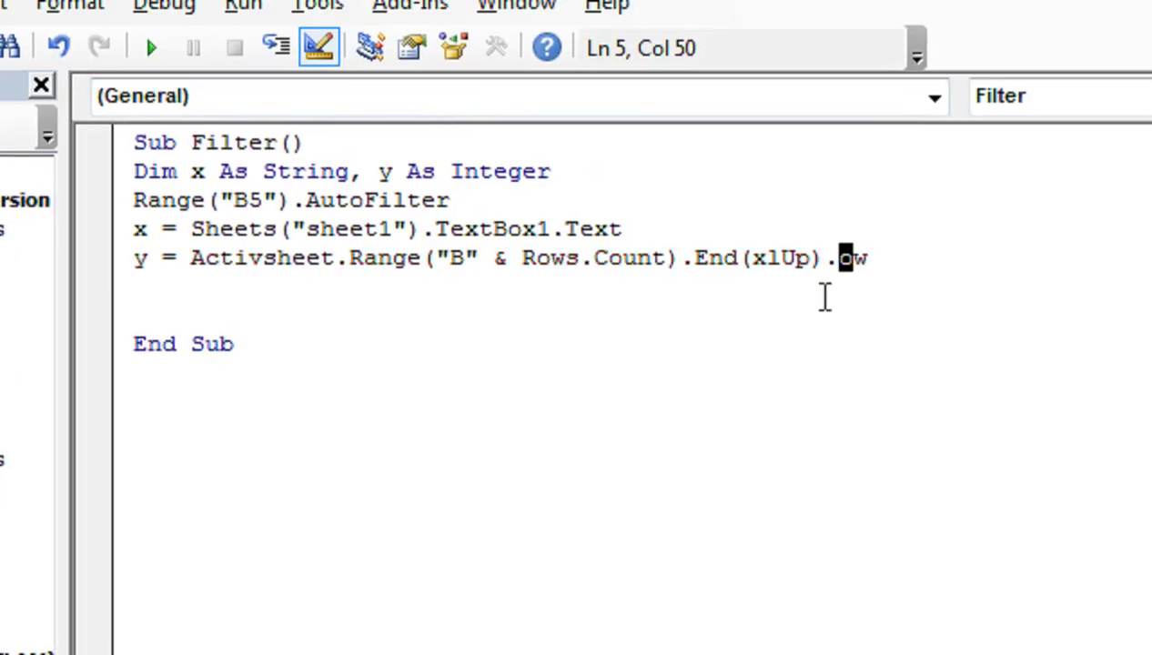
{"action": "key", "text": "Delete"}
{"action": "left_click_drag", "start_coordinate": [819, 258], "coordinate": [830, 273]}
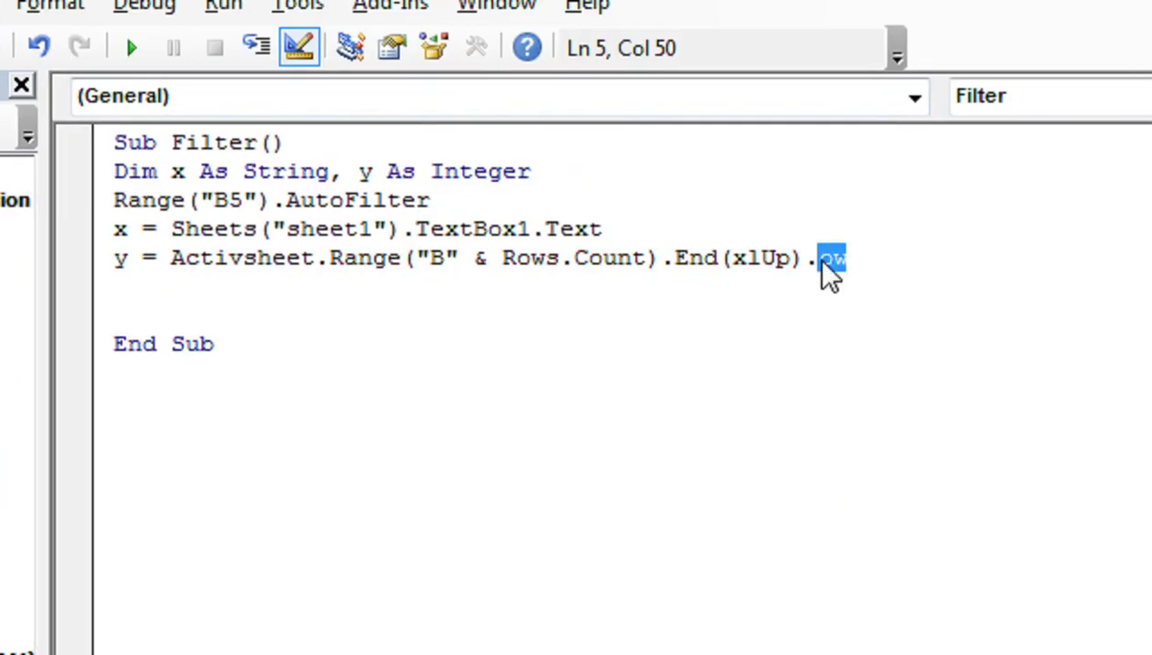
{"action": "type", "text": "Row"}
{"action": "key", "text": "Return"}
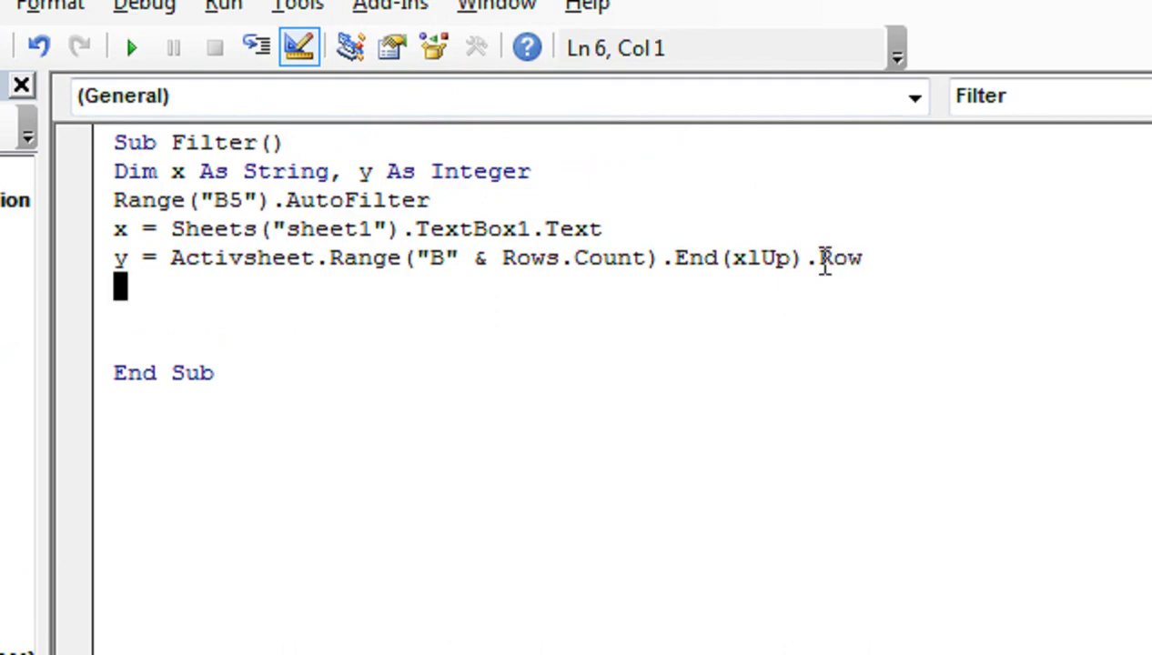
Begin line 6 with Sheets("Sheet1"). and fix the missing opening quote
{"action": "type", "text": "Sheets"}
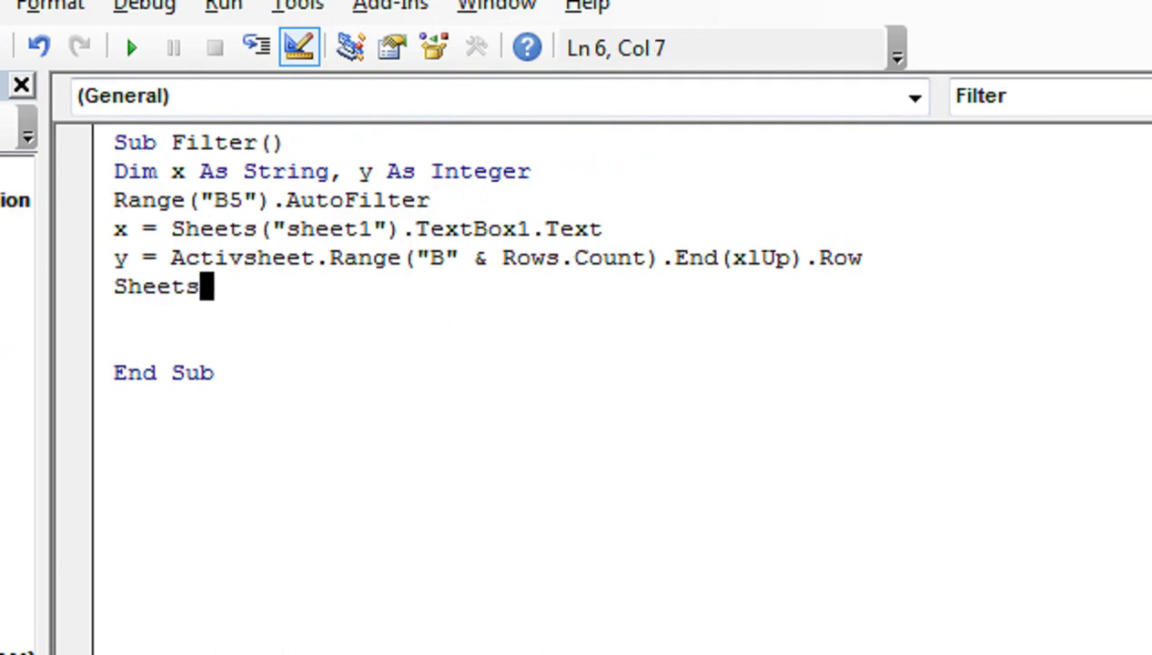
{"action": "type", "text": "("}
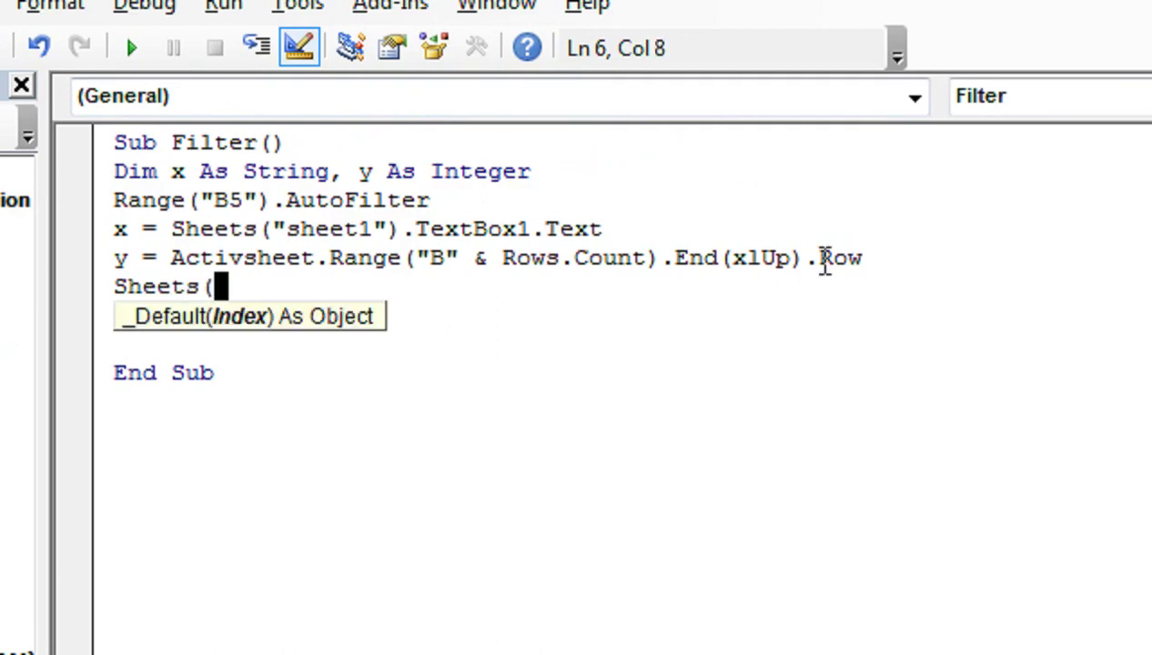
{"action": "type", "text": "Sheet1"}
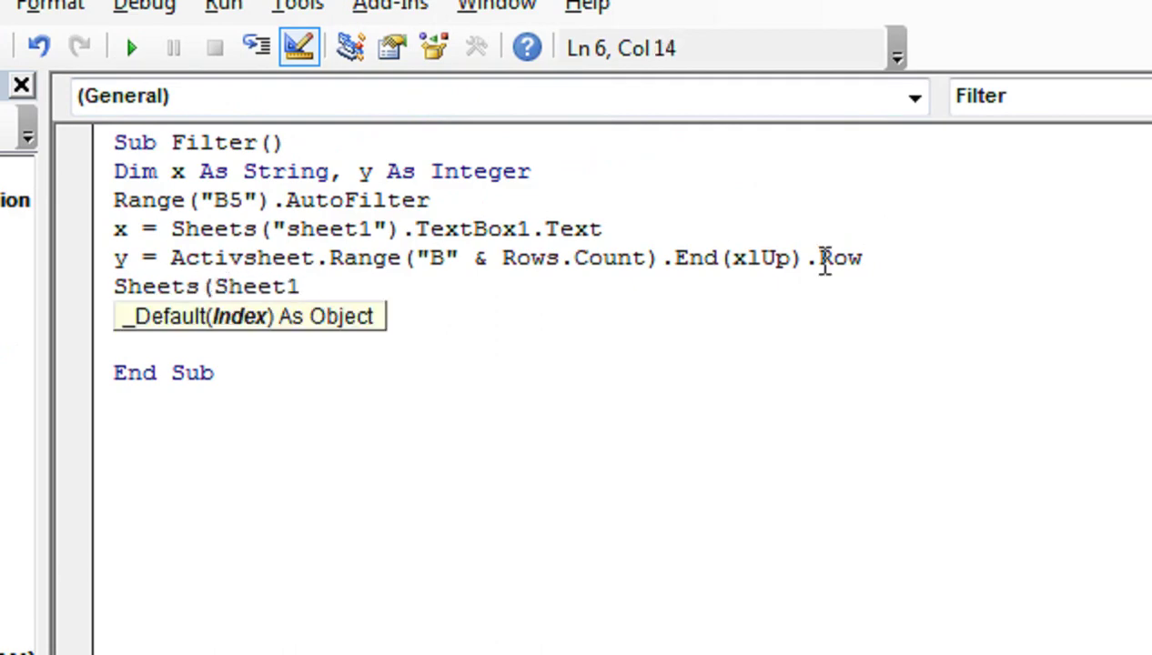
{"action": "type", "text": "\""}
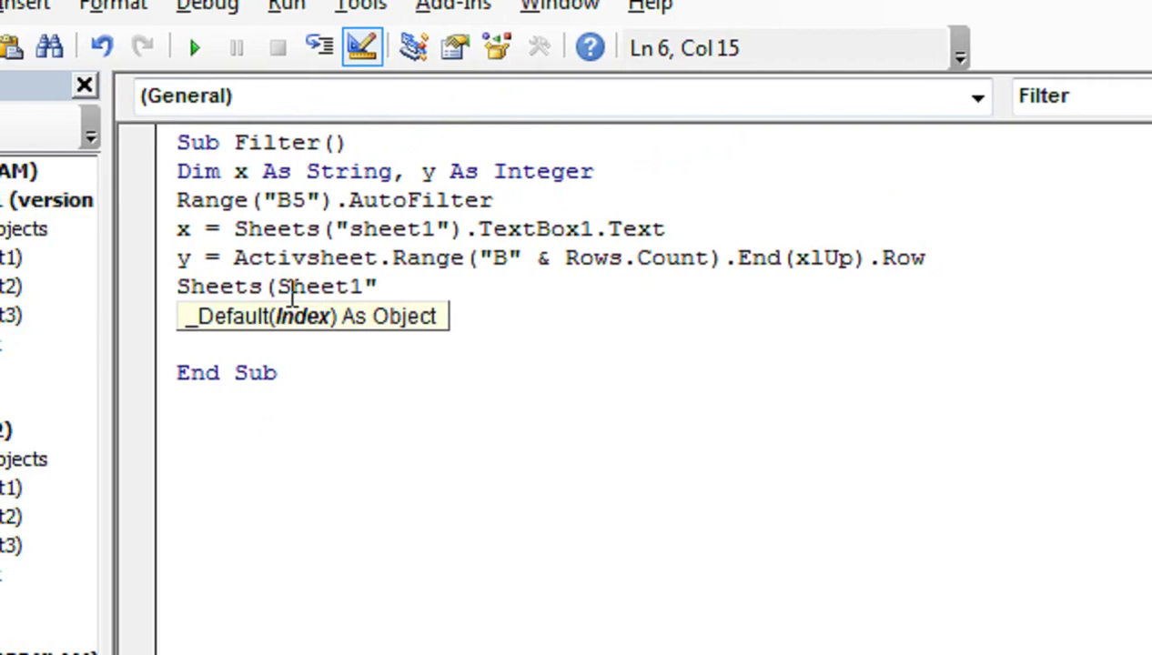
{"action": "left_click", "coordinate": [291, 296]}
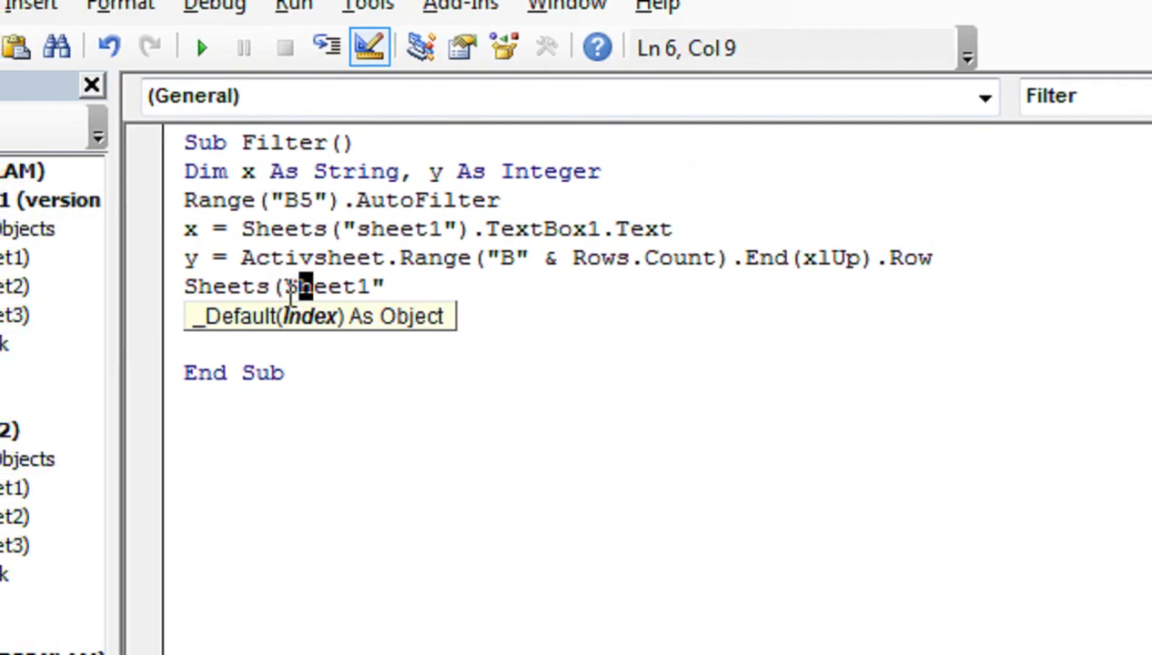
{"action": "left_click", "coordinate": [293, 296]}
{"action": "left_click", "coordinate": [290, 291]}
{"action": "type", "text": "S"}
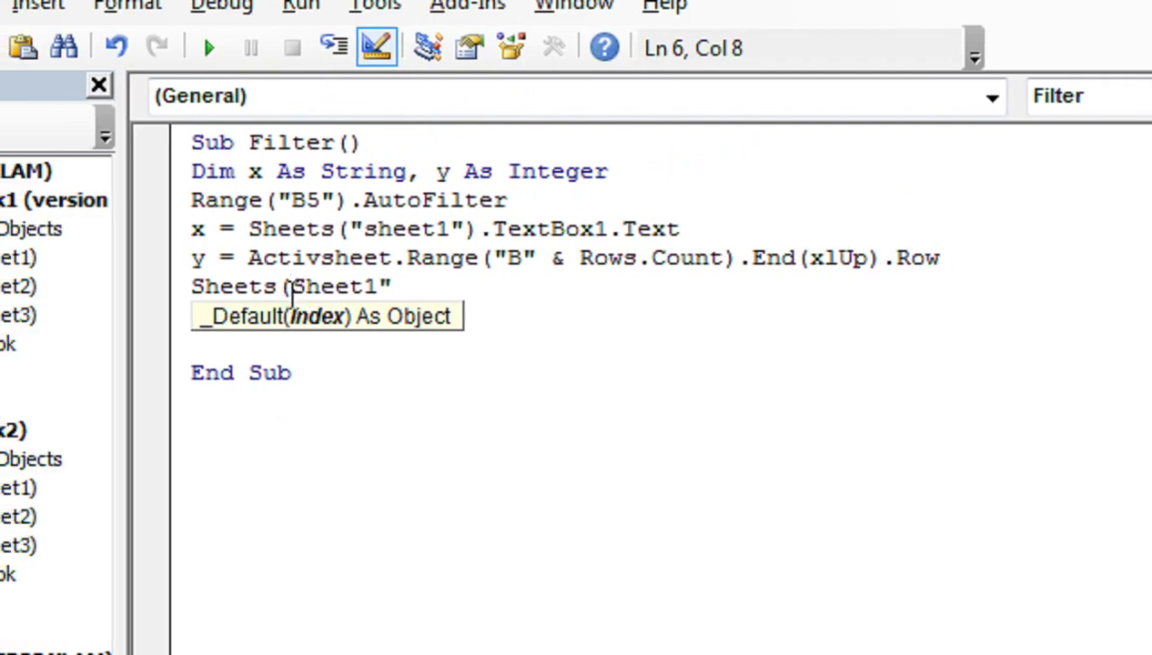
{"action": "left_click_drag", "start_coordinate": [293, 289], "coordinate": [470, 308]}
{"action": "key", "text": "BackSpace"}
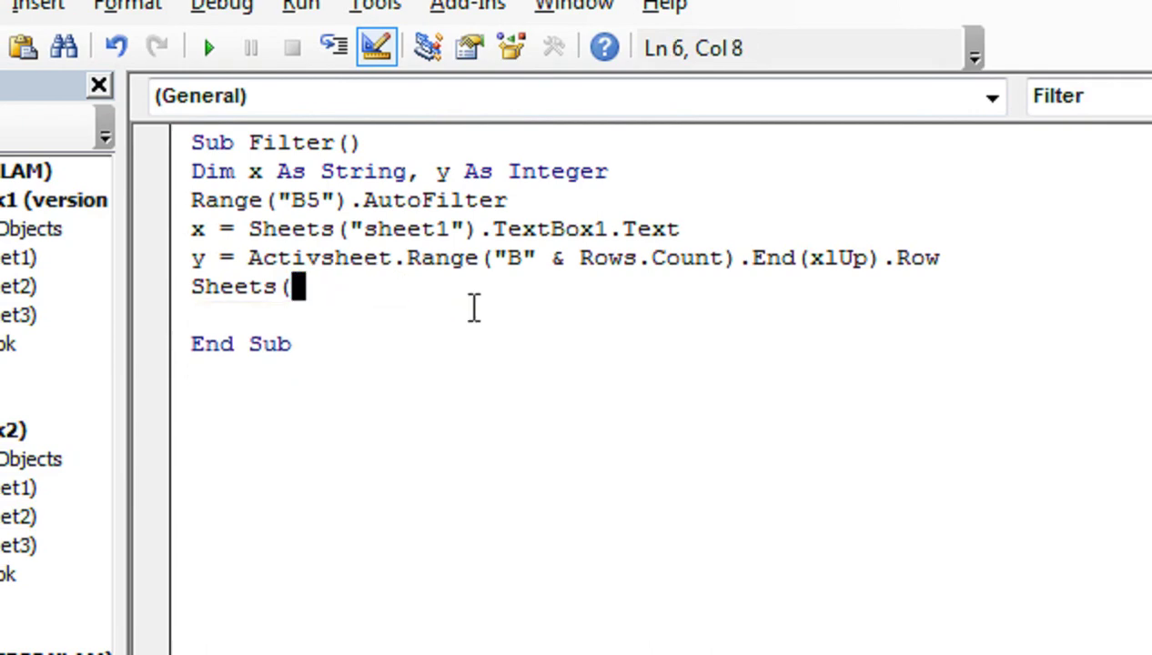
{"action": "type", "text": "\""}
{"action": "key", "text": "ctrl+z"}
{"action": "left_click", "coordinate": [495, 291]}
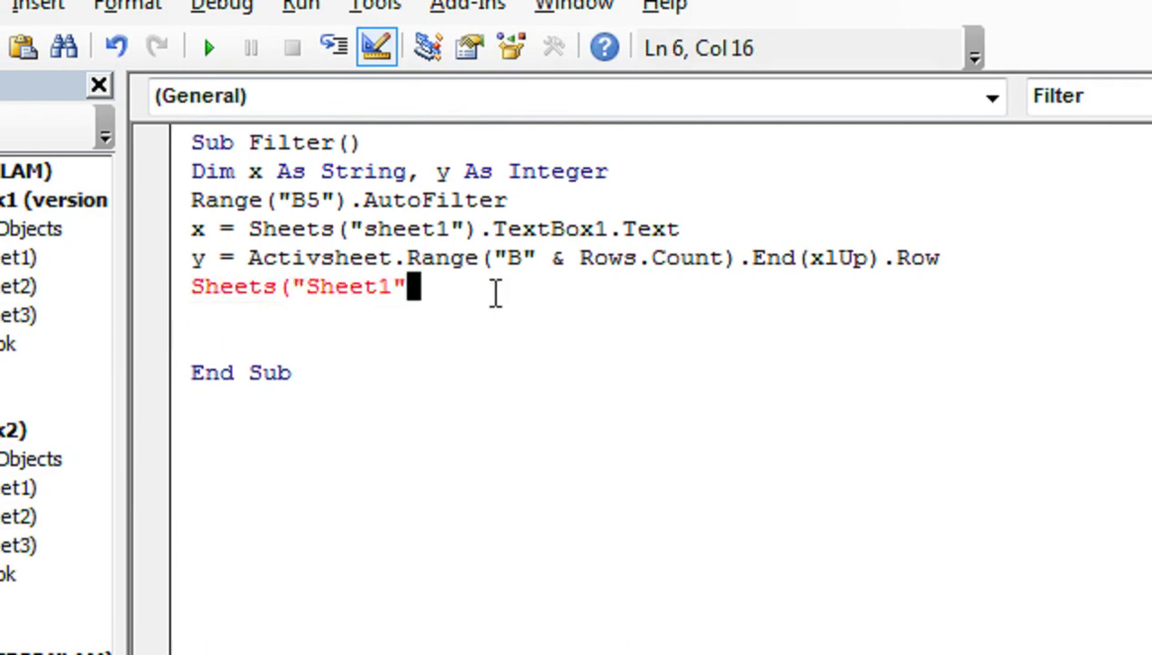
{"action": "type", "text": ")"}
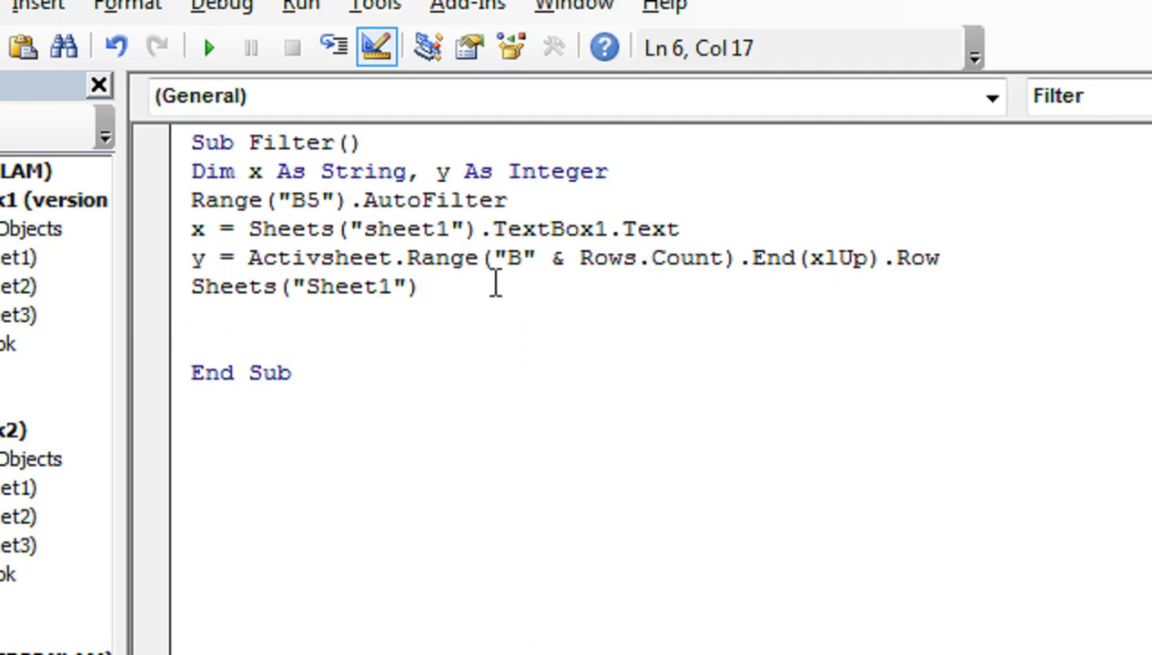
{"action": "type", "text": ".T"}
{"action": "key", "text": "BackSpace"}
Continue line 6 with Range("B5" & ":" & "c toward column C
{"action": "type", "text": "Range"}
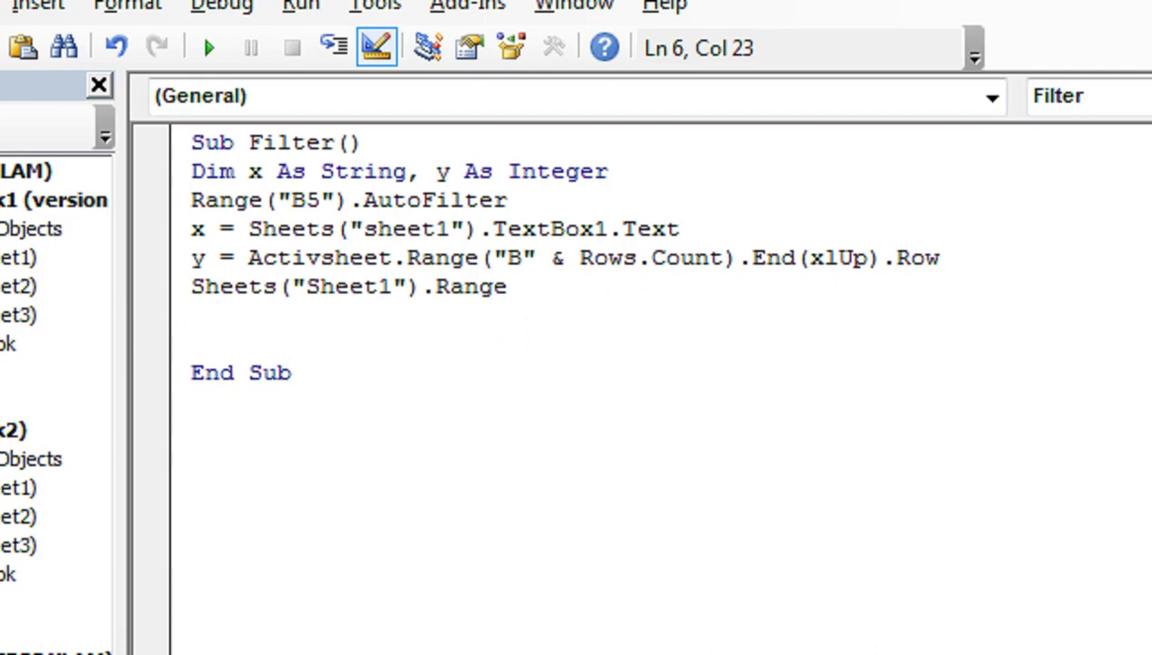
{"action": "type", "text": "(B"}
{"action": "key", "text": "BackSpace"}
{"action": "type", "text": "\":"}
{"action": "key", "text": "BackSpace"}
{"action": "type", "text": "B4"}
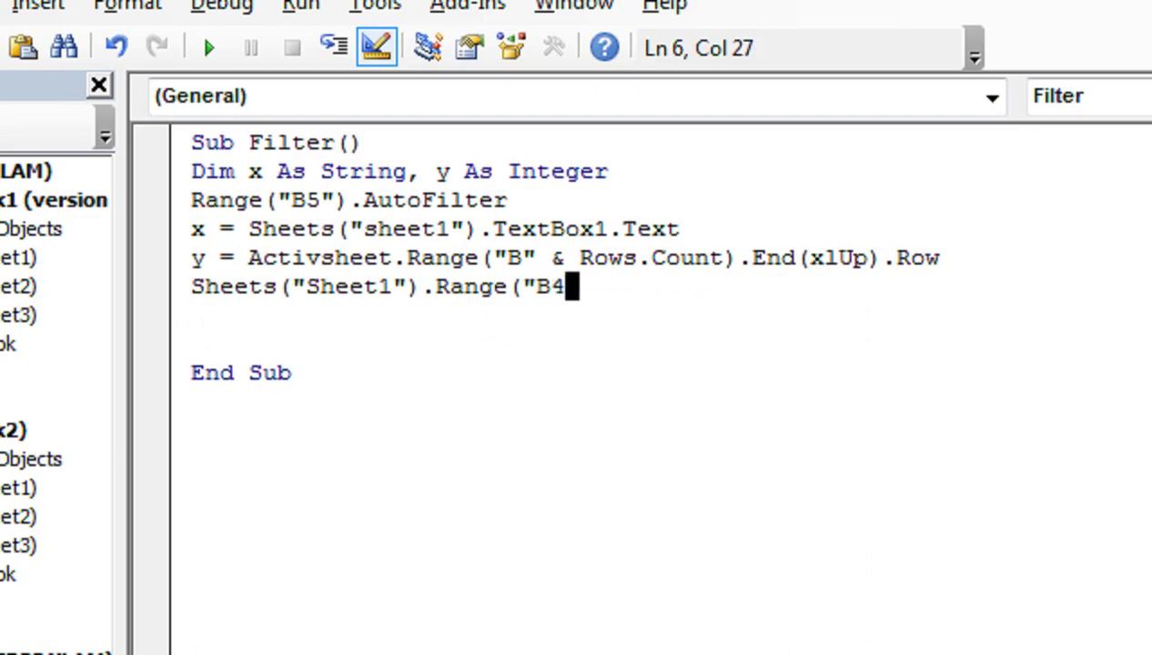
{"action": "key", "text": "BackSpace"}
{"action": "type", "text": "5\""}
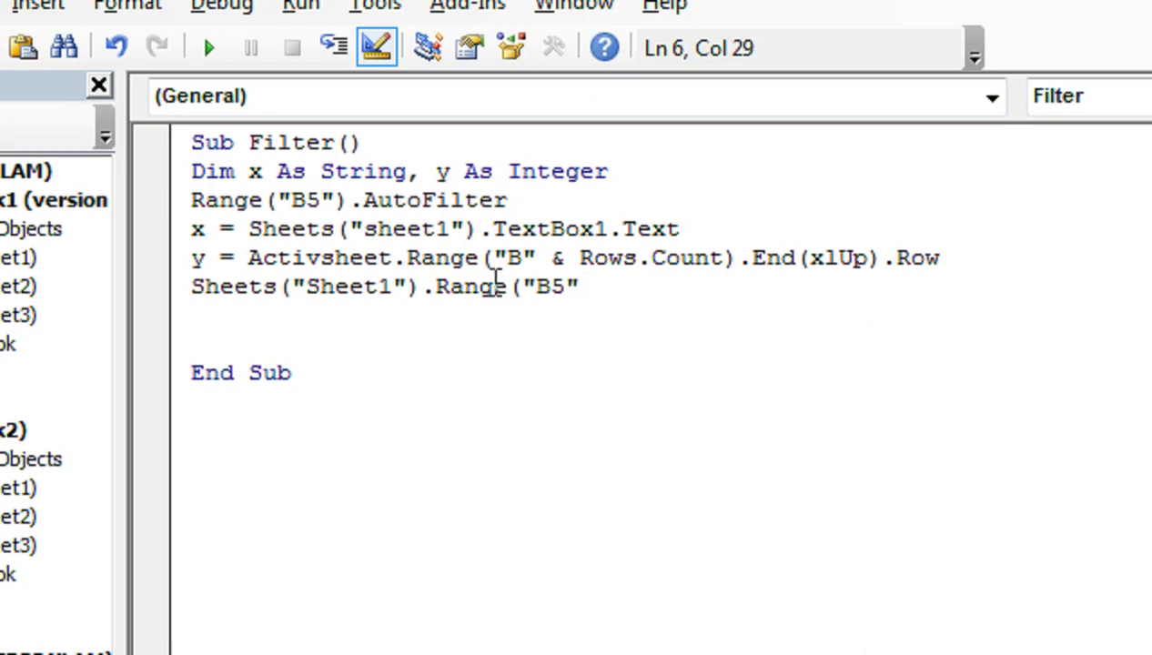
{"action": "type", "text": " &"}
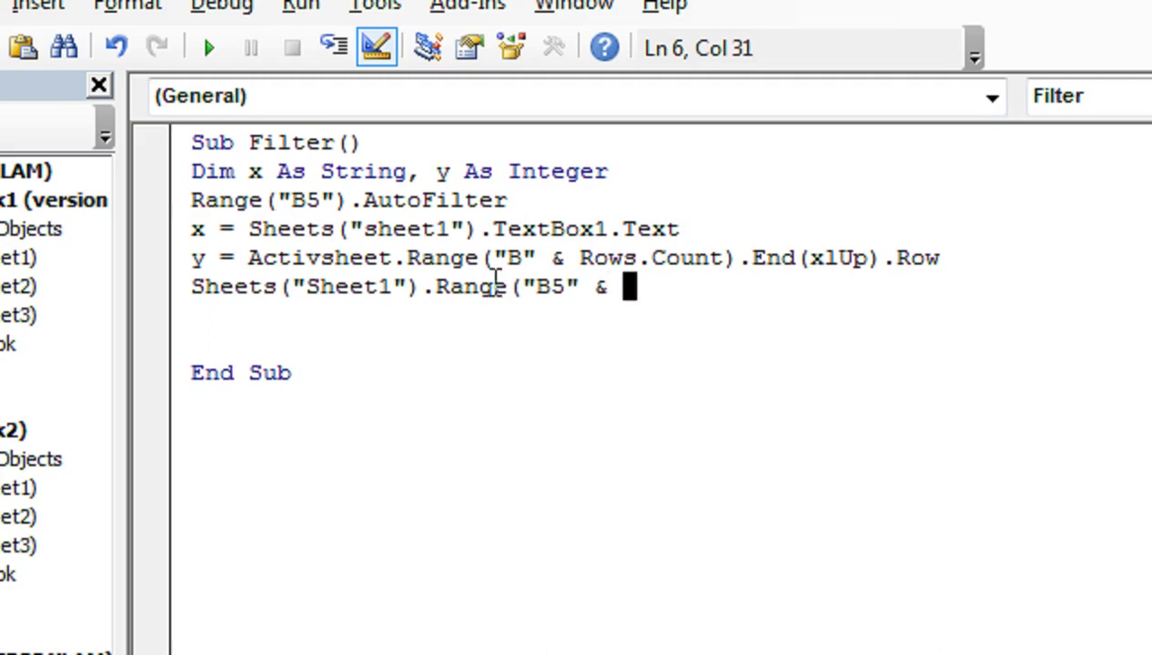
{"action": "type", "text": " \""}
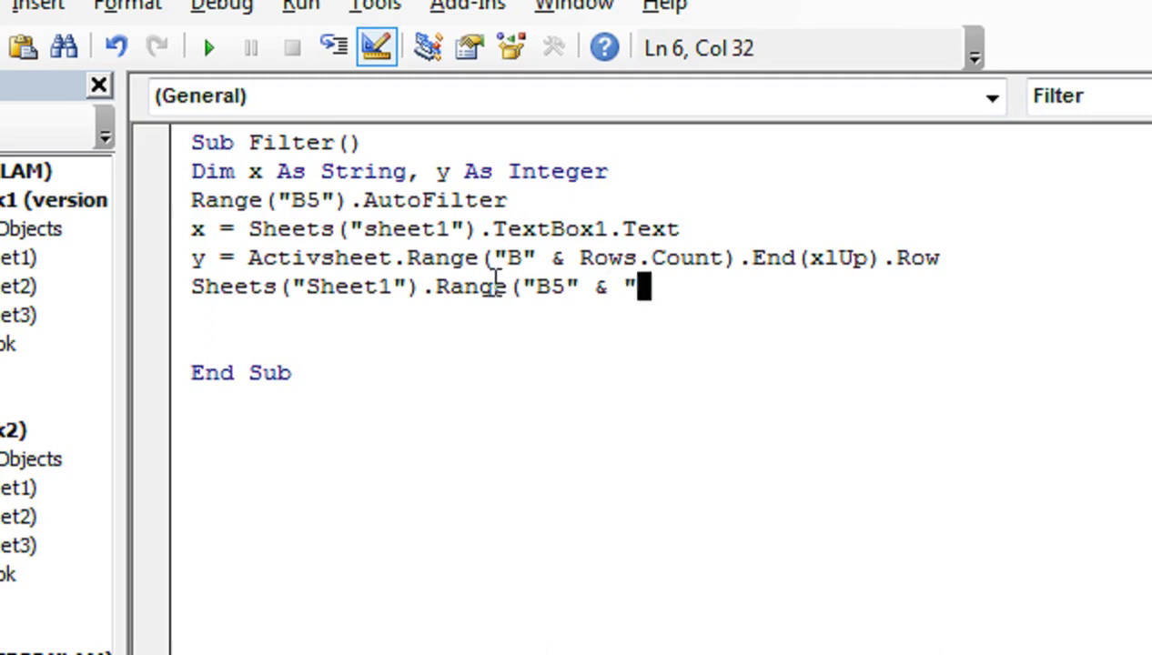
{"action": "type", "text": ":\""}
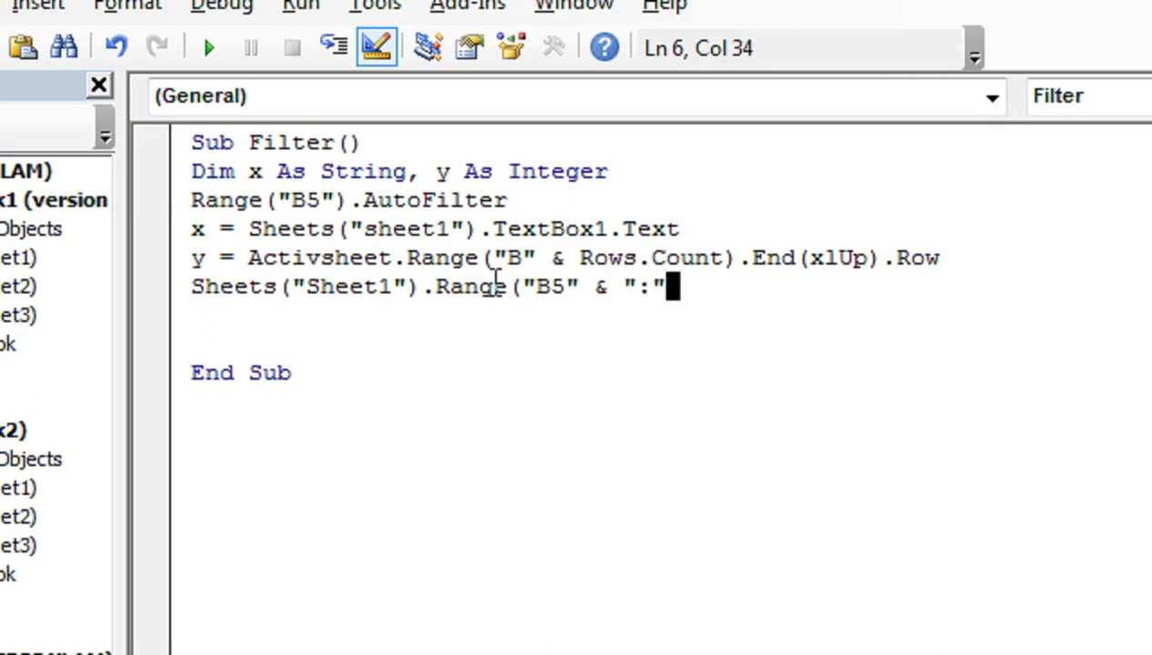
{"action": "type", "text": " &"}
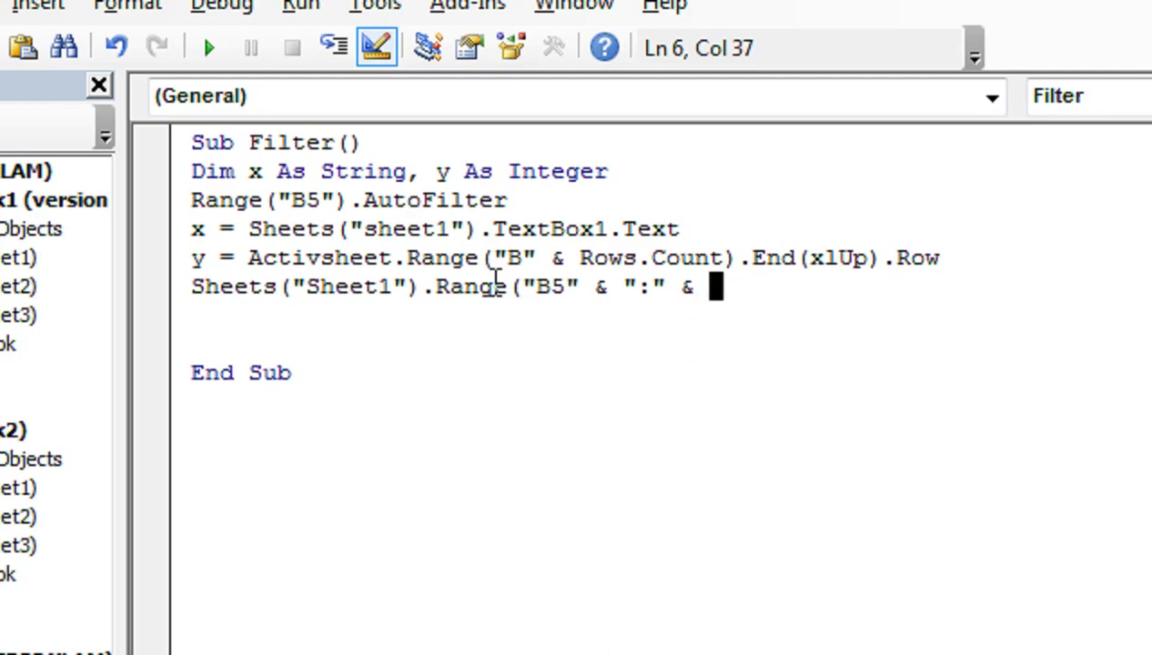
{"action": "type", "text": " \"Y"}
{"action": "key", "text": "BackSpace"}
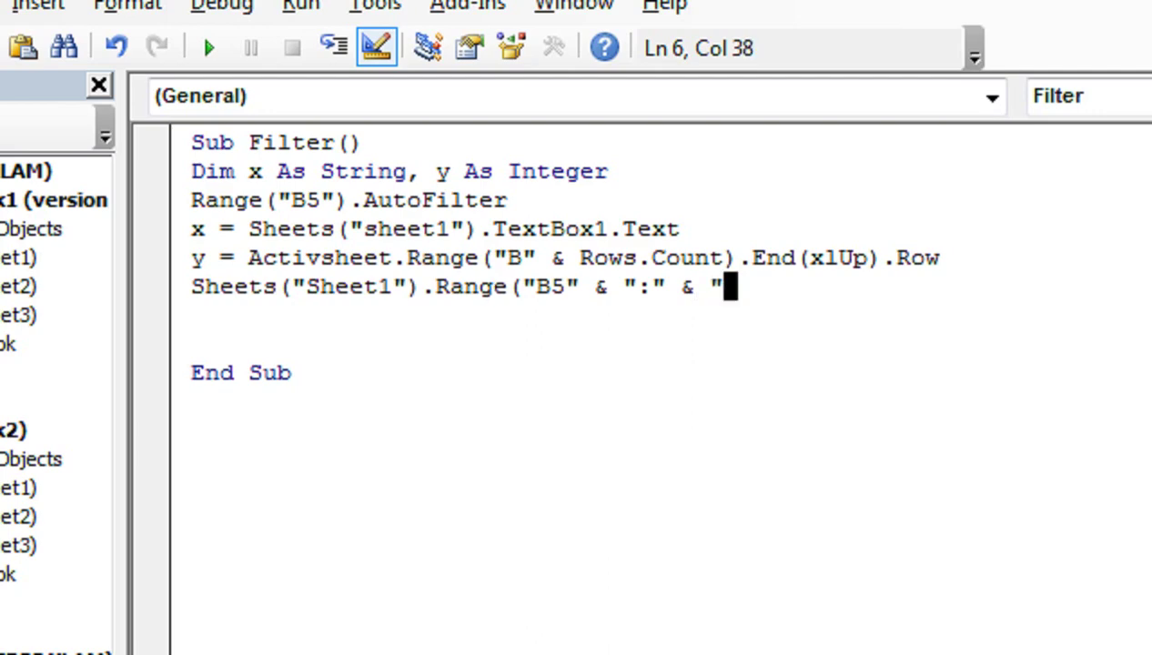
{"action": "type", "text": "c"}
{"action": "key", "text": "BackSpace"}
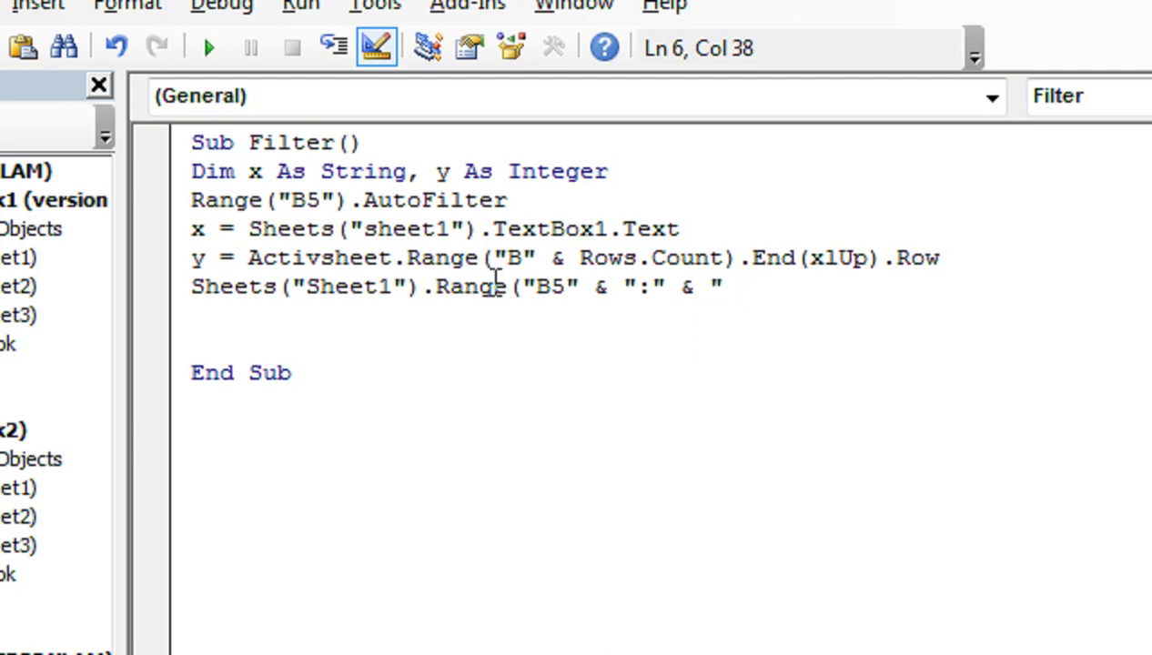
{"action": "type", "text": "c"}
{"action": "key", "text": "BackSpace"}
{"action": "type", "text": "c"}
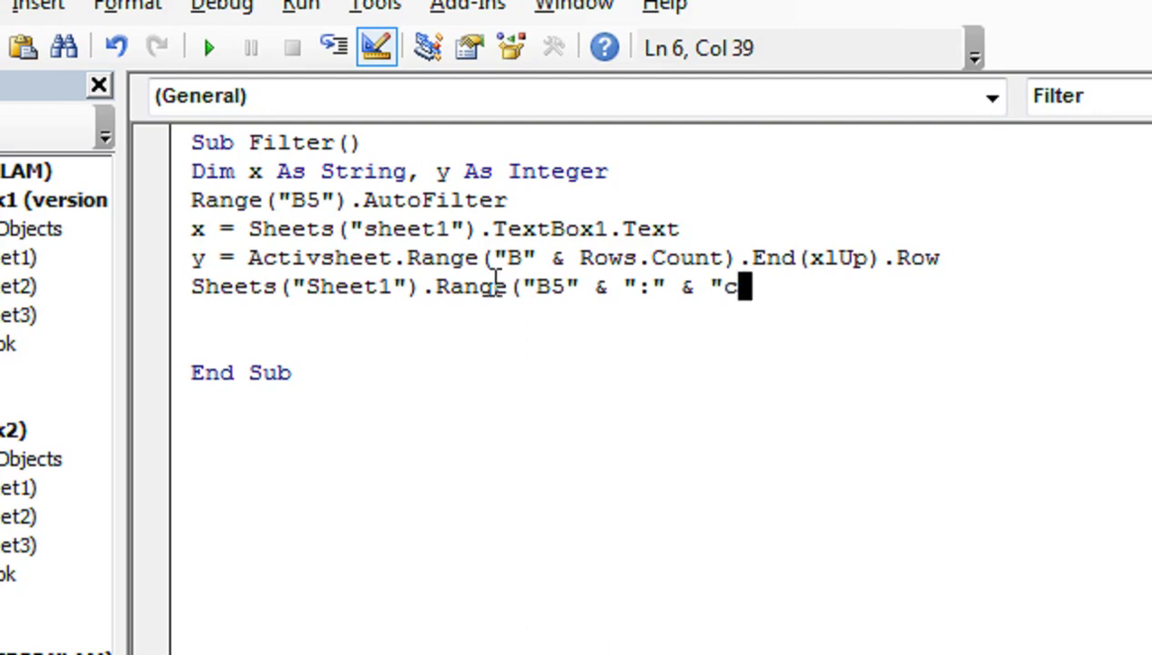
Finish line 6 with " & y).AutoFilter Field:=1, Criteria1:="*" & x & "*" and remove extra blank lines
{"action": "type", "text": "\""}
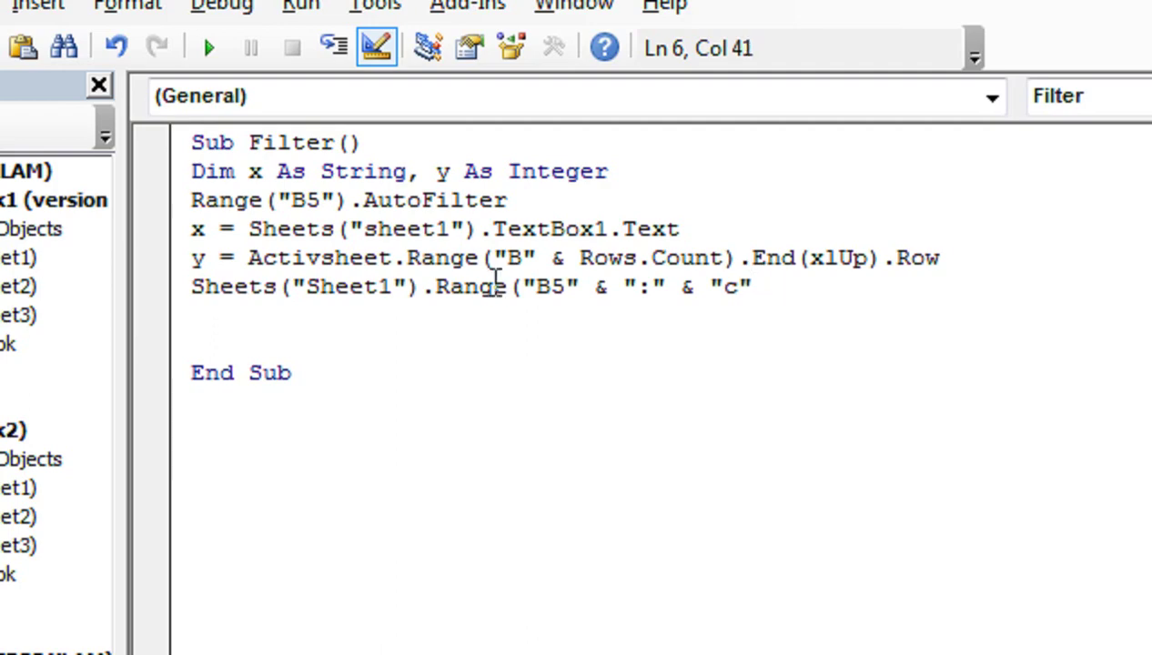
{"action": "type", "text": " &"}
{"action": "type", "text": " y"}
{"action": "type", "text": ")"}
{"action": "type", "text": ".a"}
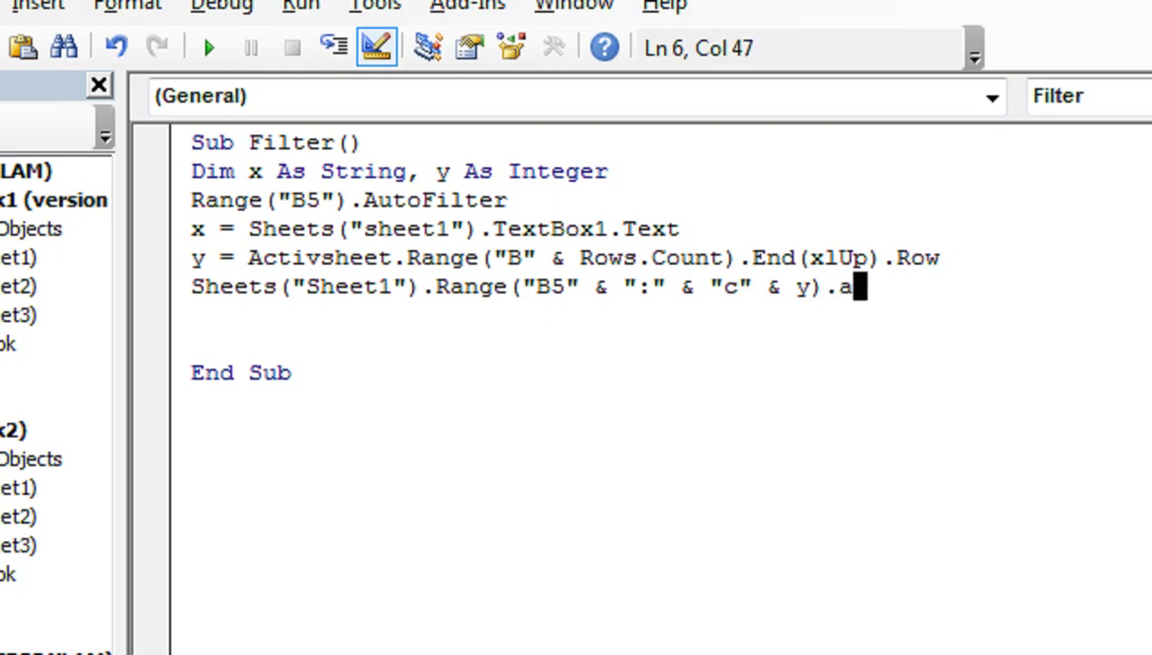
{"action": "type", "text": "ut"}
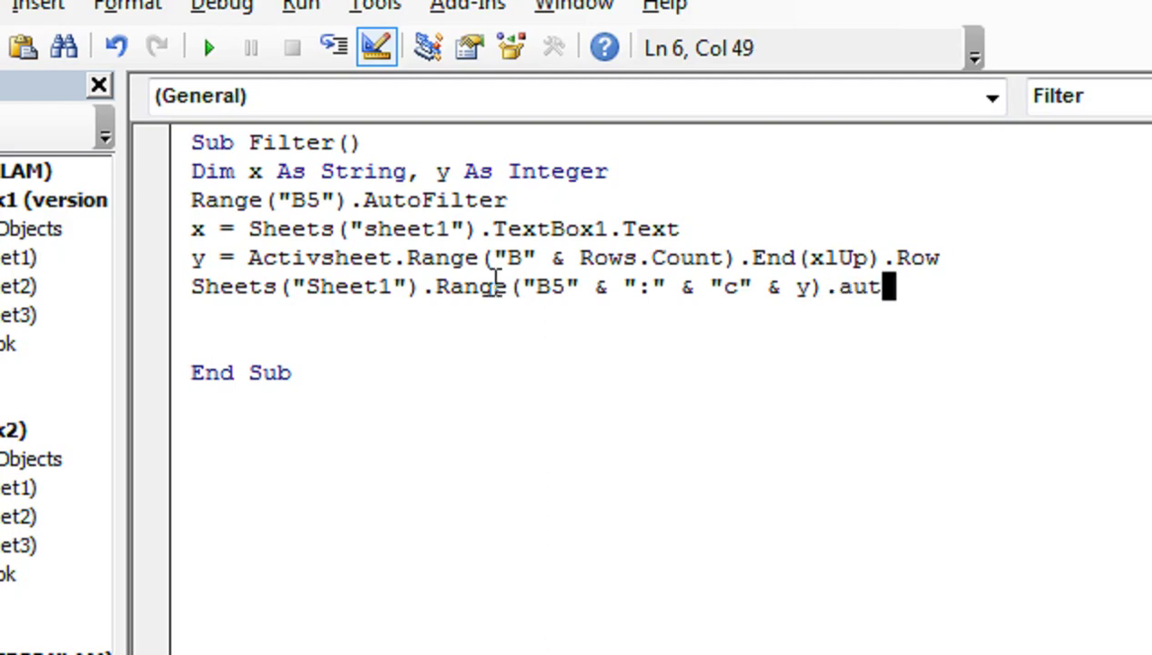
{"action": "type", "text": "o"}
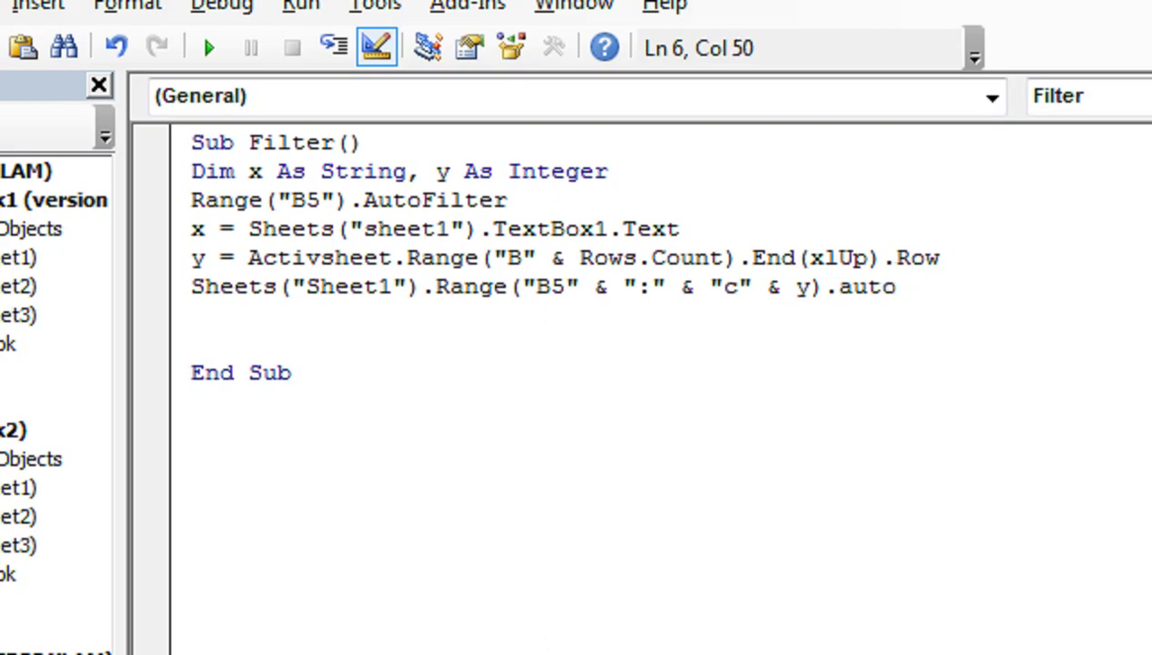
{"action": "type", "text": "filte"}
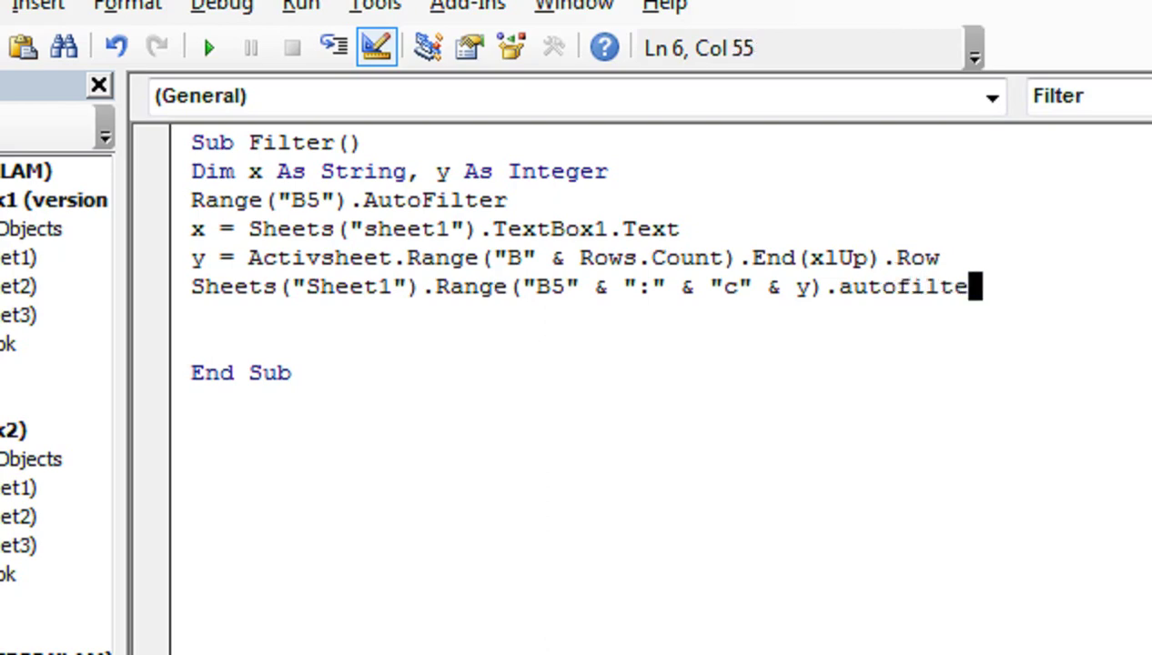
{"action": "type", "text": "r"}
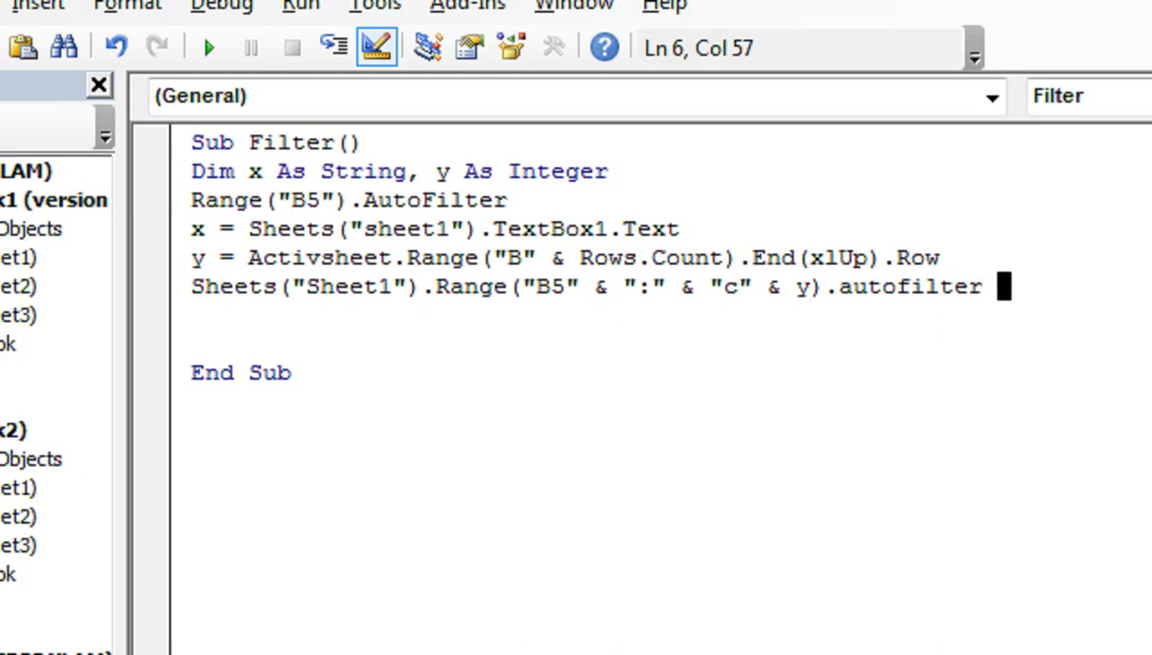
{"action": "type", "text": " F"}
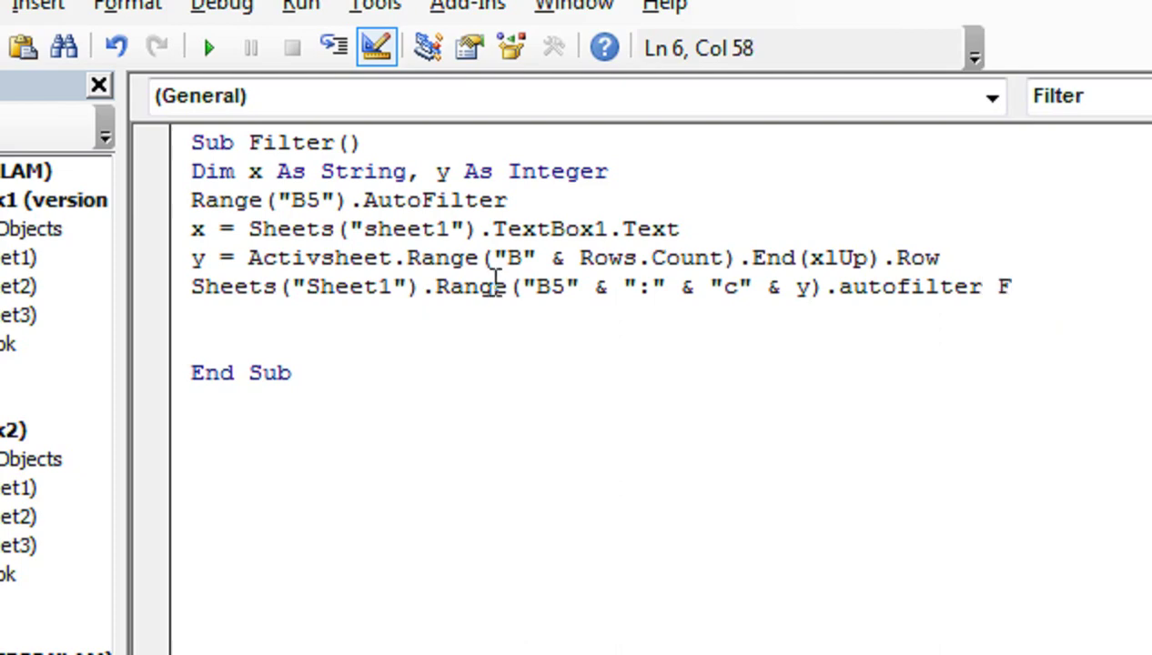
{"action": "type", "text": "iel"}
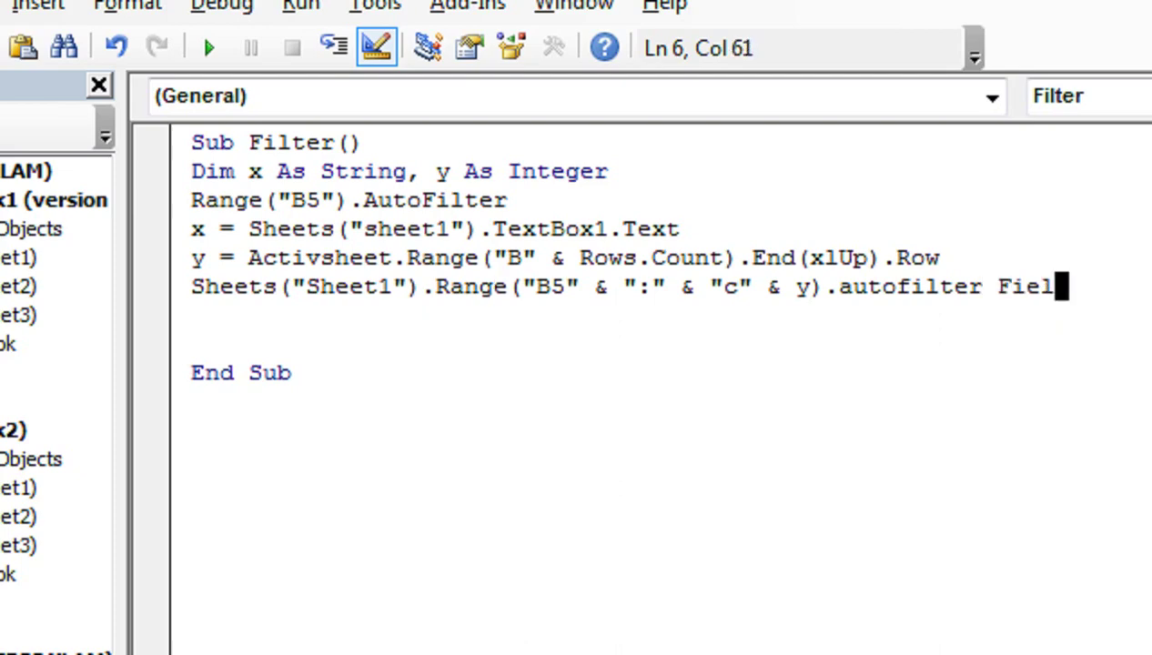
{"action": "type", "text": "d:"}
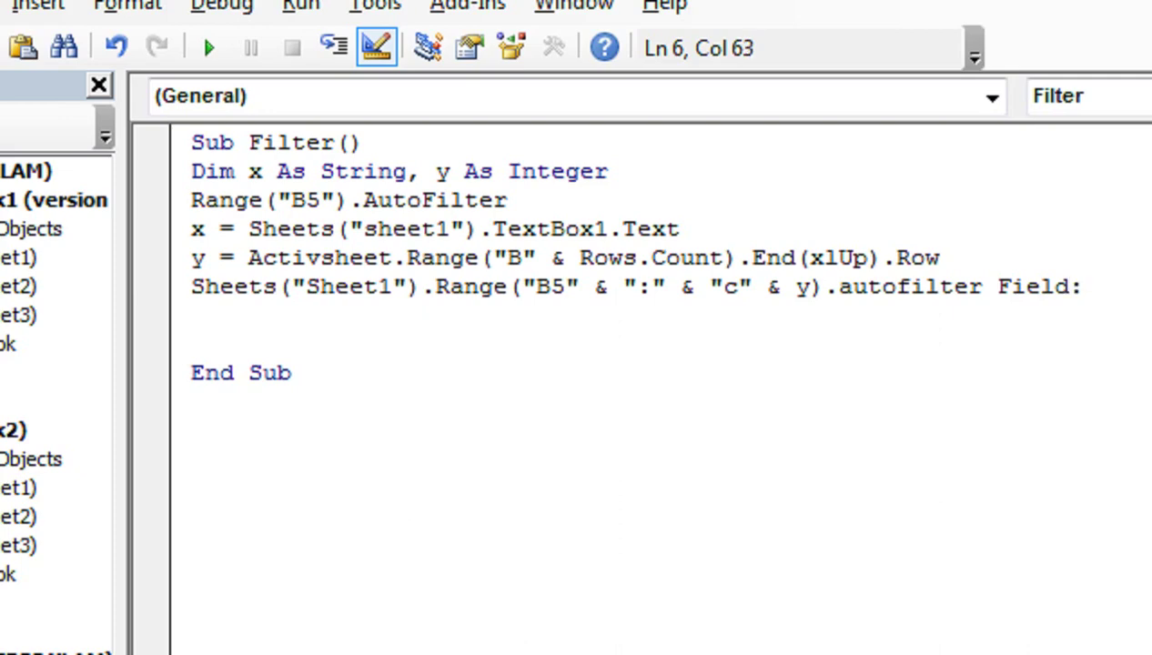
{"action": "type", "text": "=1"}
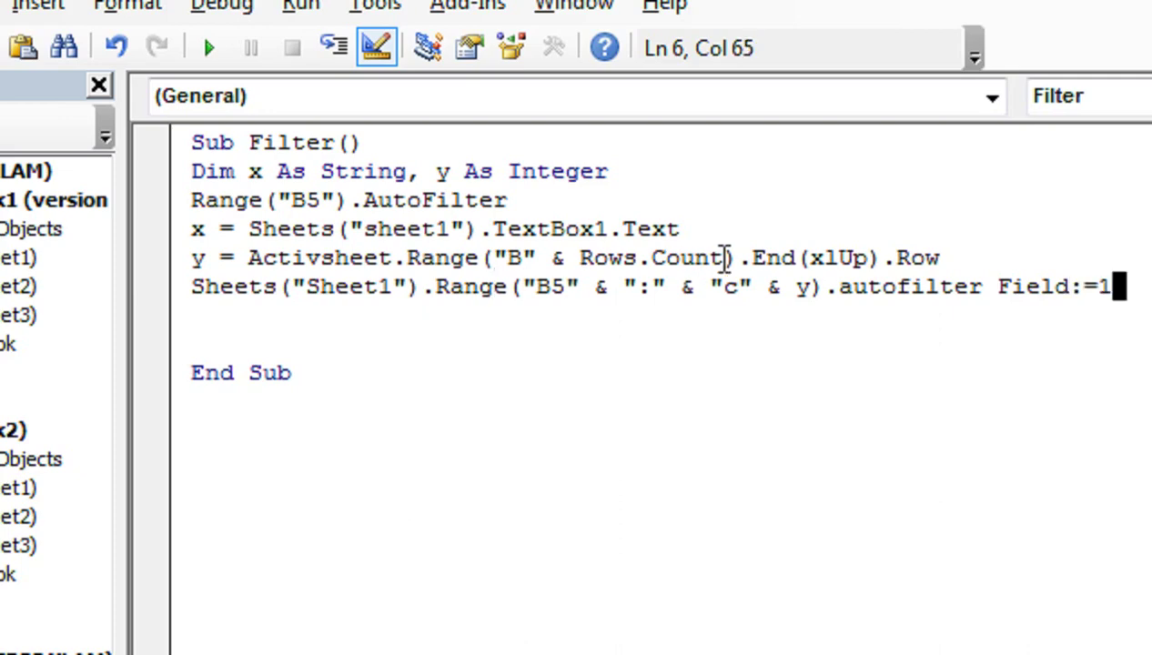
{"action": "type", "text": ", C"}
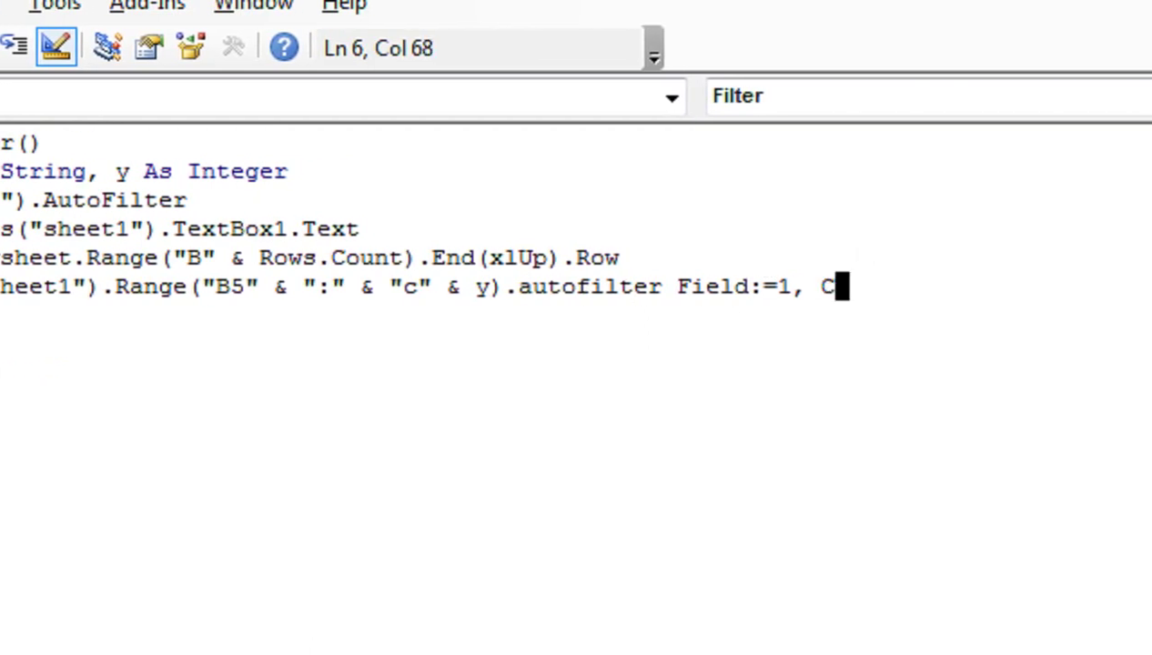
{"action": "type", "text": "riteria"}
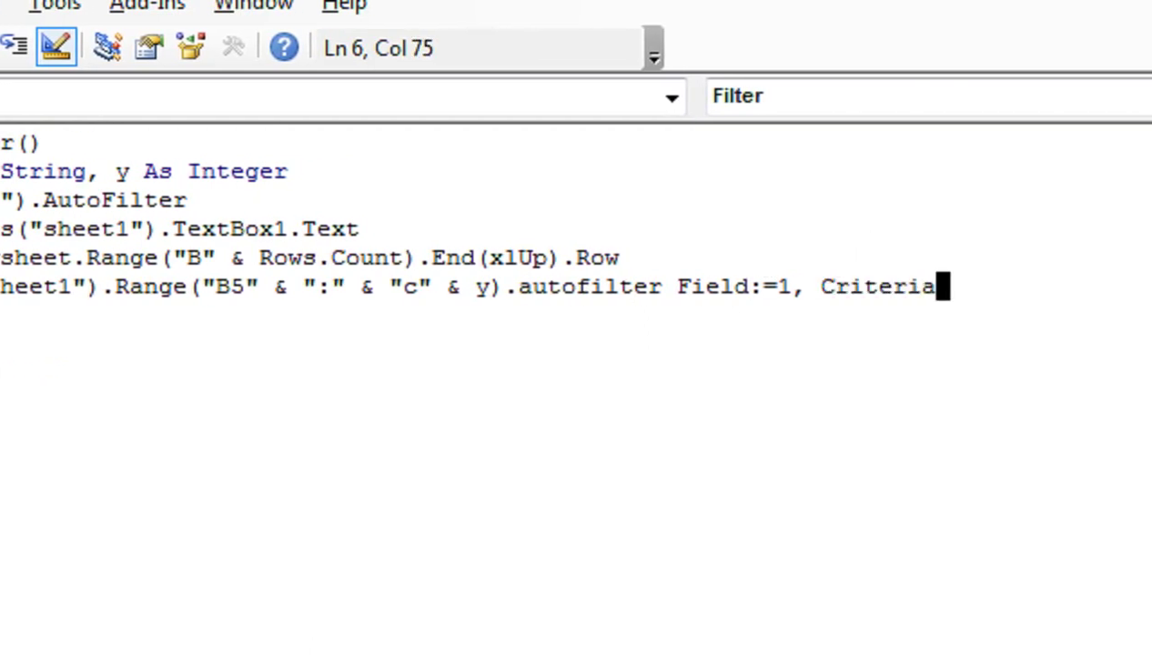
{"action": "type", "text": "1"}
{"action": "type", "text": ":= "}
{"action": "type", "text": "\""}
{"action": "type", "text": "*\" "}
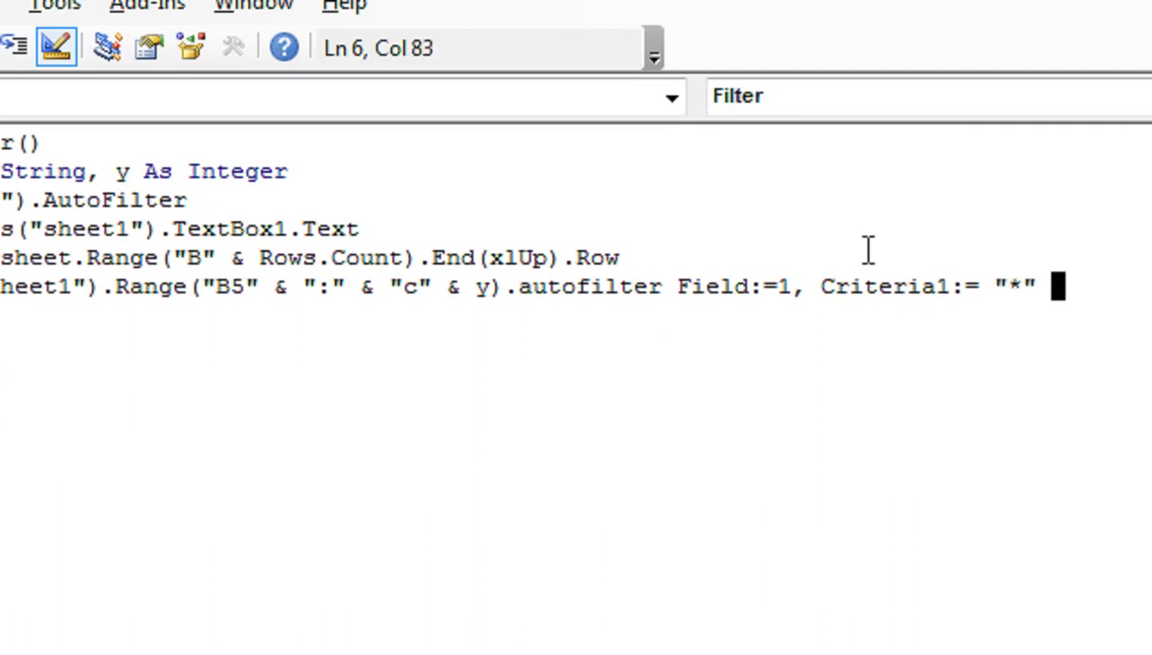
{"action": "type", "text": "& "}
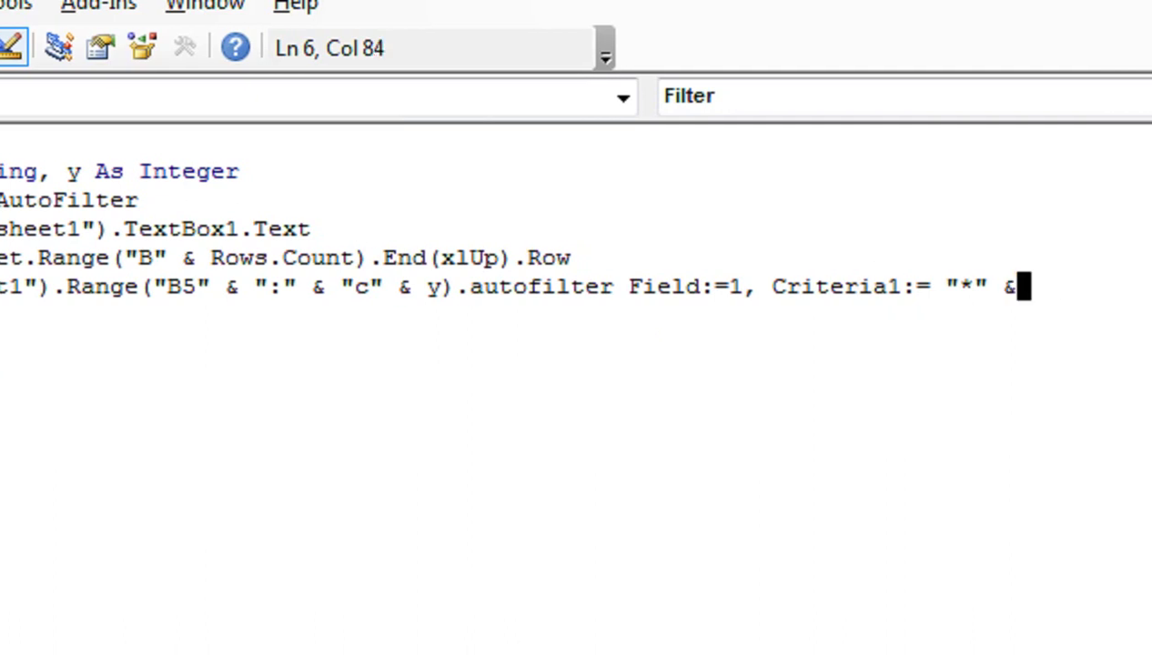
{"action": "type", "text": "X"}
{"action": "key", "text": "BackSpace"}
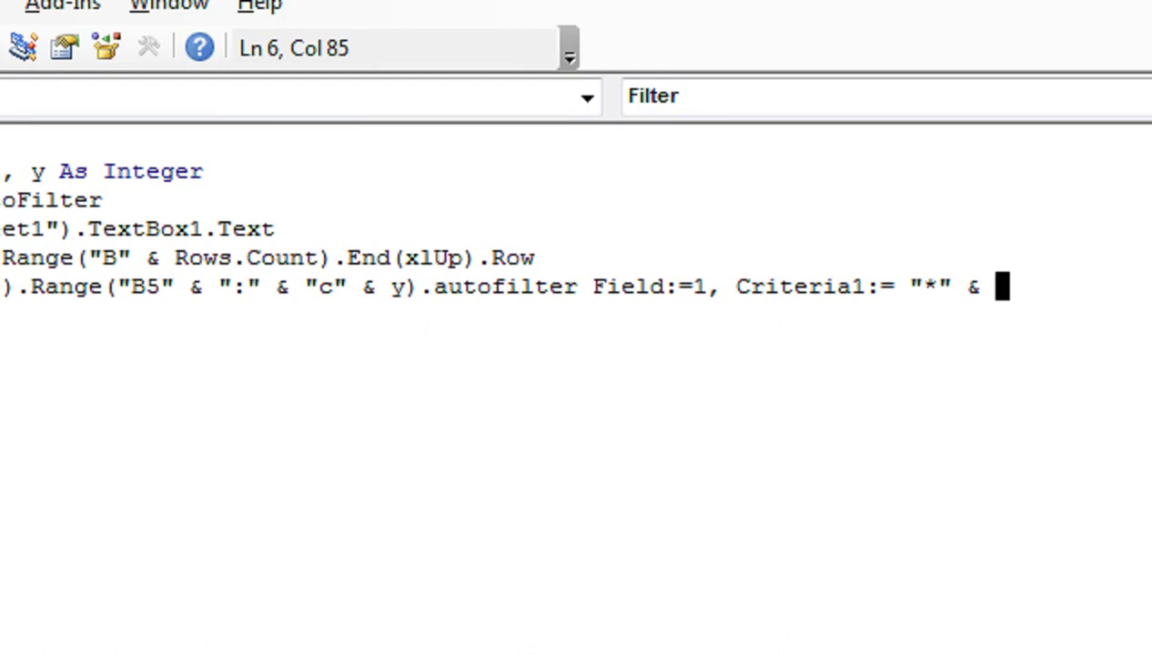
{"action": "type", "text": "x"}
{"action": "type", "text": "\""}
{"action": "key", "text": "BackSpace"}
{"action": "type", "text": "&"}
{"action": "type", "text": " \""}
{"action": "type", "text": "*"}
{"action": "type", "text": "\""}
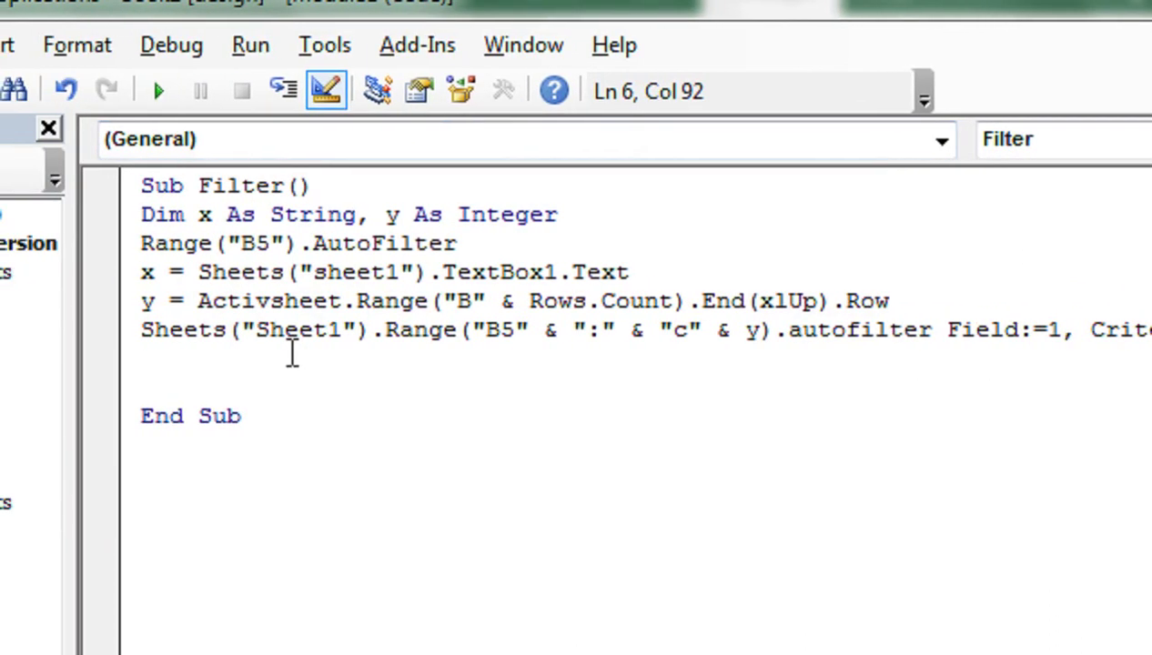
{"action": "key", "text": "Return"}
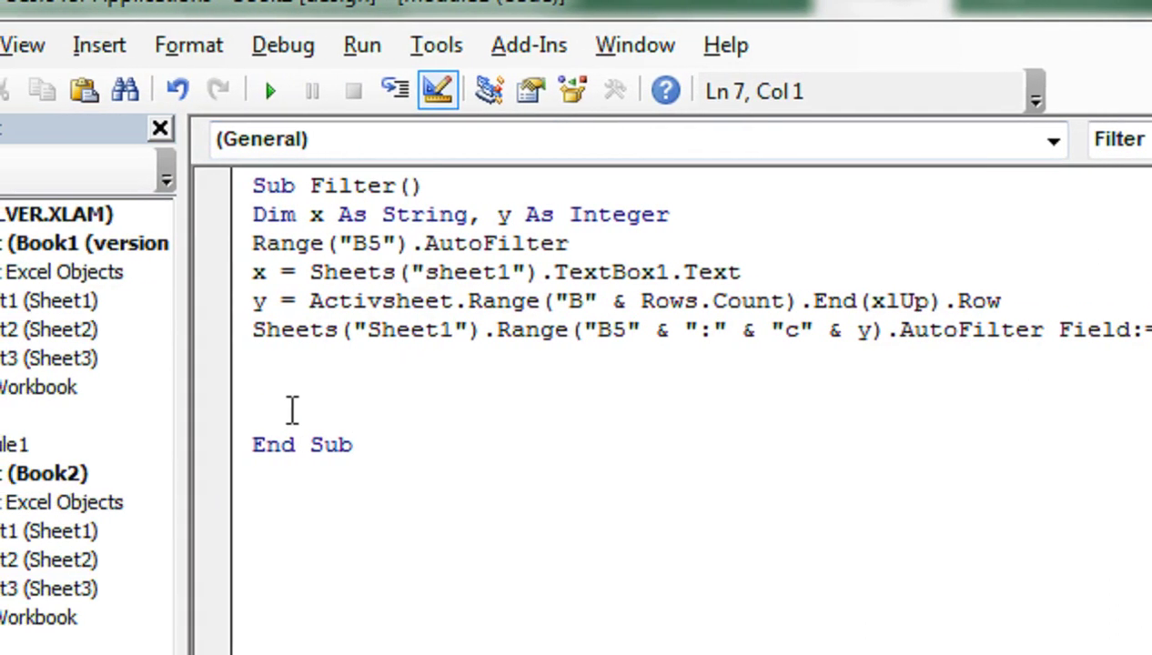
{"action": "left_click", "coordinate": [290, 416]}
{"action": "key", "text": "BackSpace"}
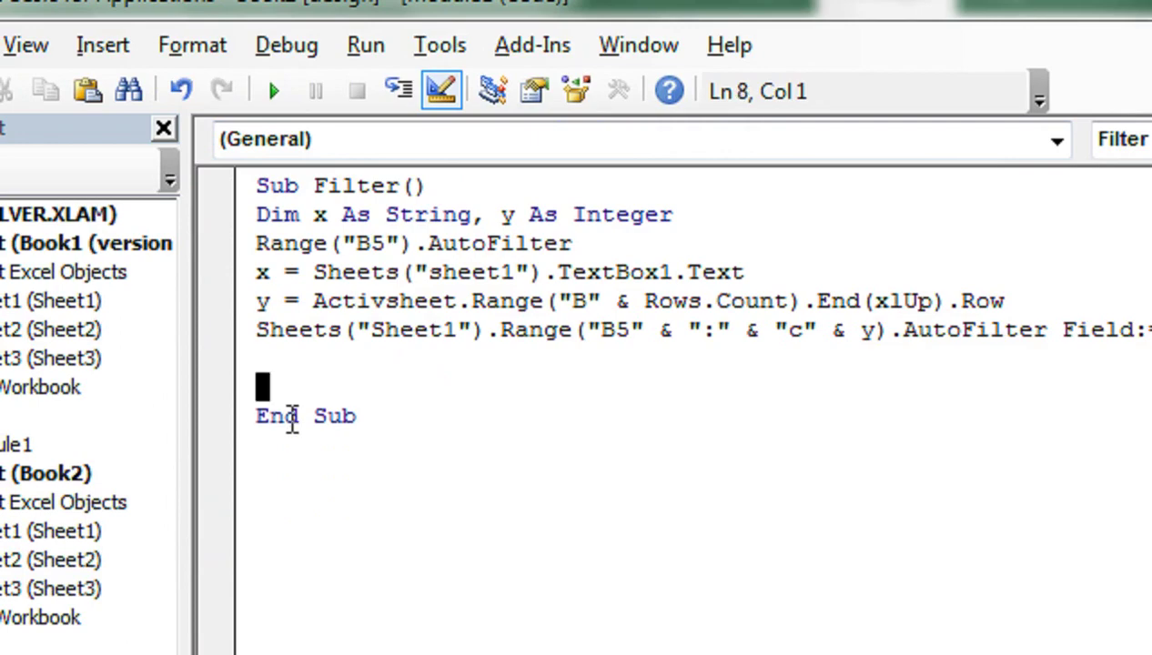
{"action": "key", "text": "BackSpace"}
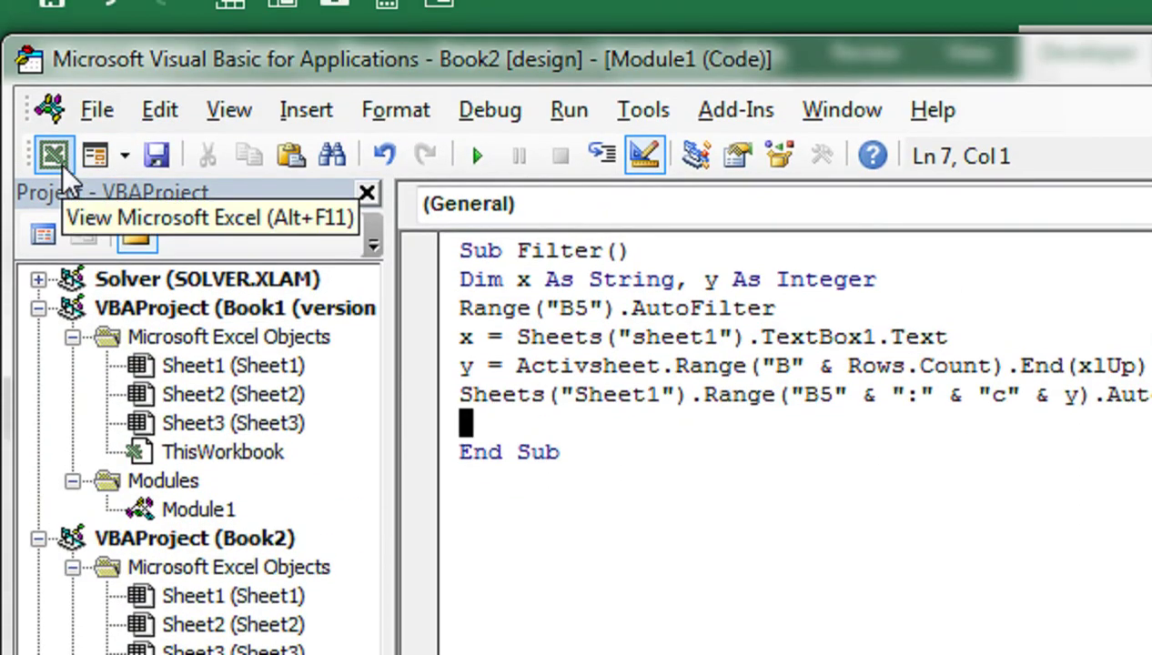
Back in Excel, use View Code on the Filter button to open its CommandButton1_Click procedure
{"action": "left_click", "coordinate": [53, 119]}
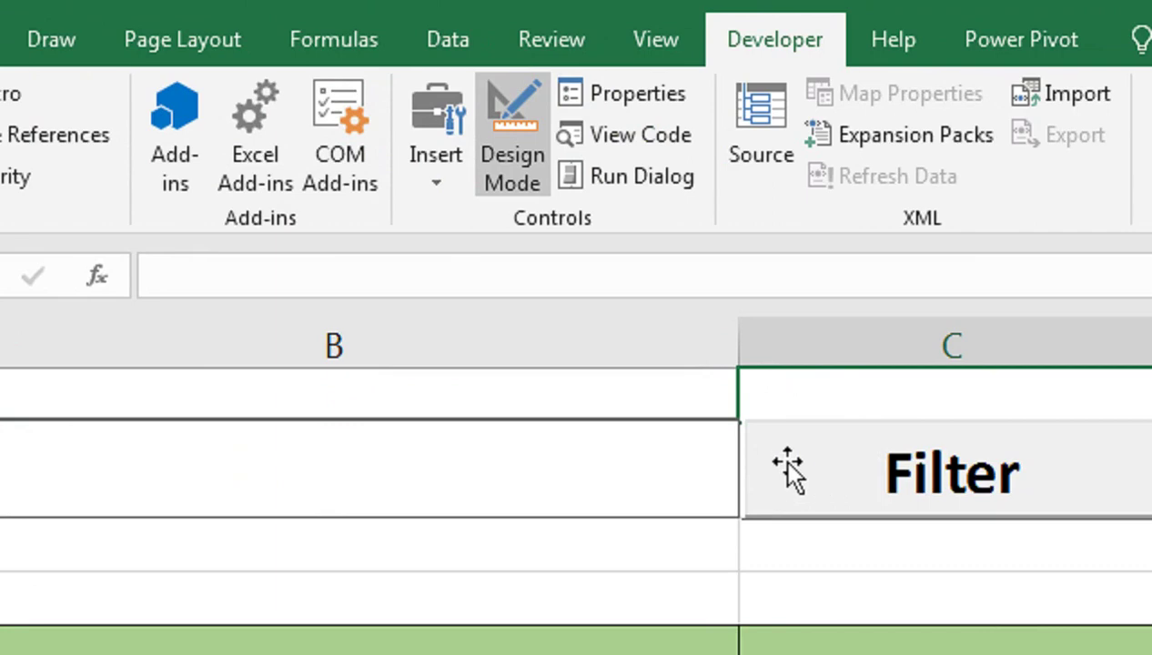
{"action": "right_click", "coordinate": [788, 458]}
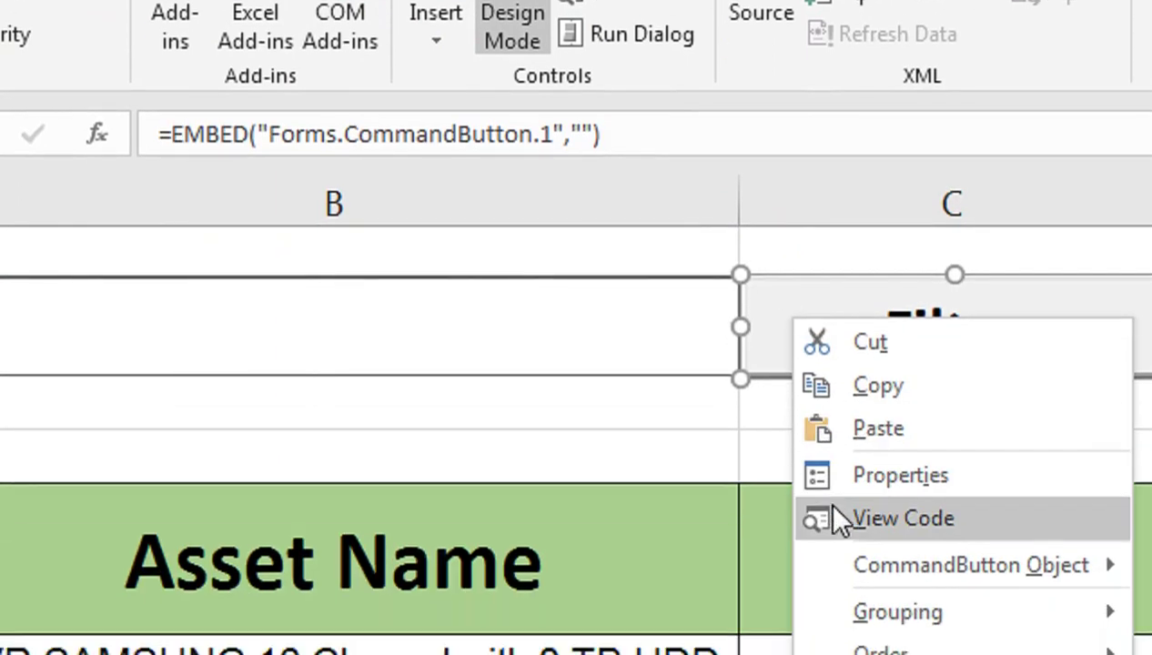
{"action": "left_click", "coordinate": [833, 506]}
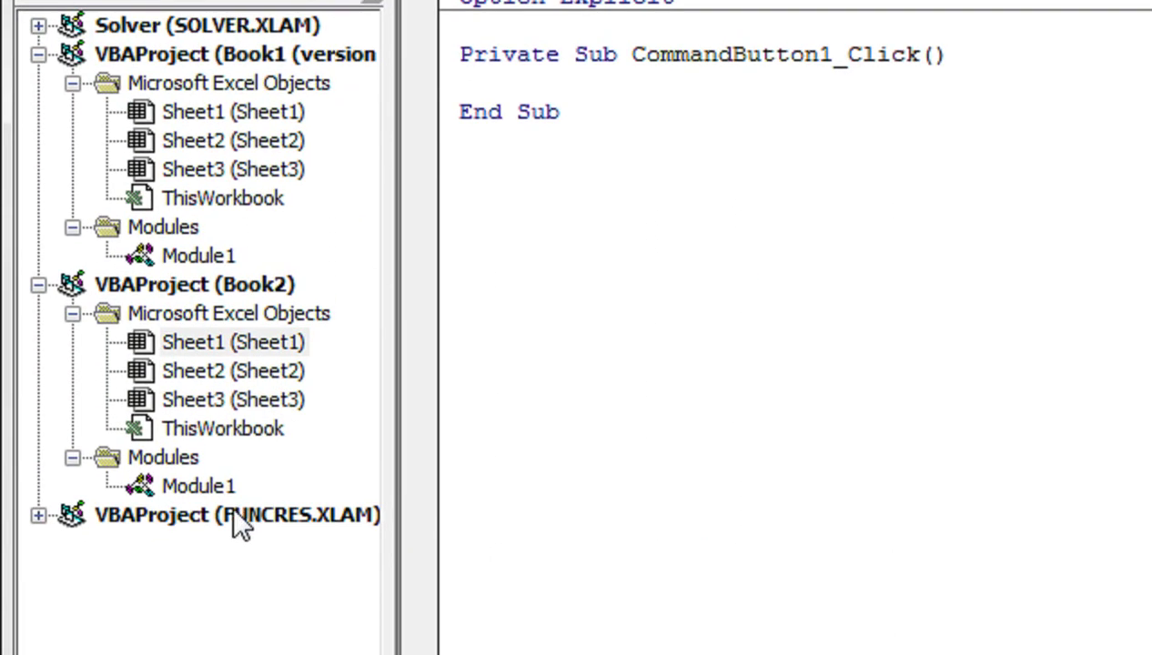
Check Module1, then enter Call Filter in Sheet1's CommandButton1_Click procedure
{"action": "left_click", "coordinate": [210, 549]}
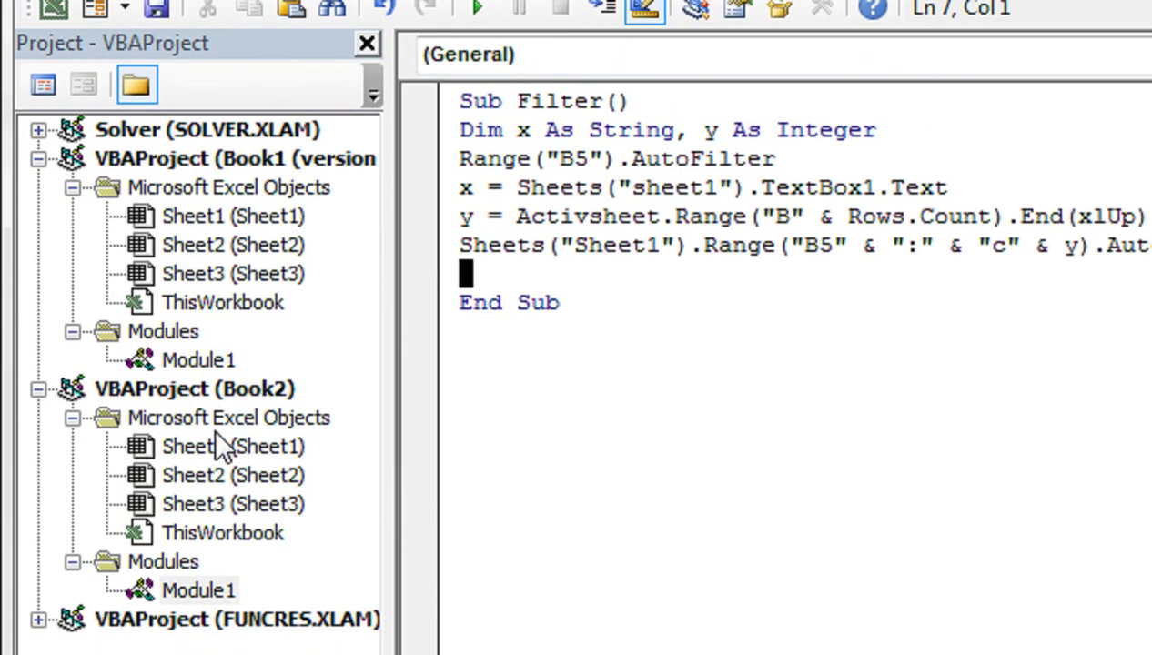
{"action": "double_click", "coordinate": [237, 495]}
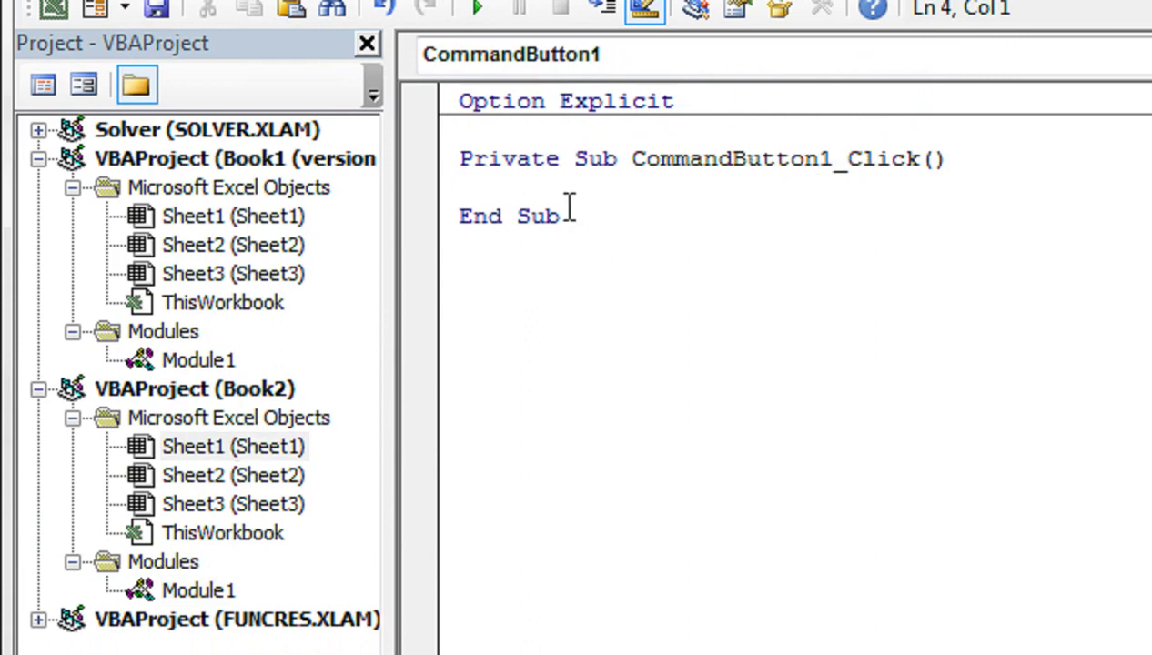
{"action": "type", "text": "c"}
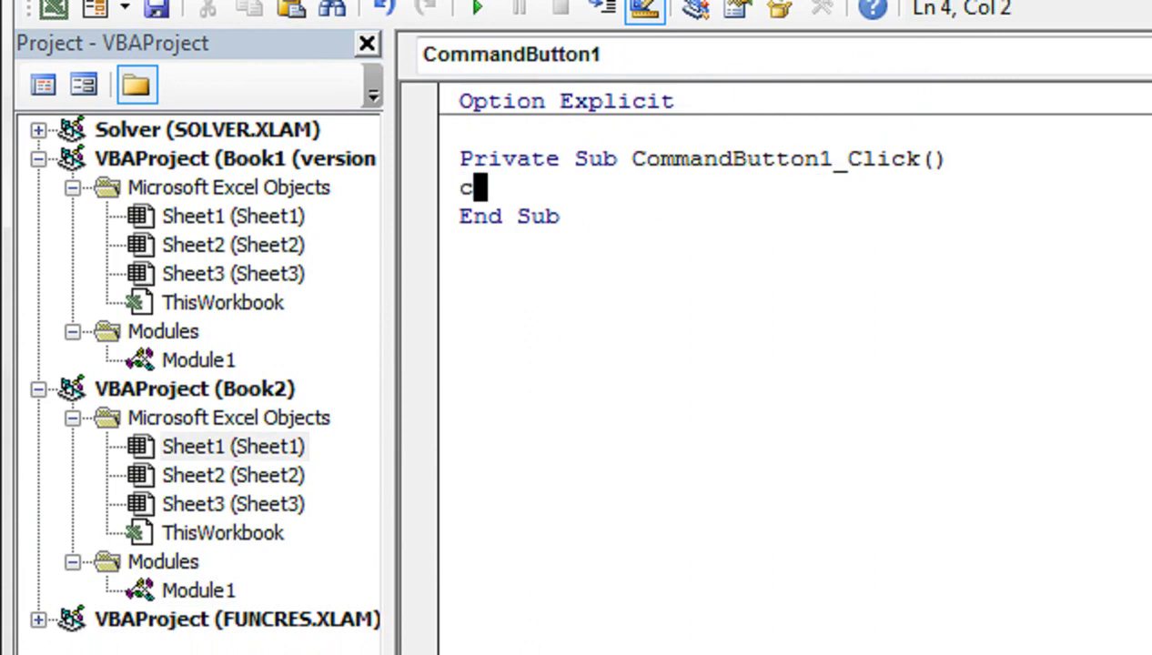
{"action": "key", "text": "BackSpace"}
{"action": "type", "text": "C"}
{"action": "type", "text": "all "}
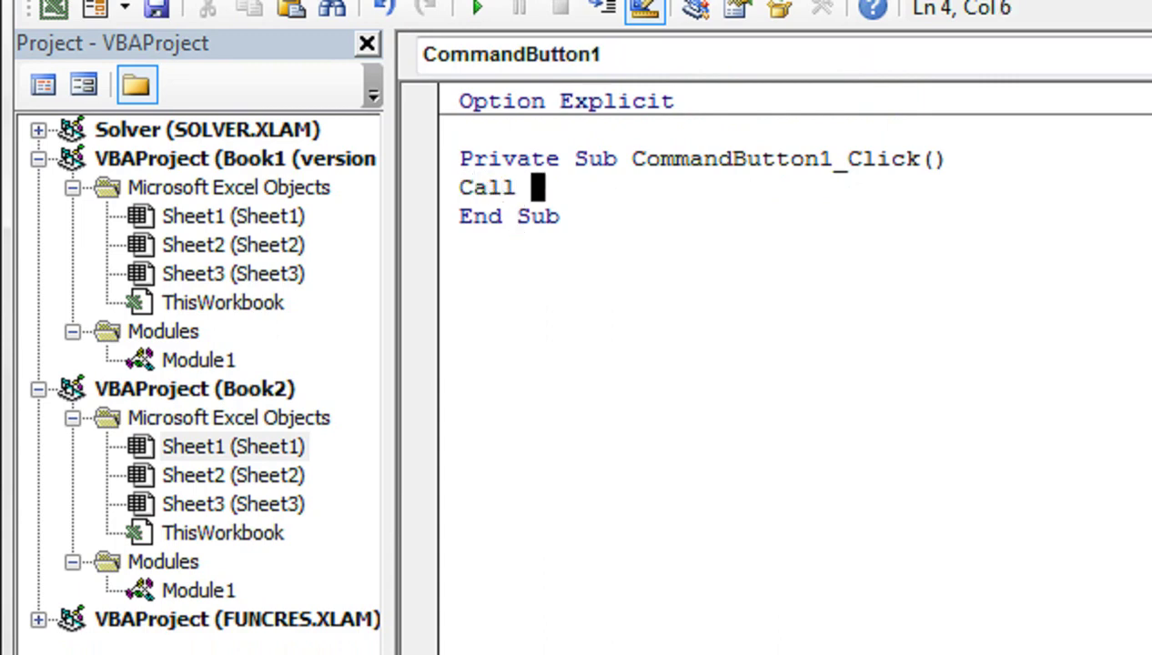
{"action": "type", "text": "Filter"}
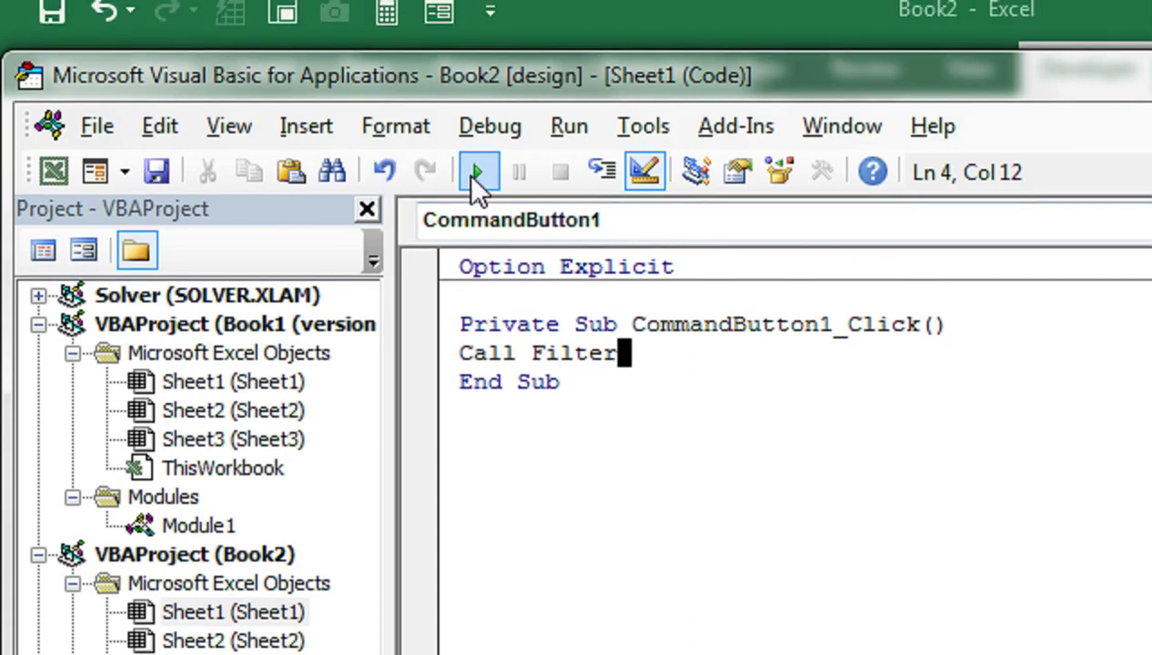
Test-run the code, dismiss the run-time error and Macros list, and reopen Module1's Filter code
{"action": "left_click", "coordinate": [475, 173]}
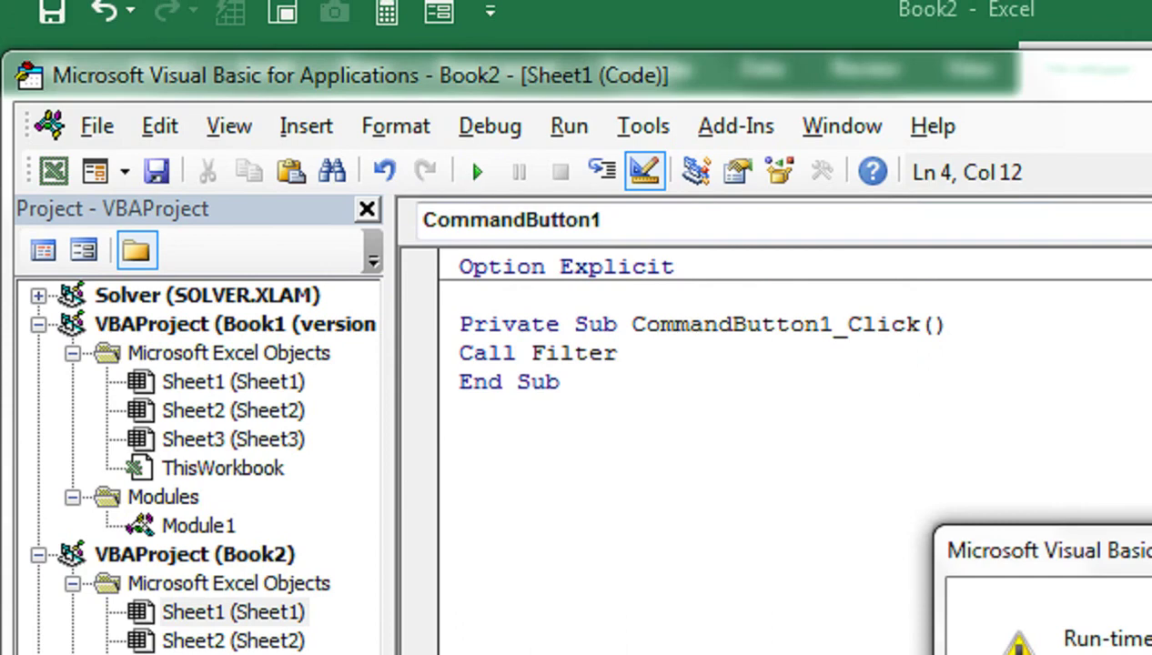
{"action": "key", "text": "Return"}
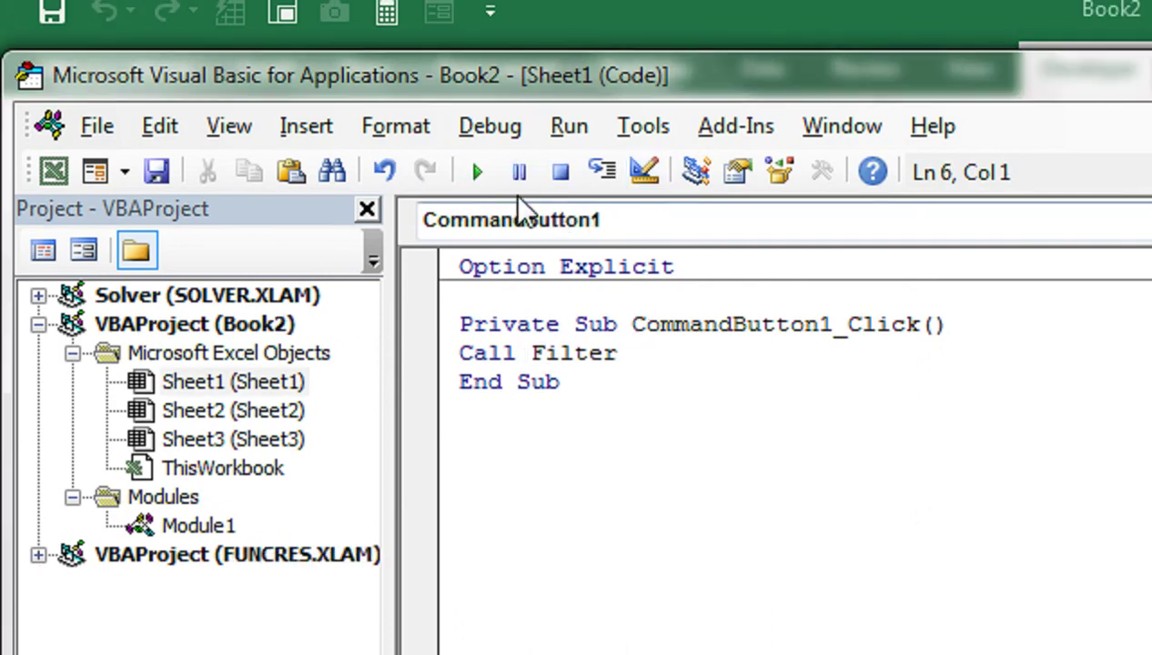
{"action": "left_click", "coordinate": [475, 173]}
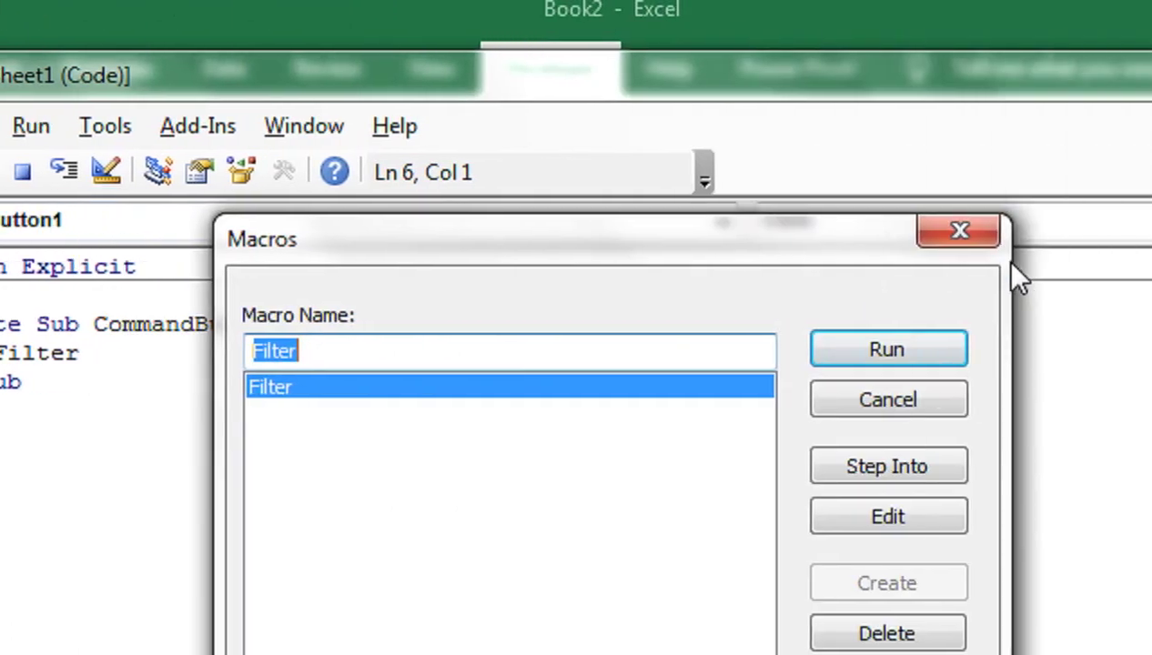
{"action": "key", "text": "Escape"}
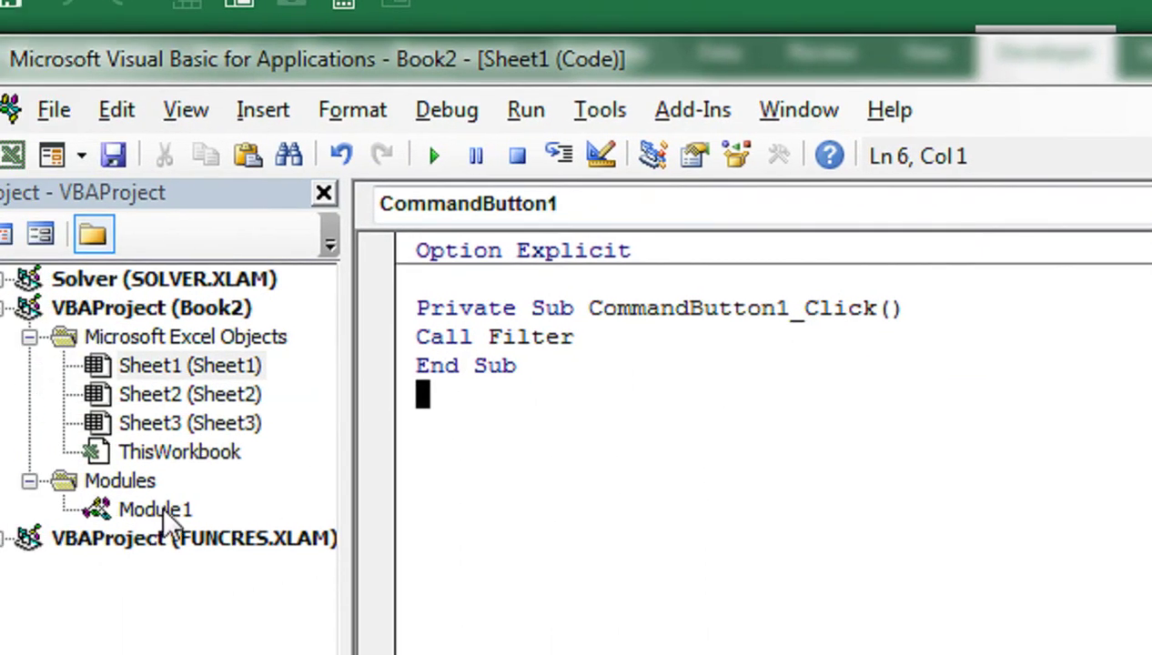
{"action": "double_click", "coordinate": [164, 512]}
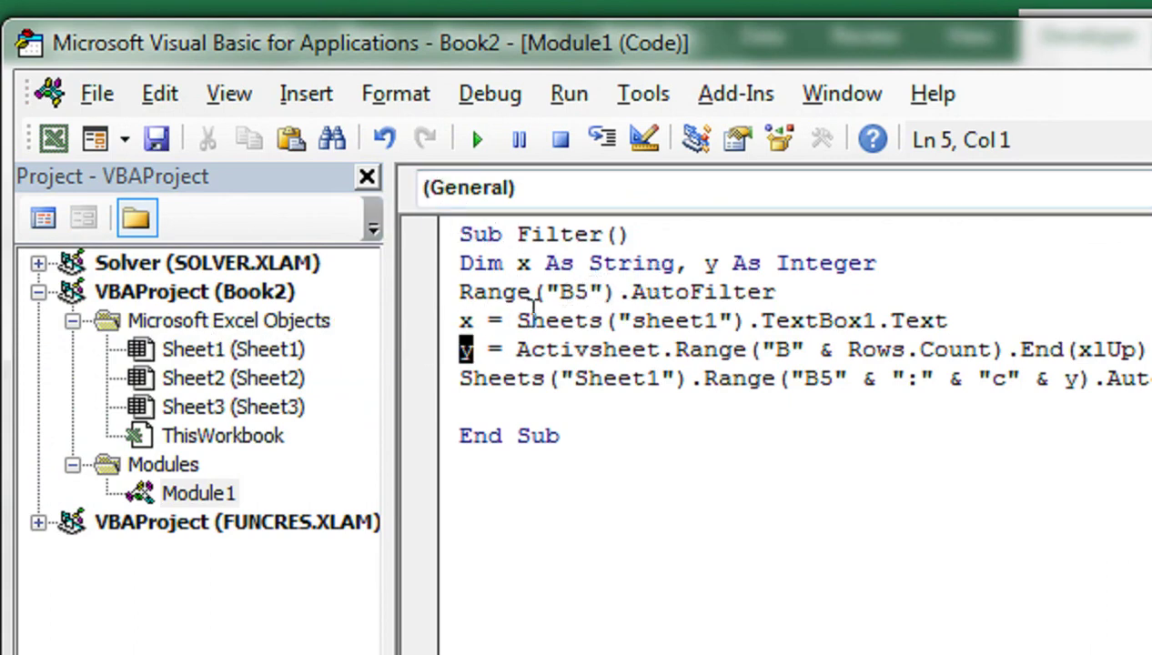
Correct Activsheet to ActiveSheet on line 5, then return to Sheet1's Call Filter code
{"action": "left_click", "coordinate": [587, 349]}
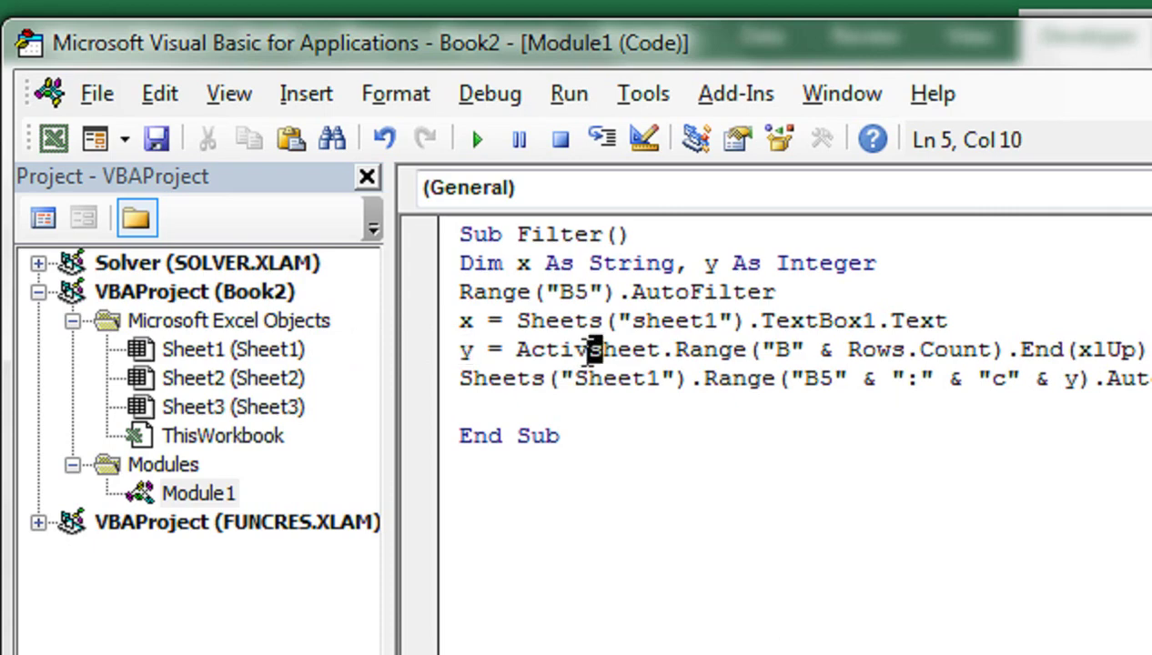
{"action": "left_click_drag", "start_coordinate": [661, 350], "coordinate": [569, 357]}
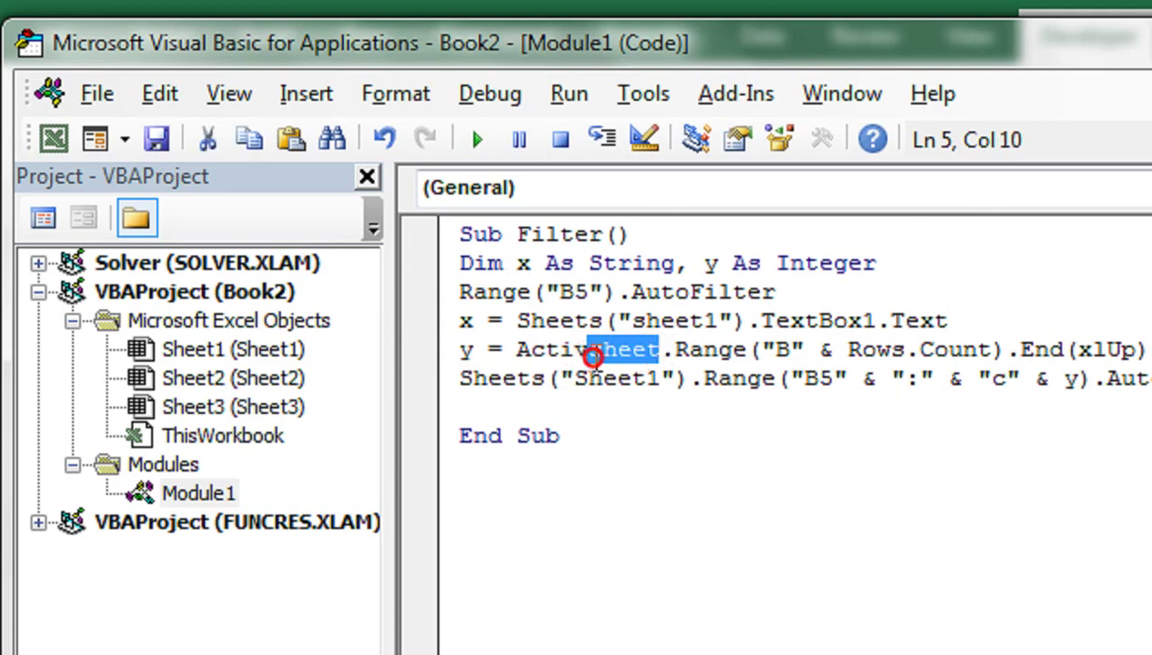
{"action": "left_click_drag", "start_coordinate": [568, 357], "coordinate": [588, 354]}
{"action": "type", "text": "e"}
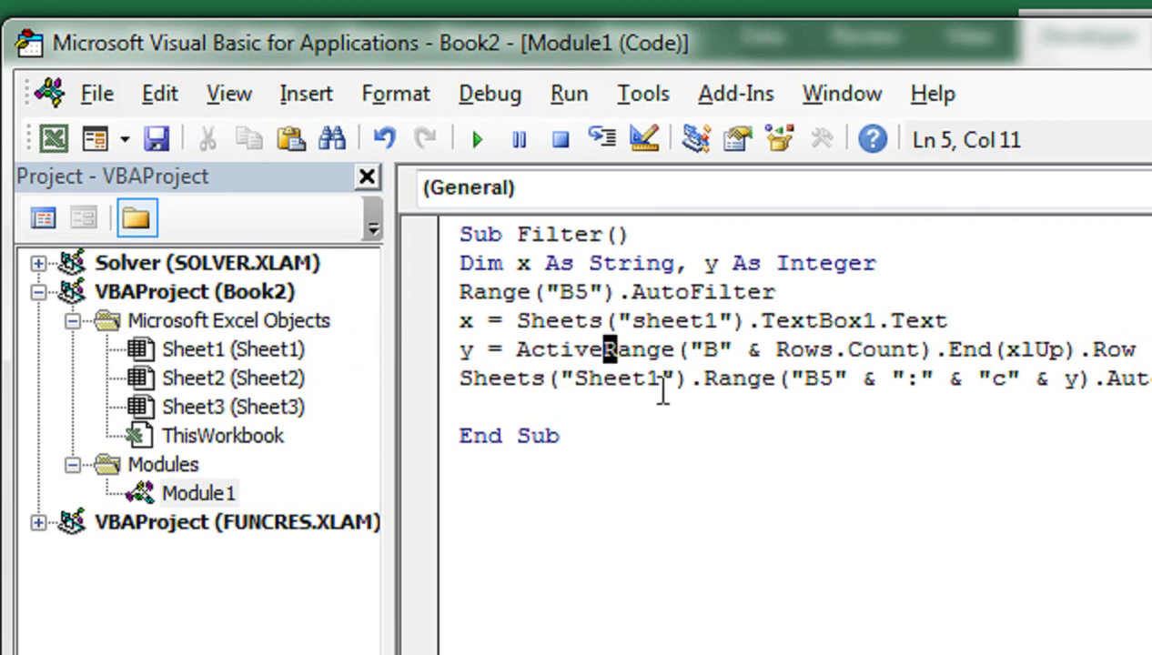
{"action": "type", "text": "Sheet1\""}
{"action": "key", "text": "Return"}
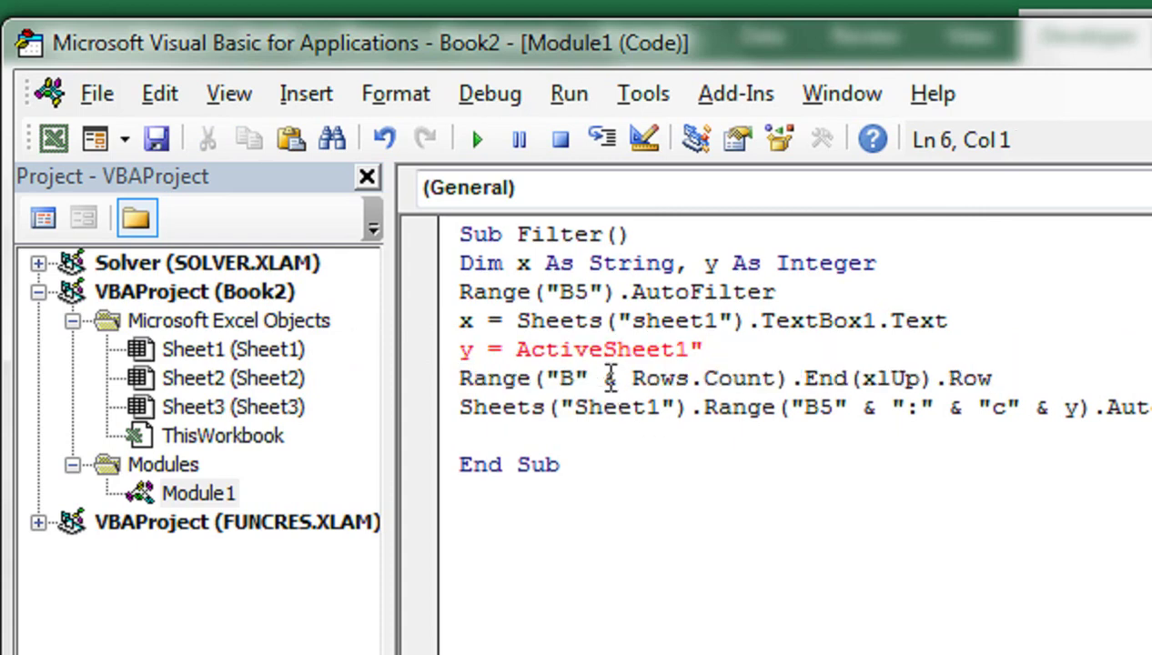
{"action": "key", "text": "ctrl+z"}
{"action": "key", "text": "ctrl+z"}
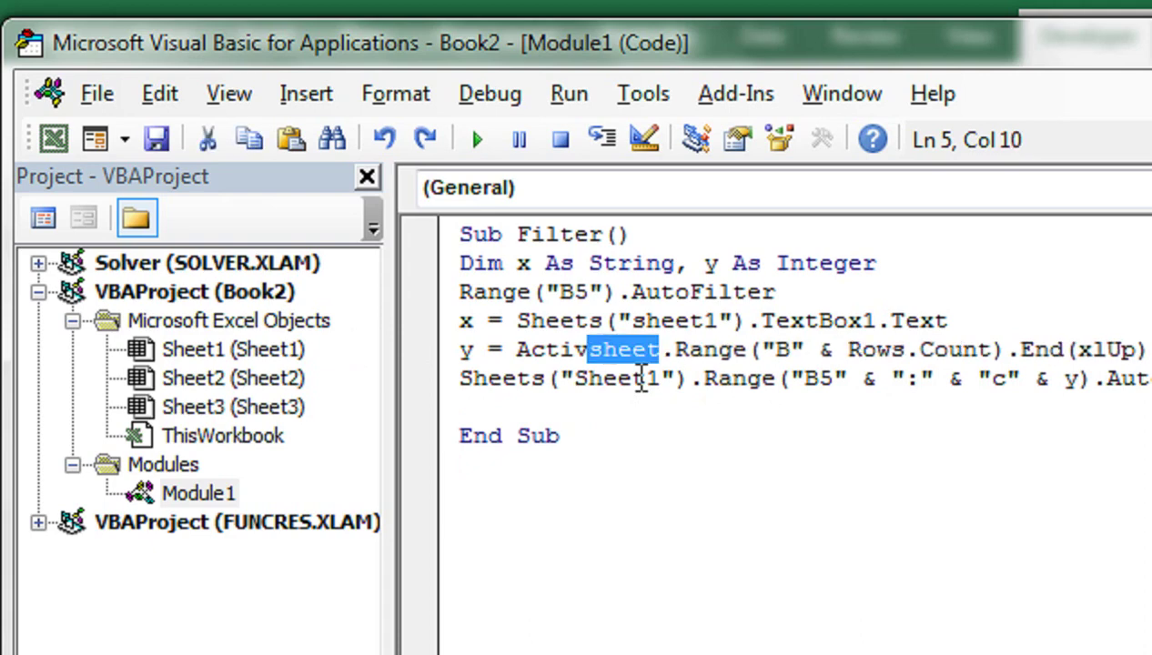
{"action": "left_click", "coordinate": [598, 355]}
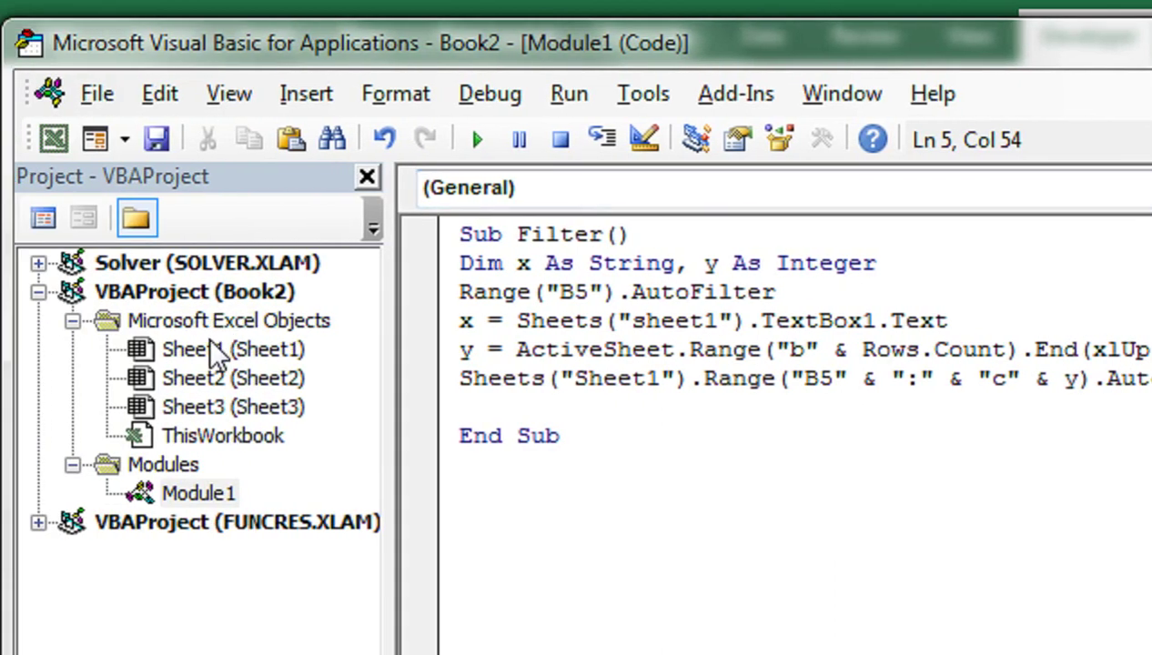
{"action": "double_click", "coordinate": [196, 349]}
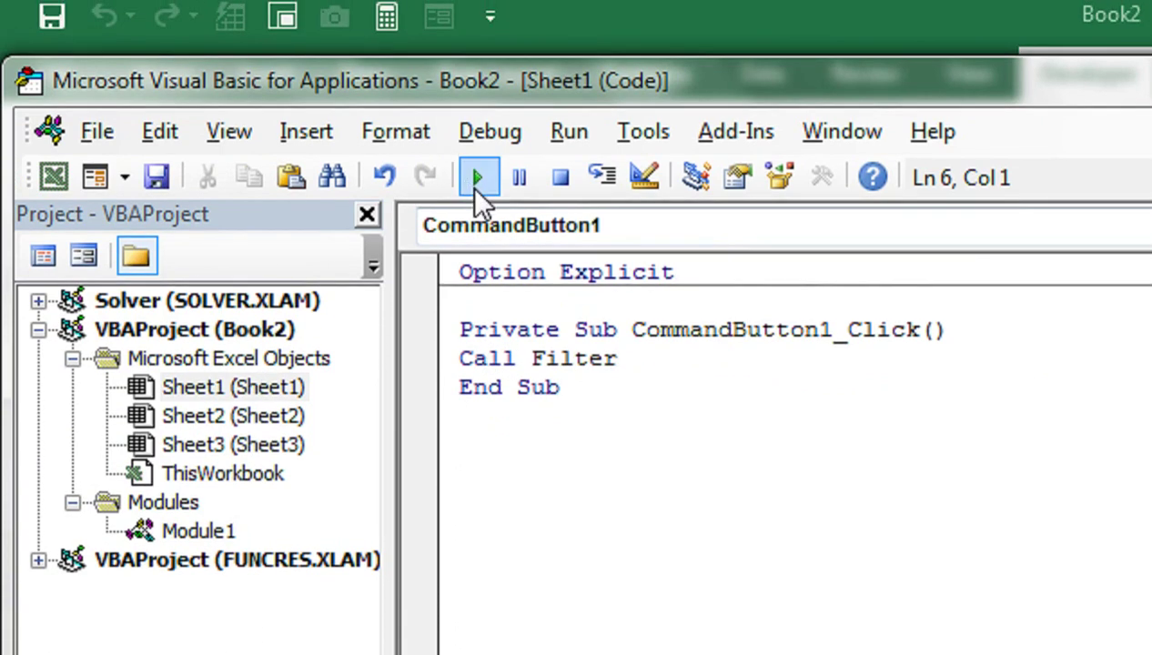
Close the Macros list and return to the Excel worksheet, zoomed to 130%
{"action": "left_click", "coordinate": [477, 144]}
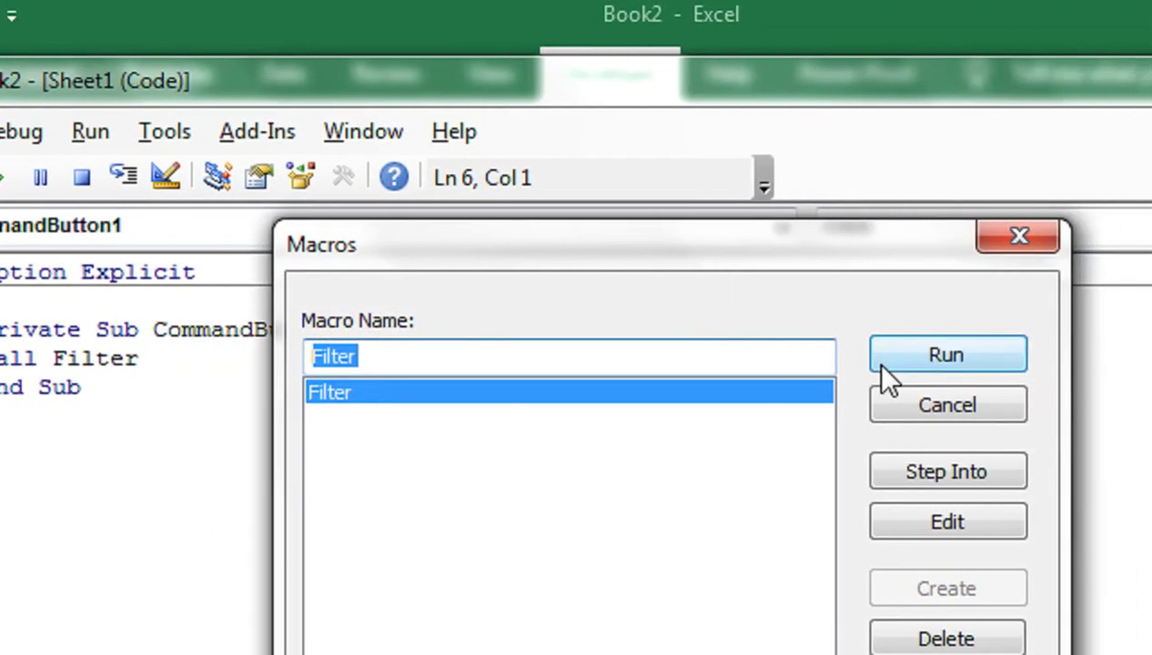
{"action": "left_click", "coordinate": [910, 355]}
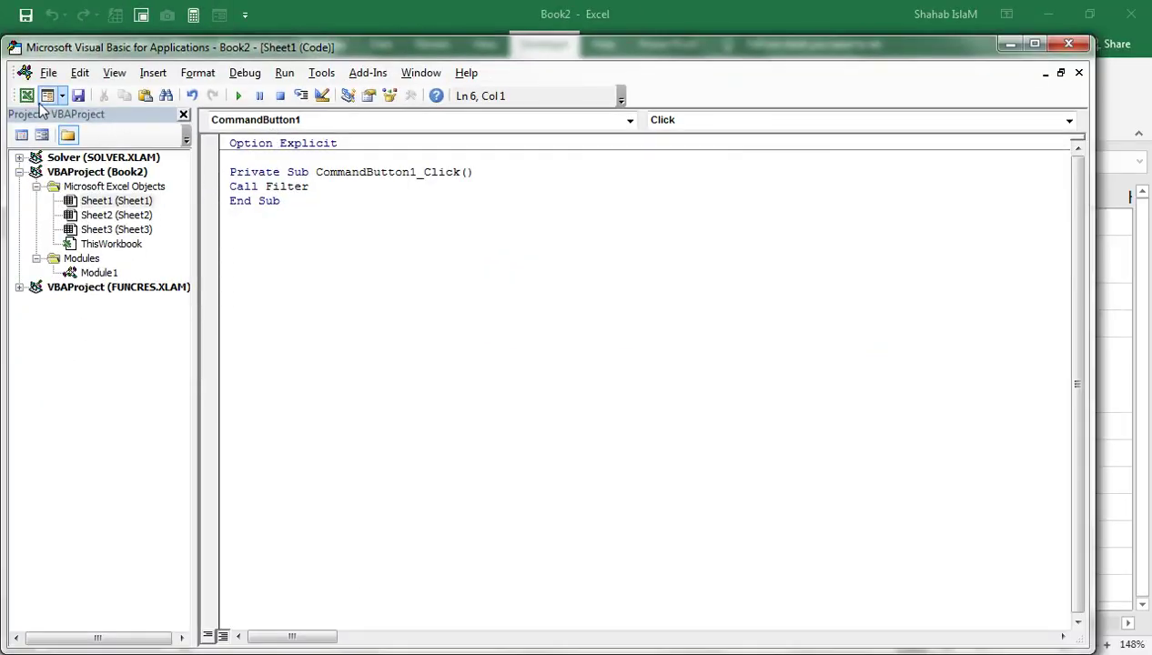
{"action": "left_click", "coordinate": [27, 95]}
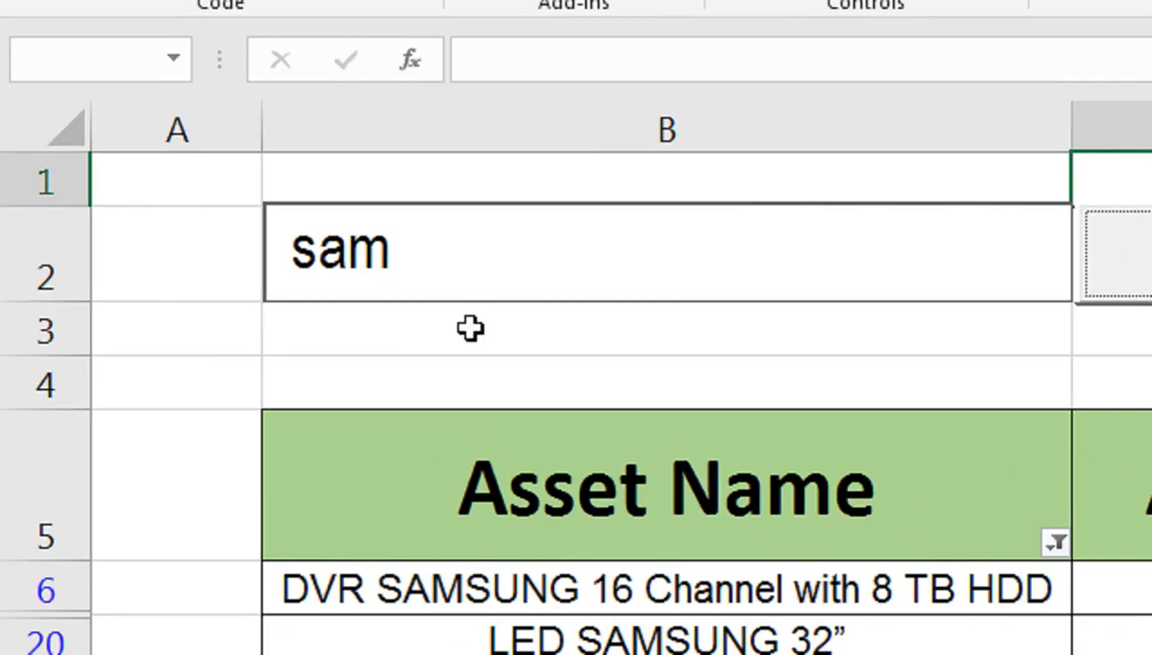
{"action": "scroll", "coordinate": [236, 300], "scroll_direction": "down", "scroll_amount": 2}
{"action": "scroll", "coordinate": [237, 301], "scroll_direction": "down", "scroll_amount": 1}
{"action": "scroll", "coordinate": [480, 286], "scroll_direction": "up", "scroll_amount": 1}
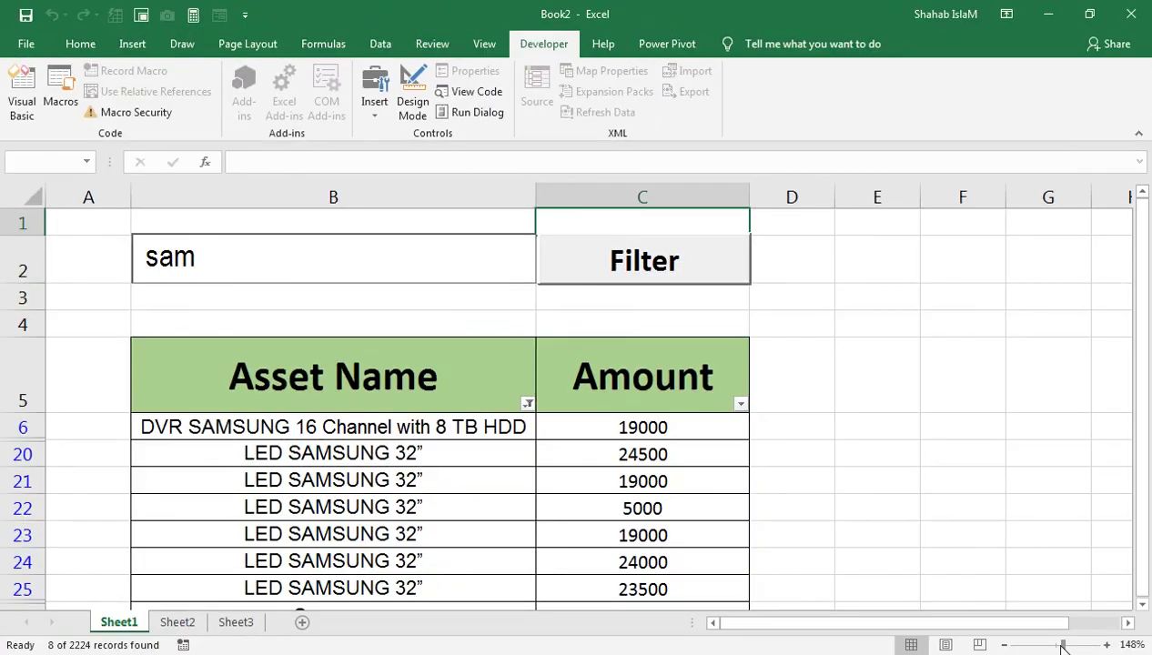
{"action": "left_click_drag", "start_coordinate": [1062, 646], "coordinate": [1059, 646]}
Clear 'sam' from the search box and run Filter to show all 2224 records
{"action": "left_click_drag", "start_coordinate": [242, 259], "coordinate": [108, 249]}
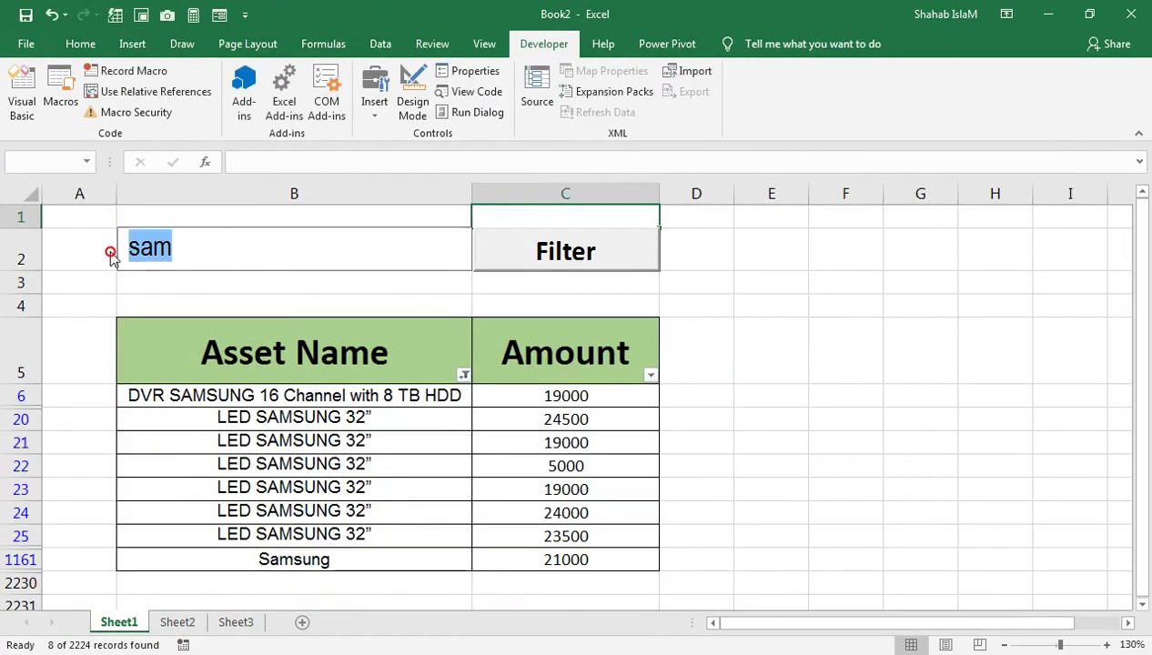
{"action": "key", "text": "BackSpace"}
{"action": "left_click", "coordinate": [535, 251]}
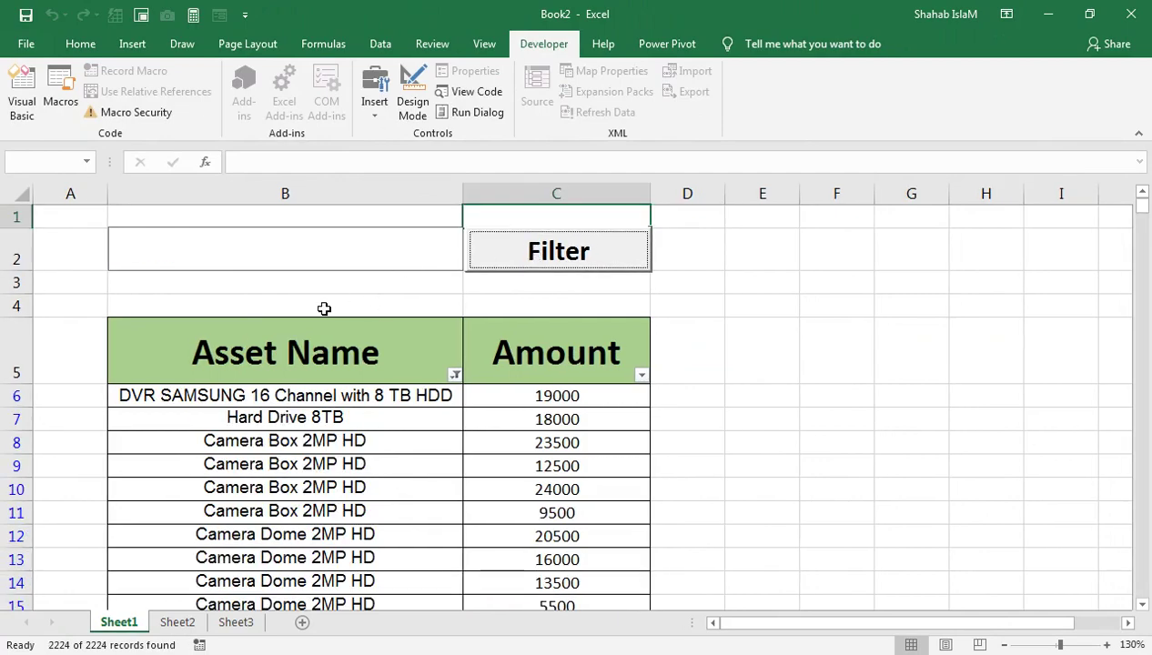
{"action": "scroll", "coordinate": [303, 396], "scroll_direction": "down", "scroll_amount": 8}
{"action": "scroll", "coordinate": [303, 396], "scroll_direction": "down", "scroll_amount": 8}
{"action": "scroll", "coordinate": [303, 394], "scroll_direction": "down", "scroll_amount": 2}
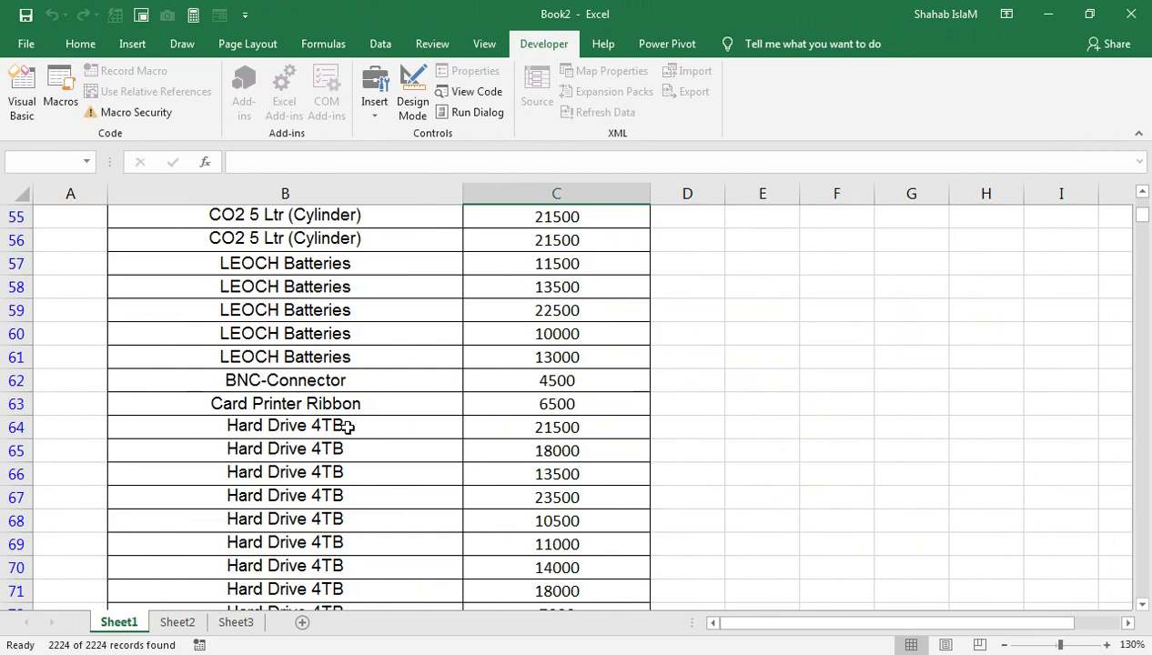
{"action": "scroll", "coordinate": [348, 426], "scroll_direction": "up", "scroll_amount": 12}
{"action": "scroll", "coordinate": [332, 442], "scroll_direction": "up", "scroll_amount": 6}
{"action": "left_click", "coordinate": [259, 264]}
{"action": "type", "text": "Drive"}
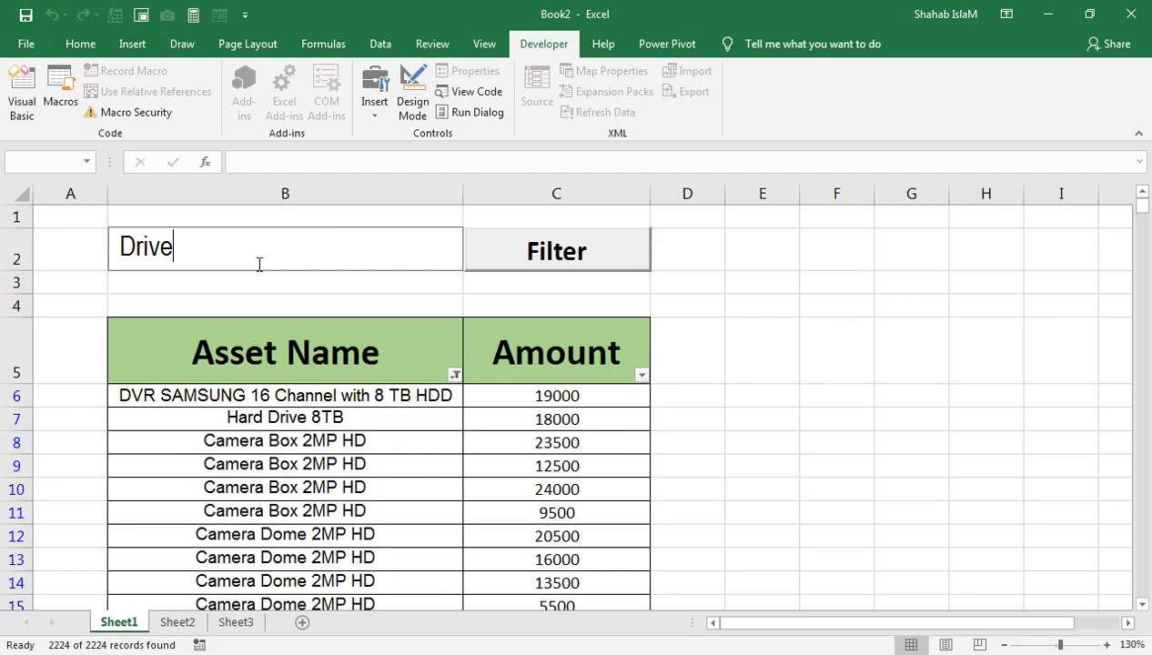
{"action": "left_click", "coordinate": [558, 253]}
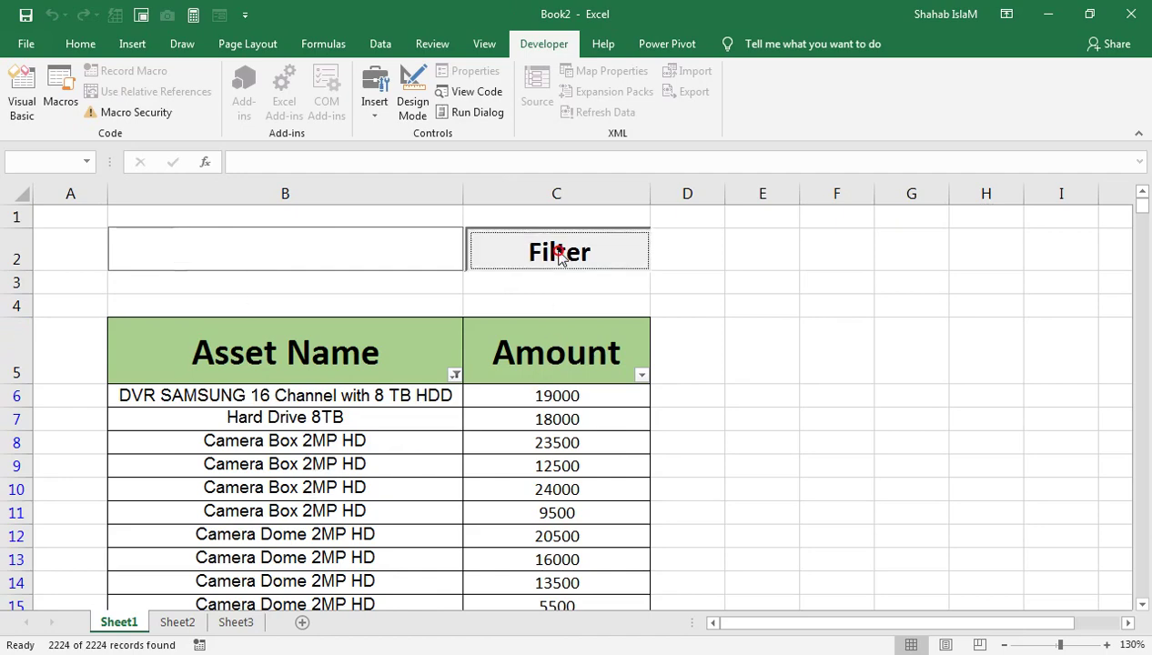
{"action": "scroll", "coordinate": [431, 469], "scroll_direction": "down", "scroll_amount": 2}
{"action": "scroll", "coordinate": [429, 477], "scroll_direction": "down", "scroll_amount": 3}
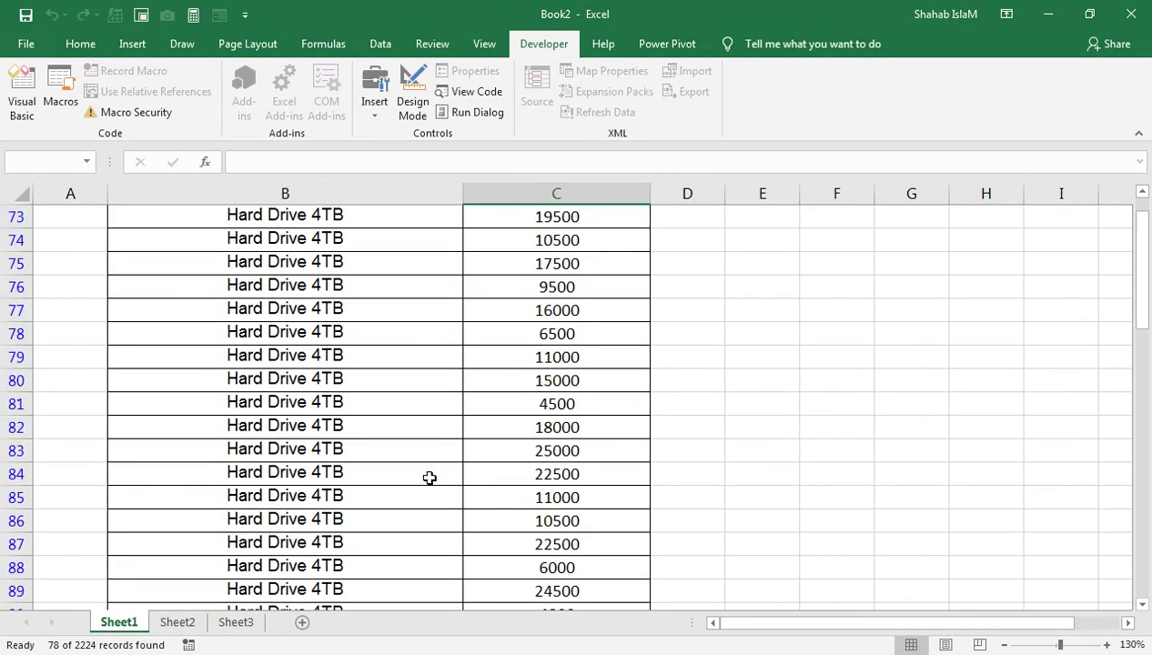
{"action": "scroll", "coordinate": [429, 477], "scroll_direction": "down", "scroll_amount": 5}
{"action": "scroll", "coordinate": [429, 477], "scroll_direction": "down", "scroll_amount": 3}
{"action": "scroll", "coordinate": [429, 478], "scroll_direction": "down", "scroll_amount": 5}
{"action": "scroll", "coordinate": [429, 477], "scroll_direction": "down", "scroll_amount": 2}
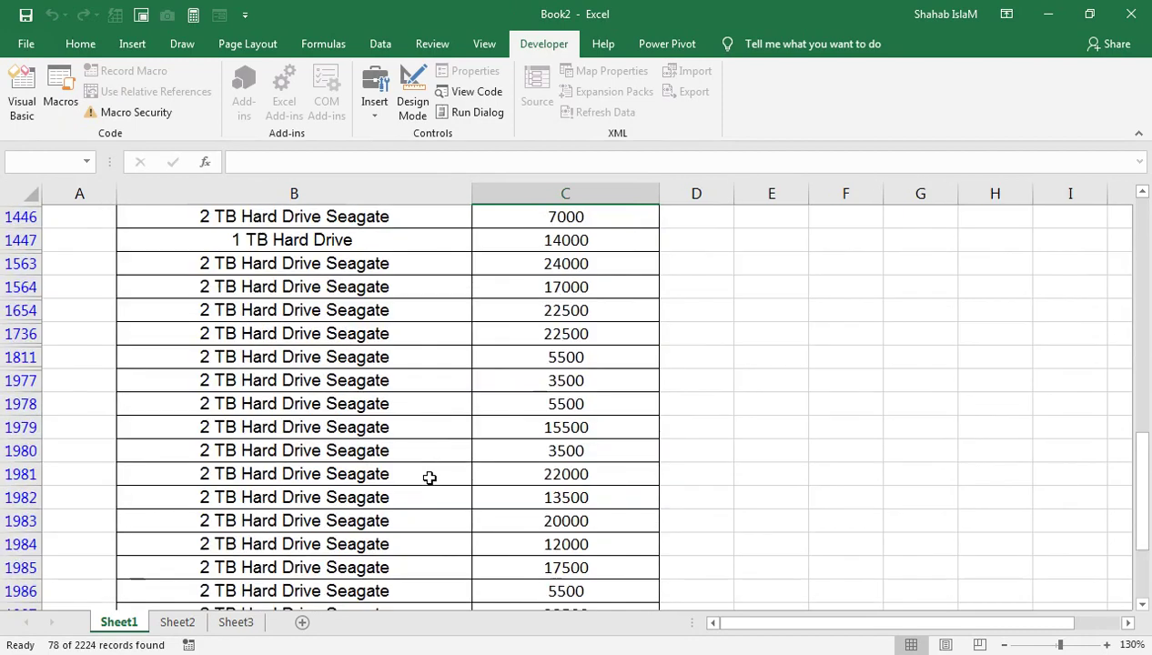
{"action": "scroll", "coordinate": [429, 478], "scroll_direction": "down", "scroll_amount": 2}
{"action": "scroll", "coordinate": [418, 478], "scroll_direction": "down", "scroll_amount": 2}
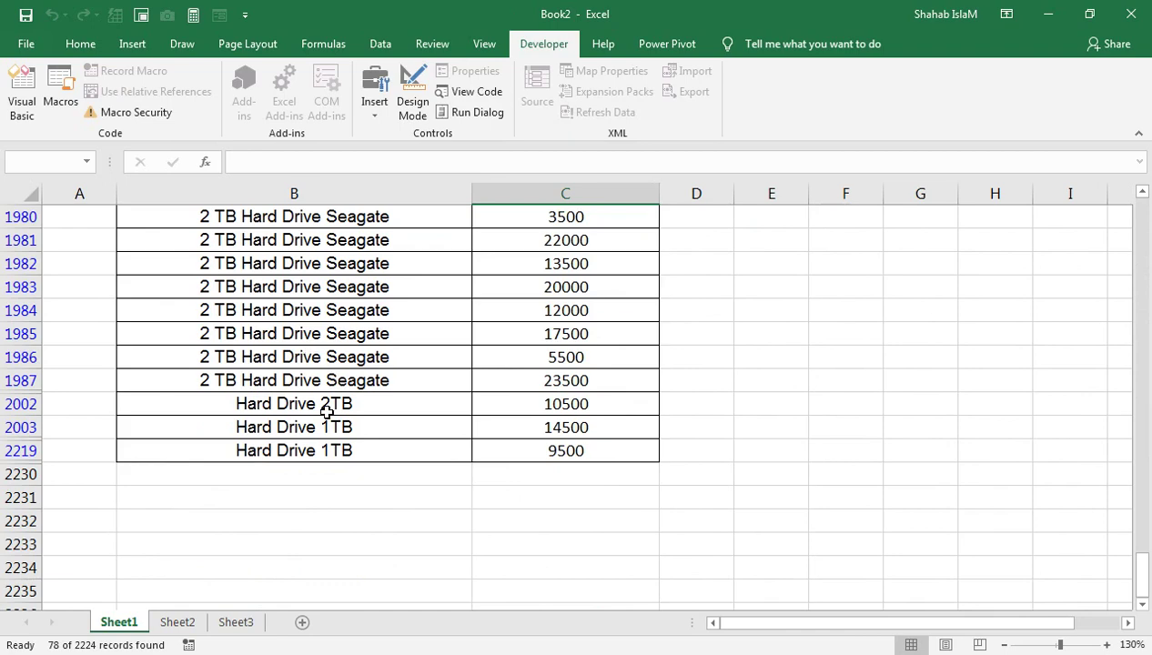
{"action": "scroll", "coordinate": [309, 464], "scroll_direction": "up", "scroll_amount": 2}
{"action": "scroll", "coordinate": [300, 410], "scroll_direction": "up", "scroll_amount": 5}
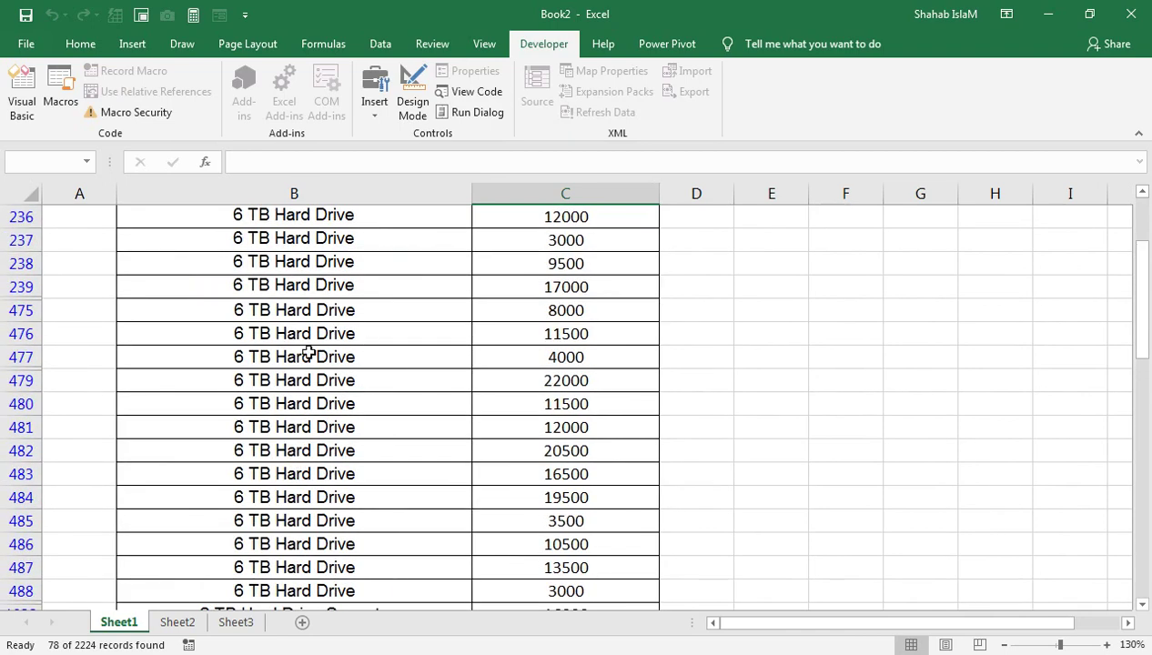
{"action": "scroll", "coordinate": [300, 364], "scroll_direction": "up", "scroll_amount": 5}
{"action": "scroll", "coordinate": [273, 345], "scroll_direction": "up", "scroll_amount": 2}
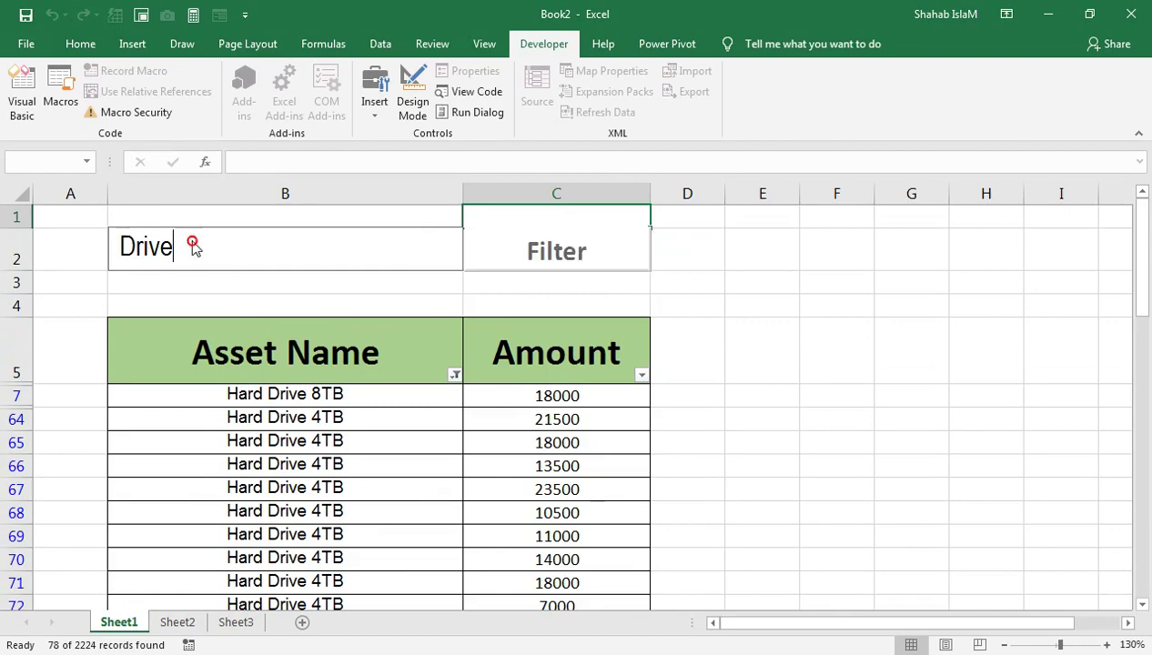
{"action": "left_click_drag", "start_coordinate": [193, 247], "coordinate": [103, 249]}
{"action": "key", "text": "BackSpace"}
{"action": "left_click", "coordinate": [571, 253]}
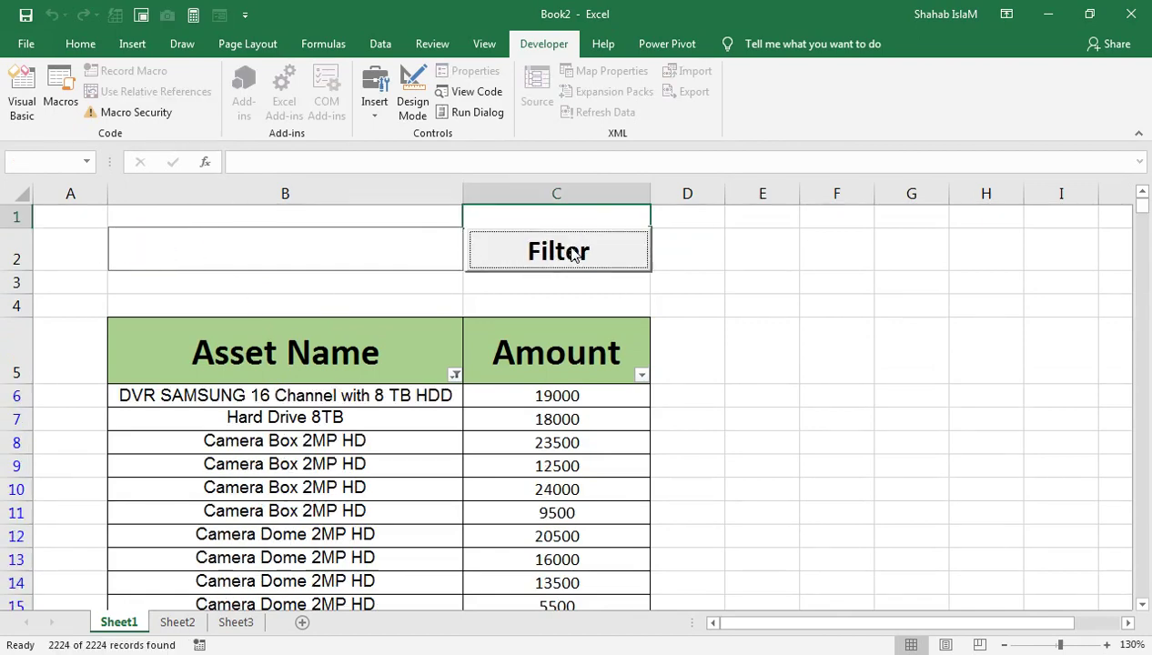
Enter Samsung in the search box and filter the table, returning 8 records
{"action": "left_click", "coordinate": [287, 248]}
{"action": "type", "text": "Sama"}
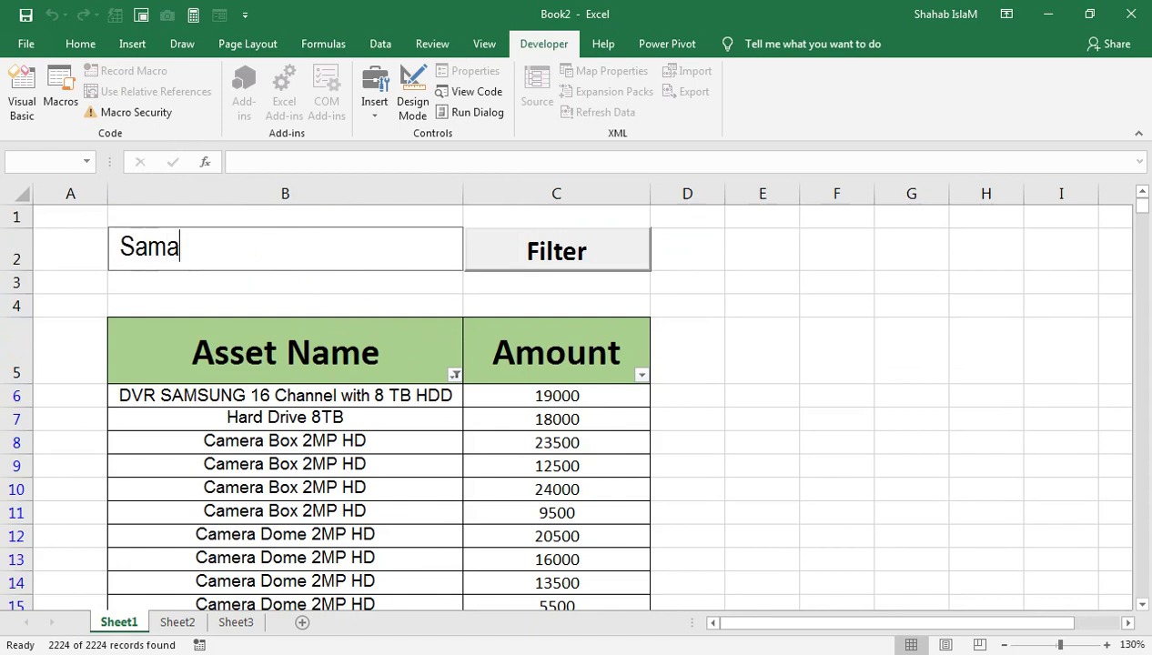
{"action": "type", "text": "sung"}
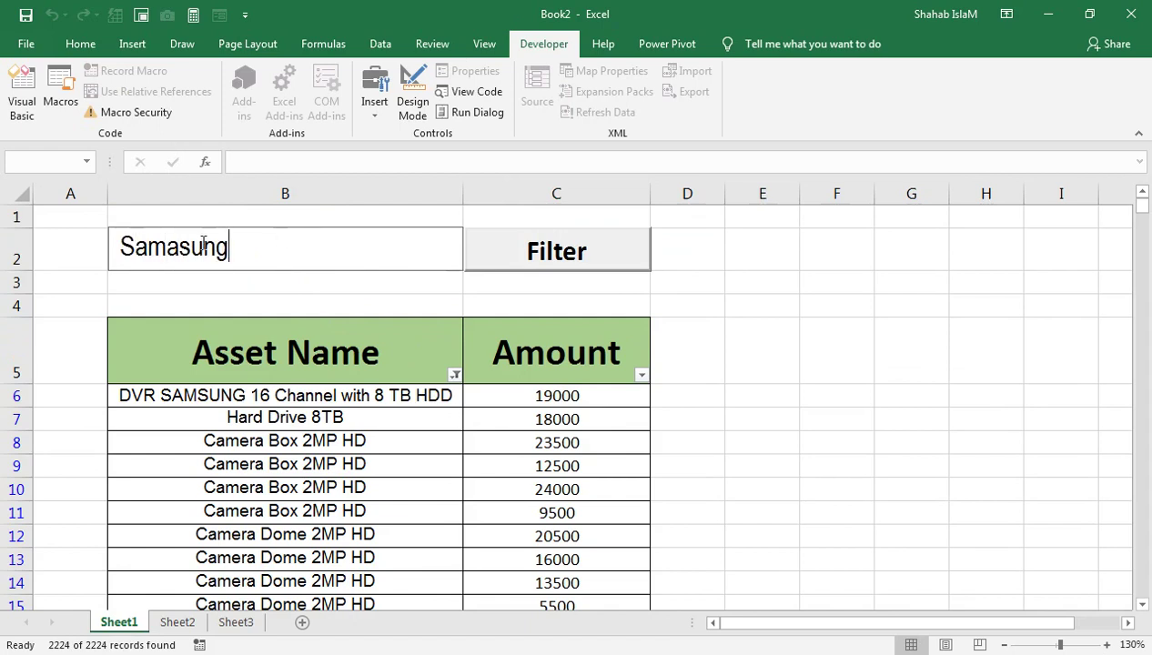
{"action": "left_click", "coordinate": [187, 245]}
{"action": "key", "text": "BackSpace"}
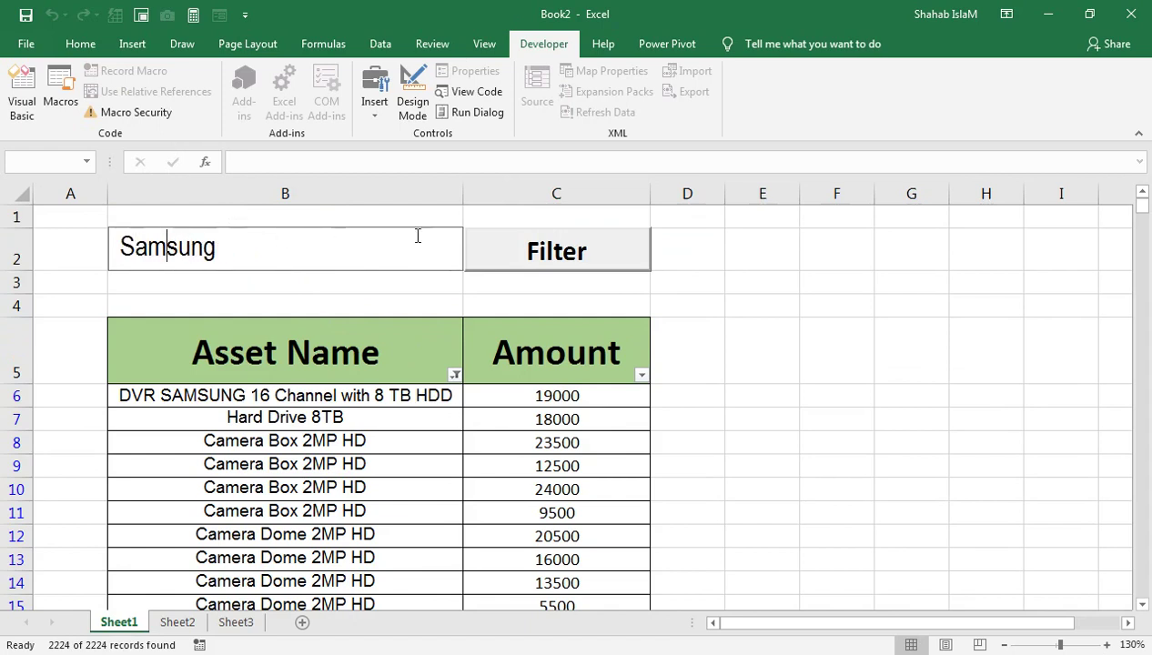
{"action": "left_click", "coordinate": [486, 254]}
{"action": "scroll", "coordinate": [401, 414], "scroll_direction": "down", "scroll_amount": 1}
{"action": "scroll", "coordinate": [368, 419], "scroll_direction": "up", "scroll_amount": 1}
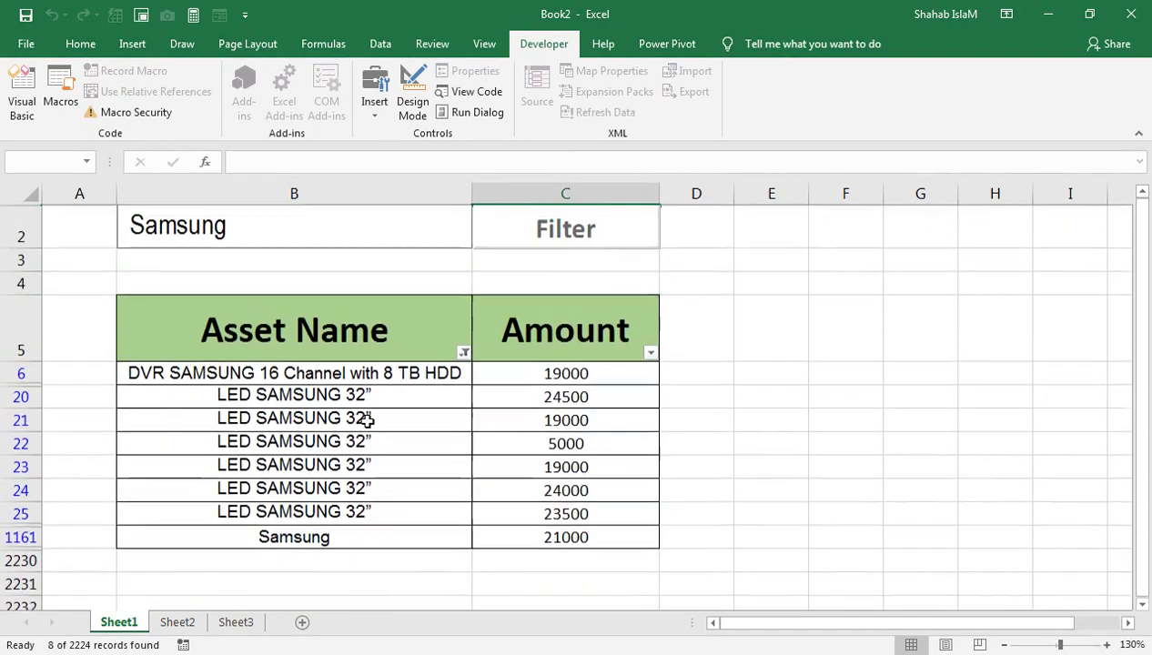
Replace the search text with led and filter again, showing 31 of 2224 records
{"action": "left_click_drag", "start_coordinate": [246, 255], "coordinate": [135, 264]}
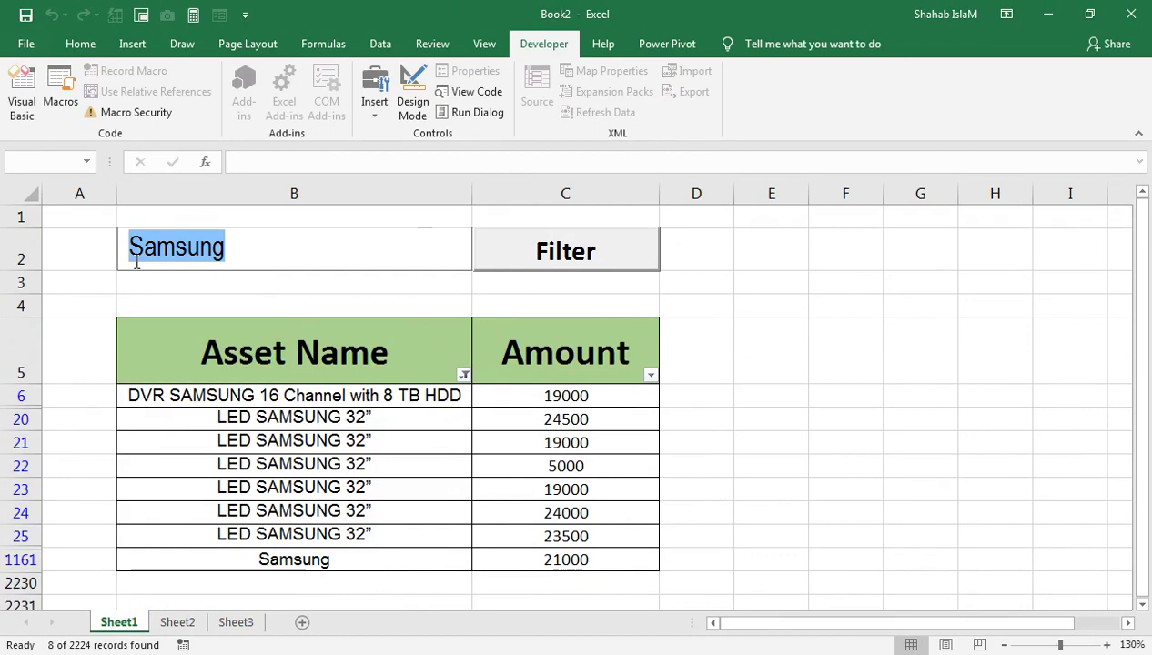
{"action": "type", "text": "led"}
{"action": "left_click", "coordinate": [492, 252]}
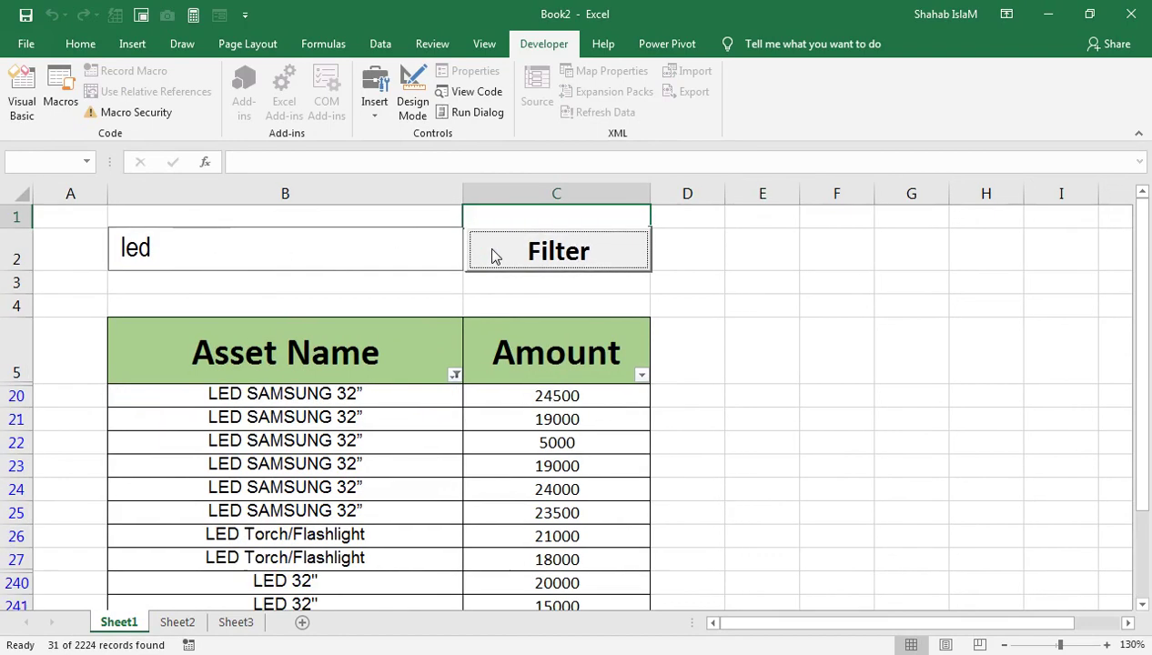
{"action": "scroll", "coordinate": [322, 480], "scroll_direction": "down", "scroll_amount": 1}
{"action": "scroll", "coordinate": [322, 481], "scroll_direction": "down", "scroll_amount": 4}
{"action": "scroll", "coordinate": [322, 480], "scroll_direction": "down", "scroll_amount": 2}
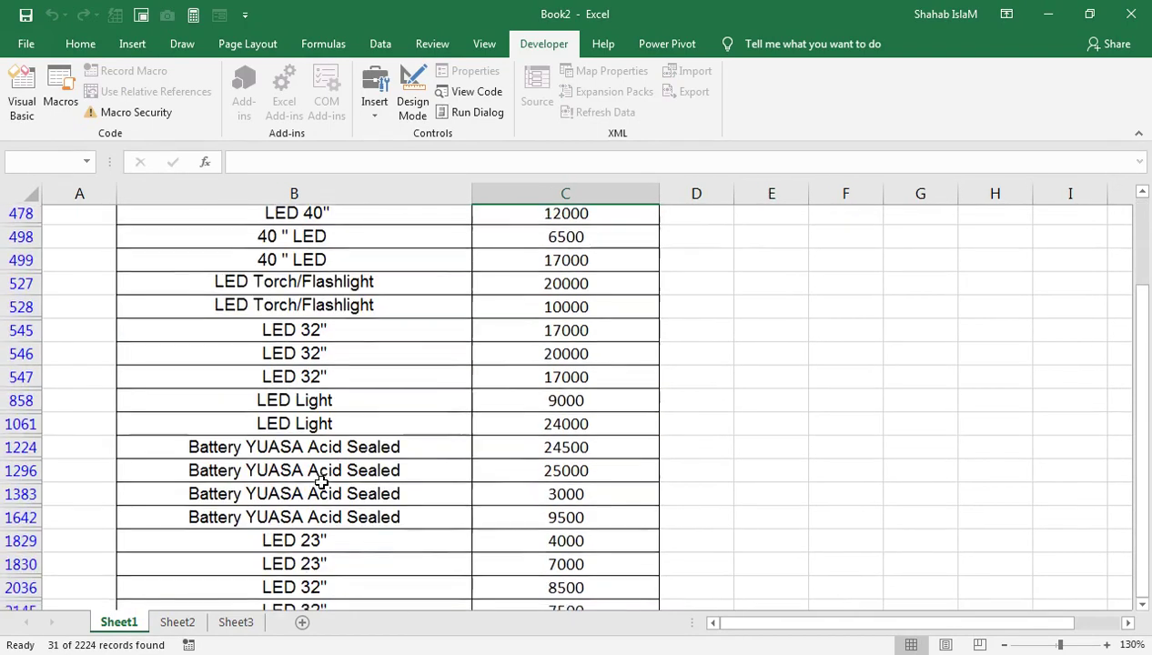
{"action": "scroll", "coordinate": [322, 480], "scroll_direction": "down", "scroll_amount": 3}
{"action": "scroll", "coordinate": [321, 482], "scroll_direction": "up", "scroll_amount": 5}
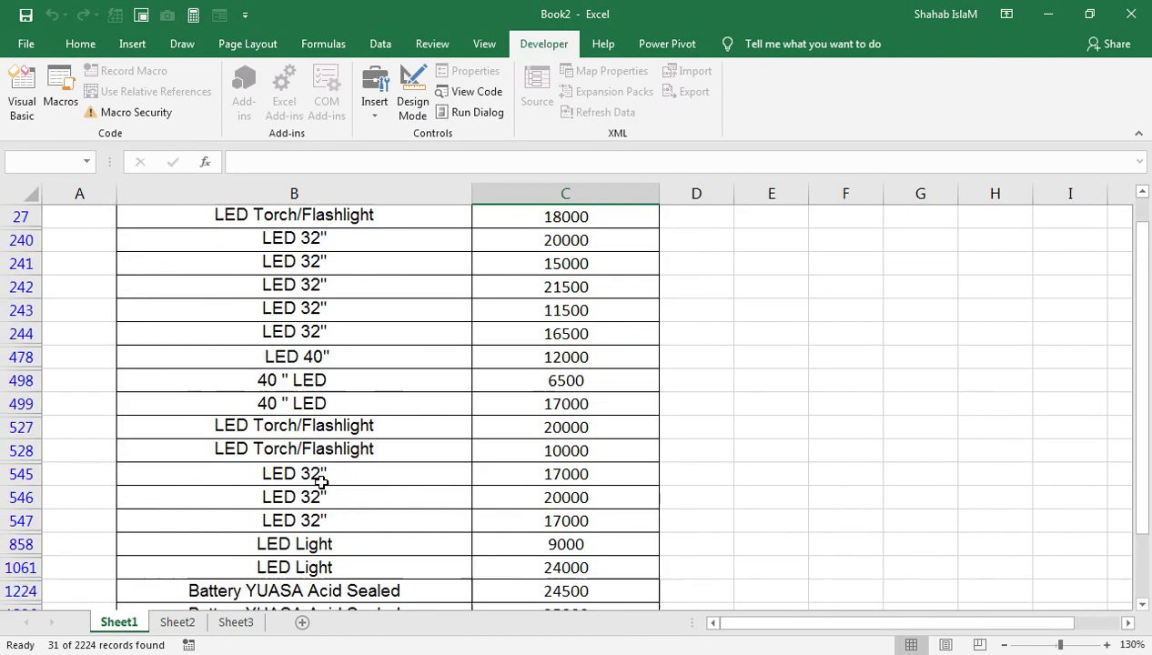
{"action": "scroll", "coordinate": [319, 480], "scroll_direction": "up", "scroll_amount": 4}
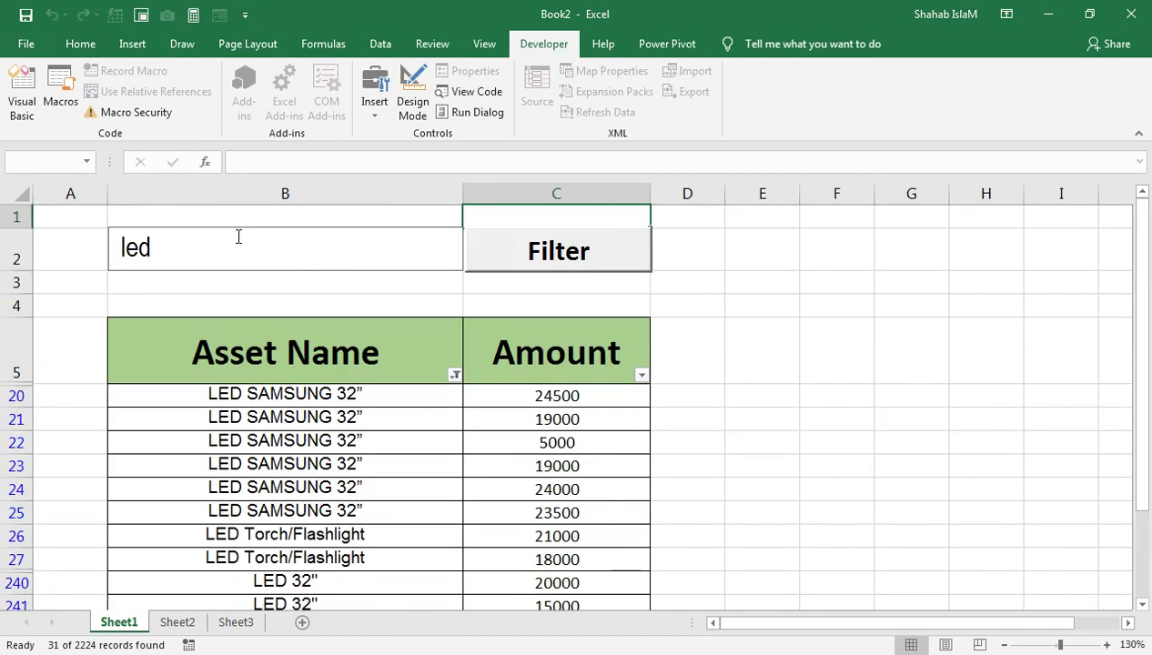